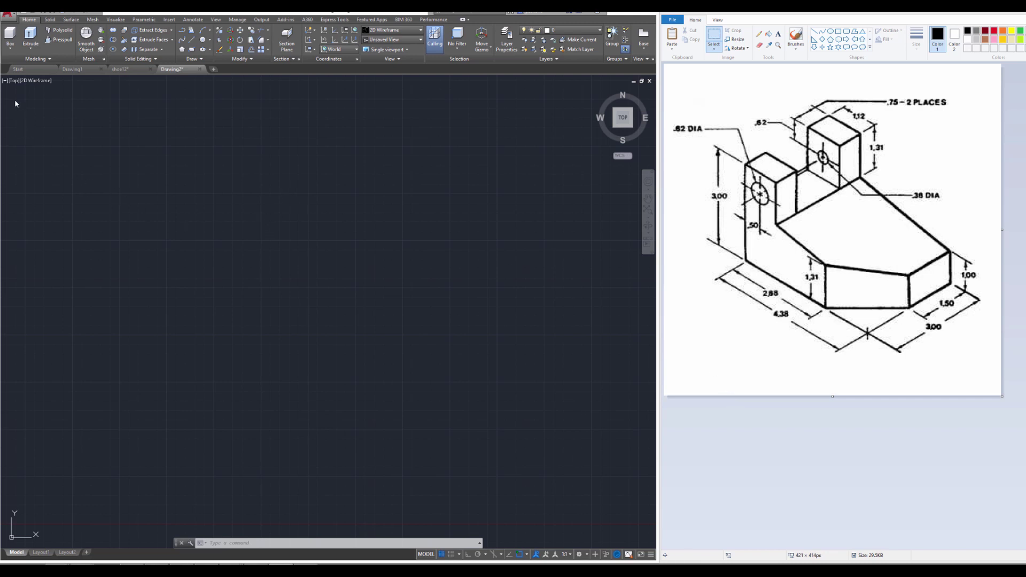
Split the model space into the Three: Left viewport configuration
left_click(5, 81)
mouse_move(21, 99)
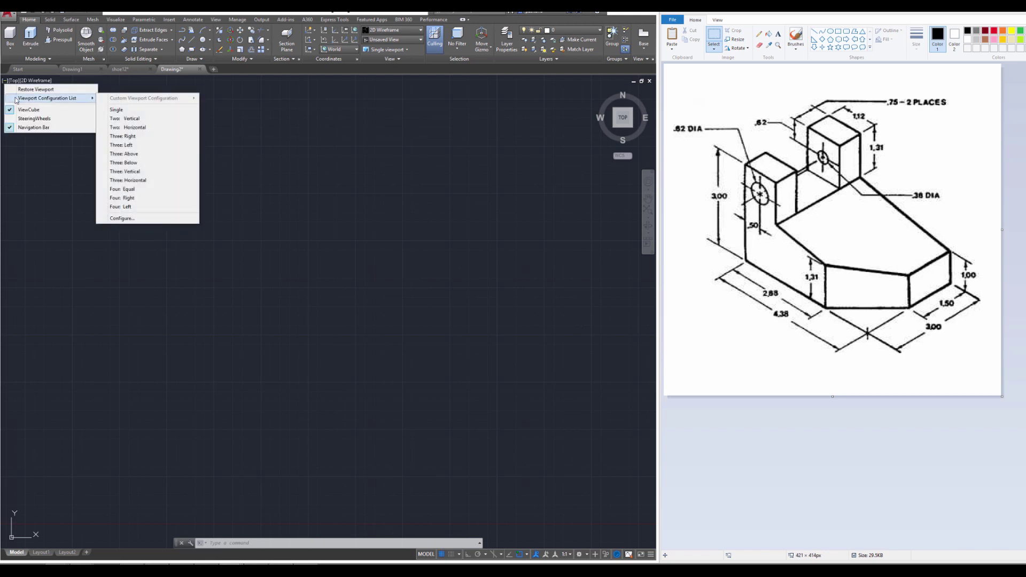
left_click(128, 145)
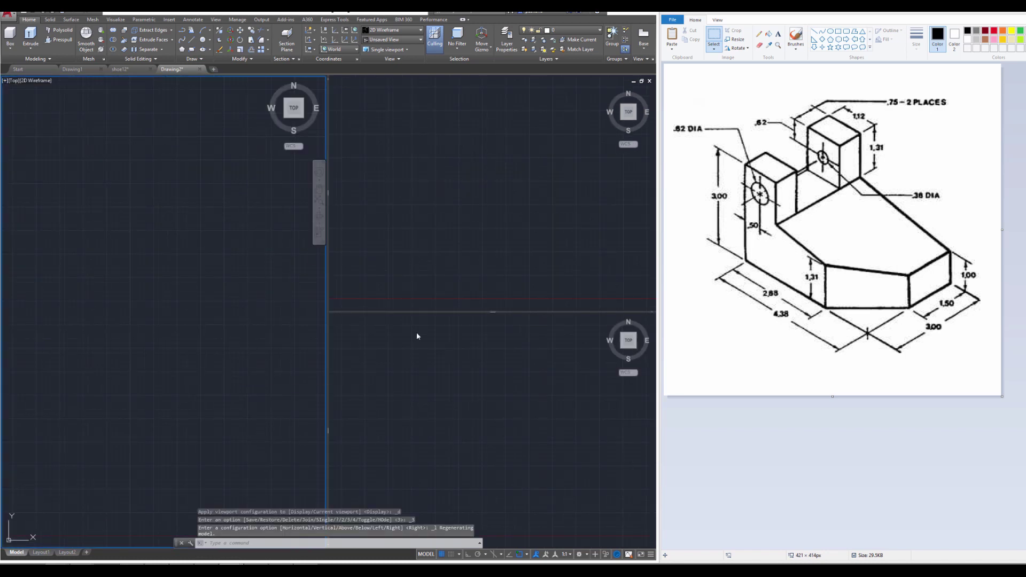
Make the upper small viewport active and set it to the Front view
left_click(447, 233)
left_click(437, 350)
left_click(438, 243)
left_click(440, 375)
left_click(438, 246)
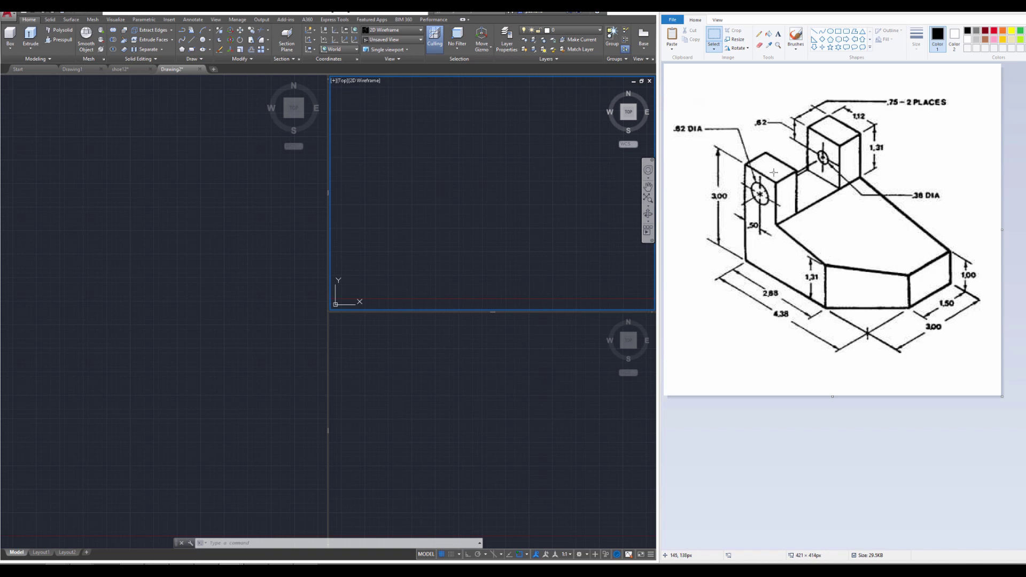
left_click(342, 80)
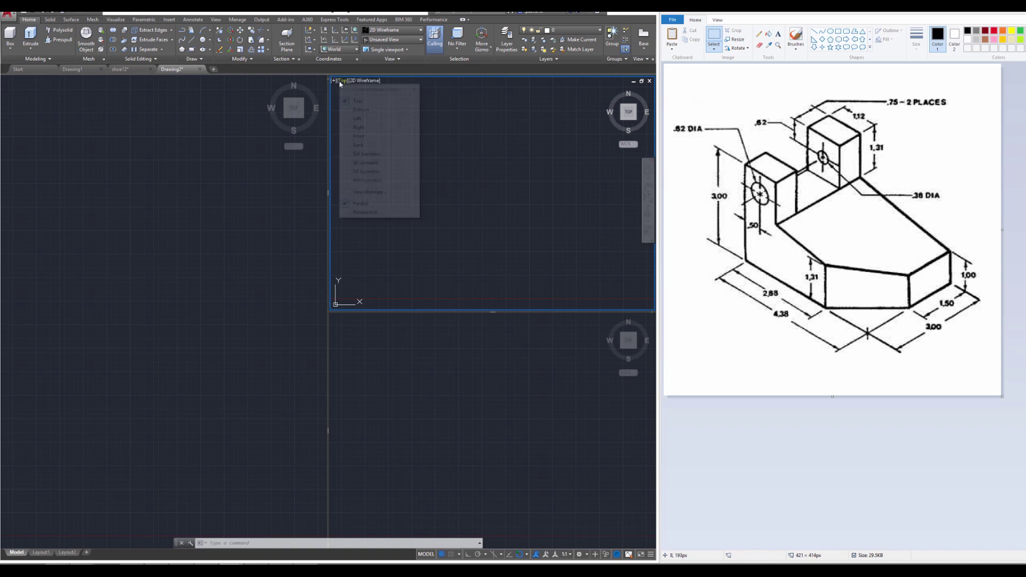
left_click(362, 137)
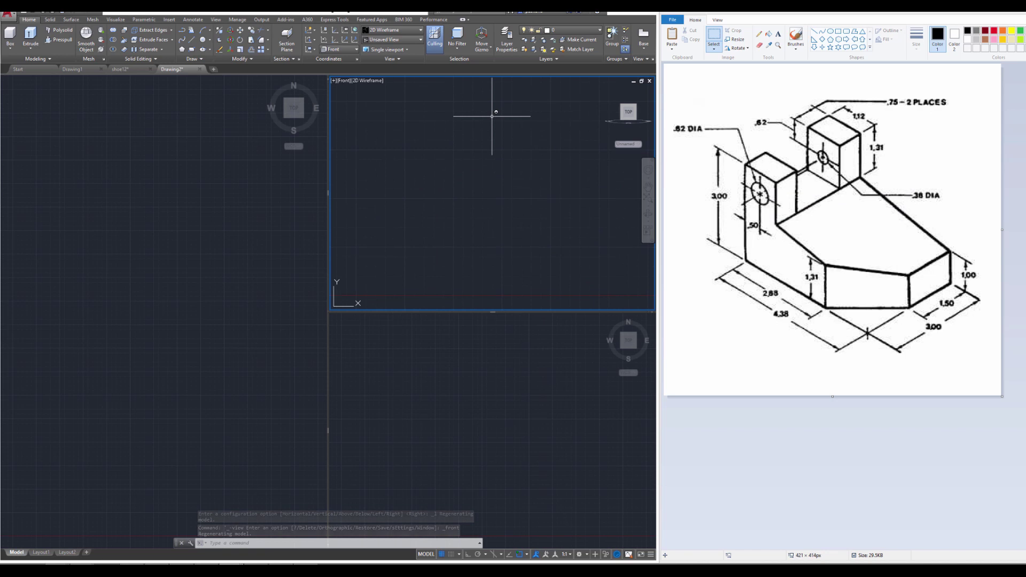
Start a polyline in the Front view with Ortho on, making its first segment 1.12 long, horizontally to the left
type("pline")
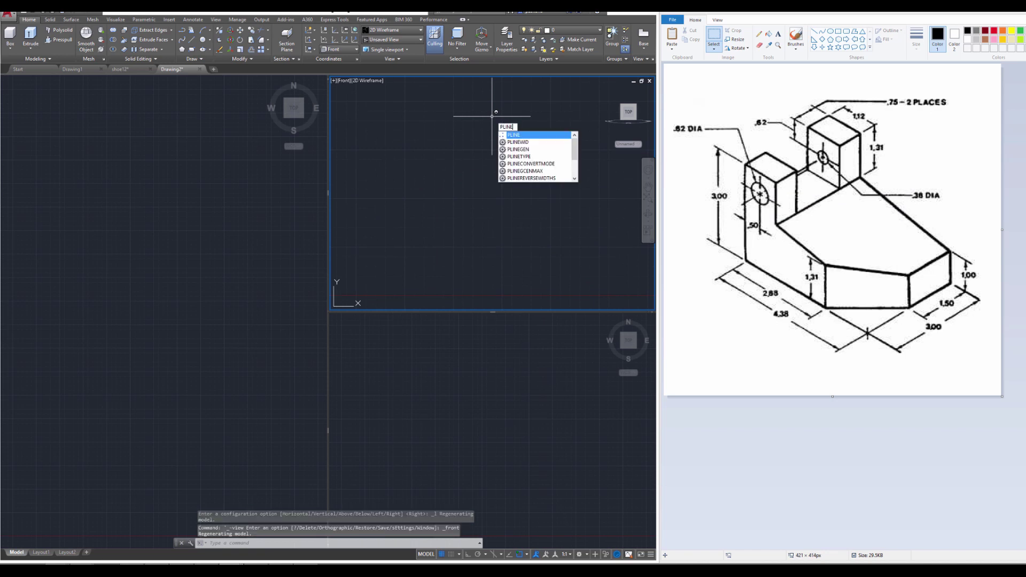
key("Return")
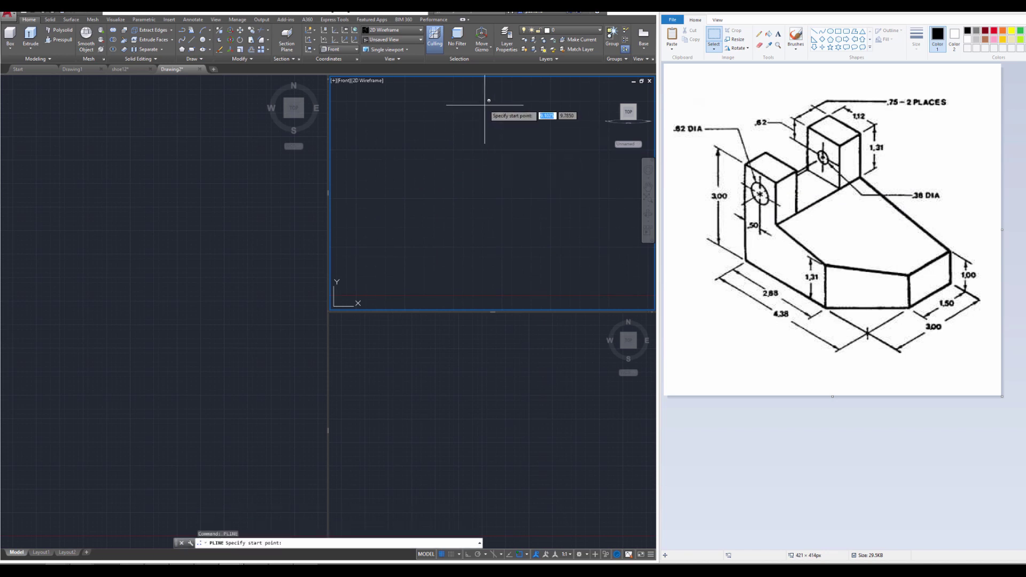
left_click(523, 104)
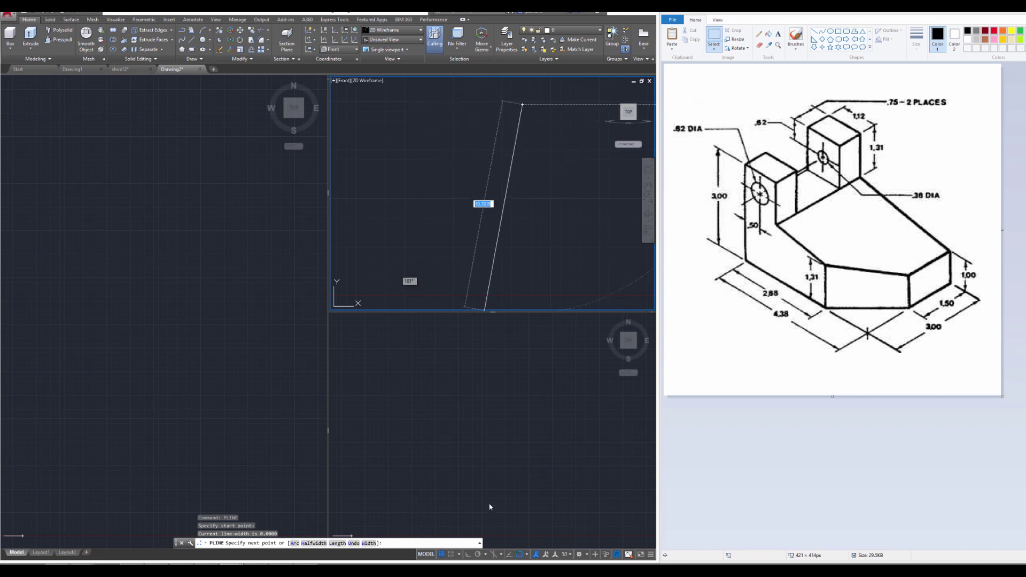
left_click(468, 559)
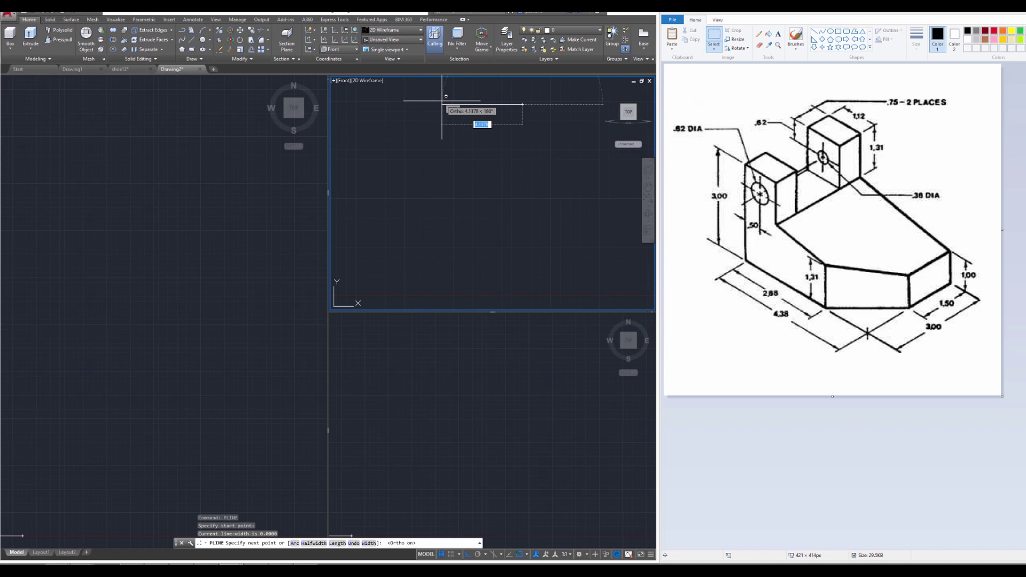
type("1")
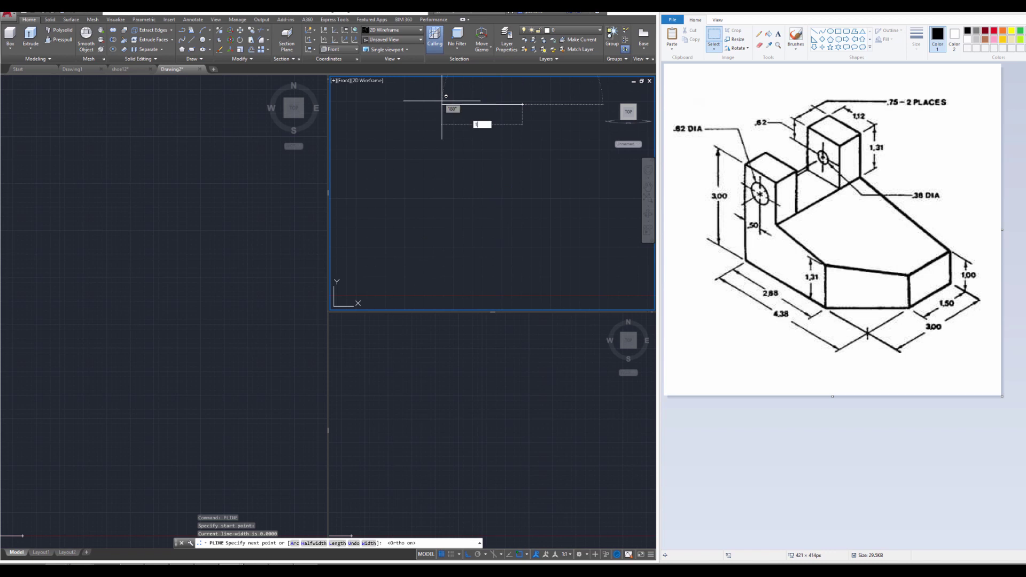
type(".12")
key("Return")
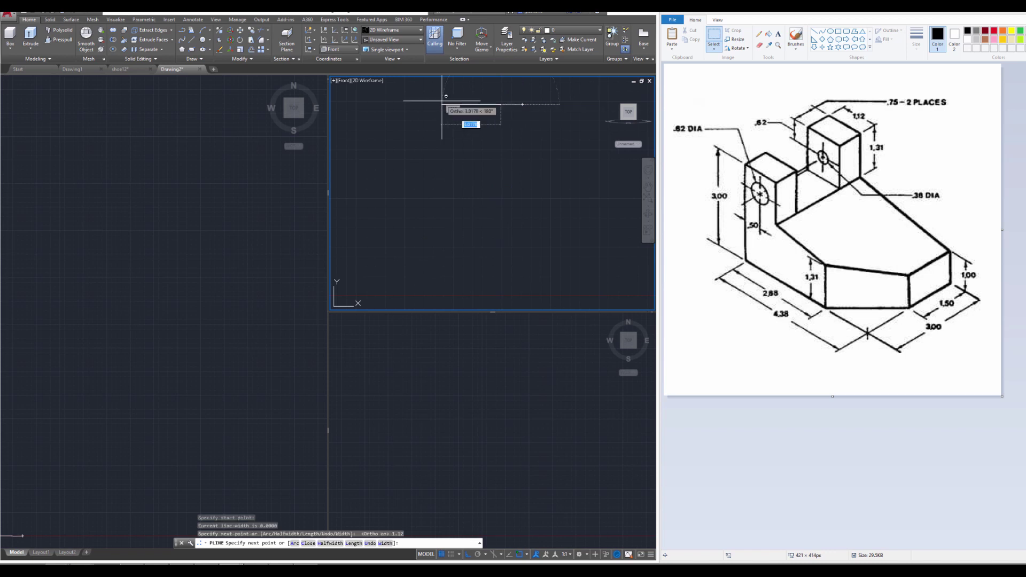
Continue the polyline 3 units down, 2.88 to the right and 1.31 up, and end it there
scroll(481, 134, "up", 2)
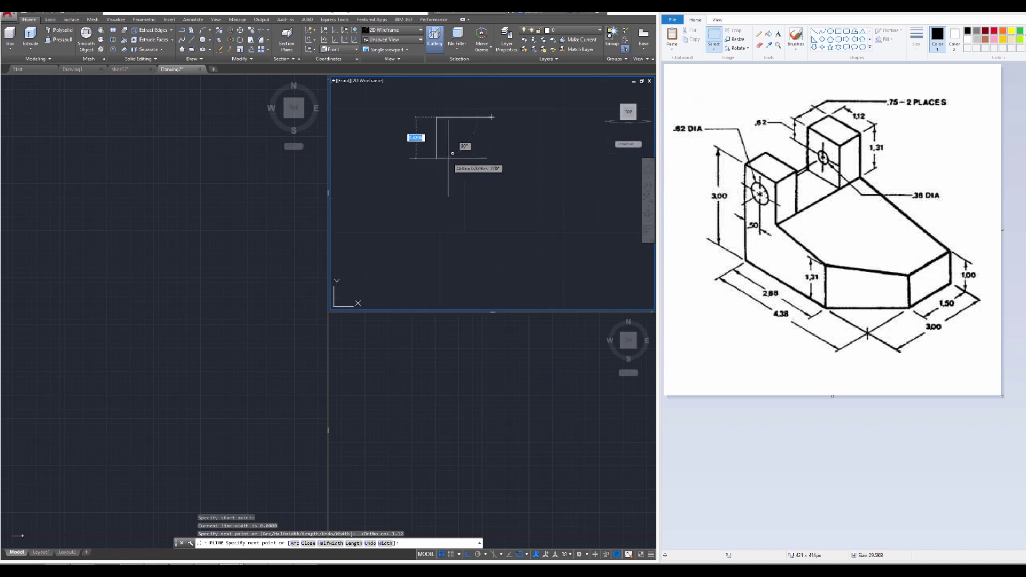
type("3")
key("Return")
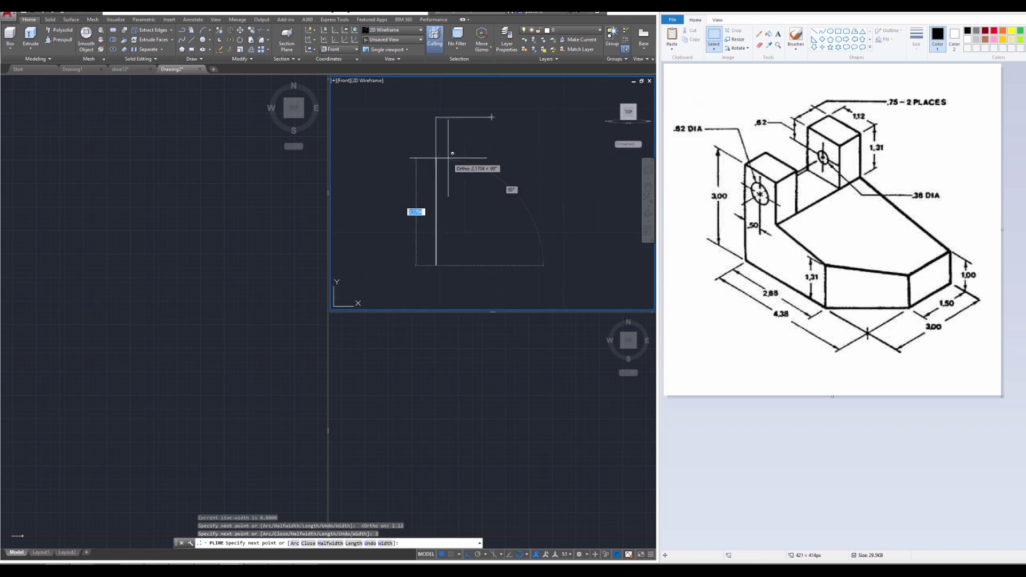
middle_click_drag(557, 229, 522, 226)
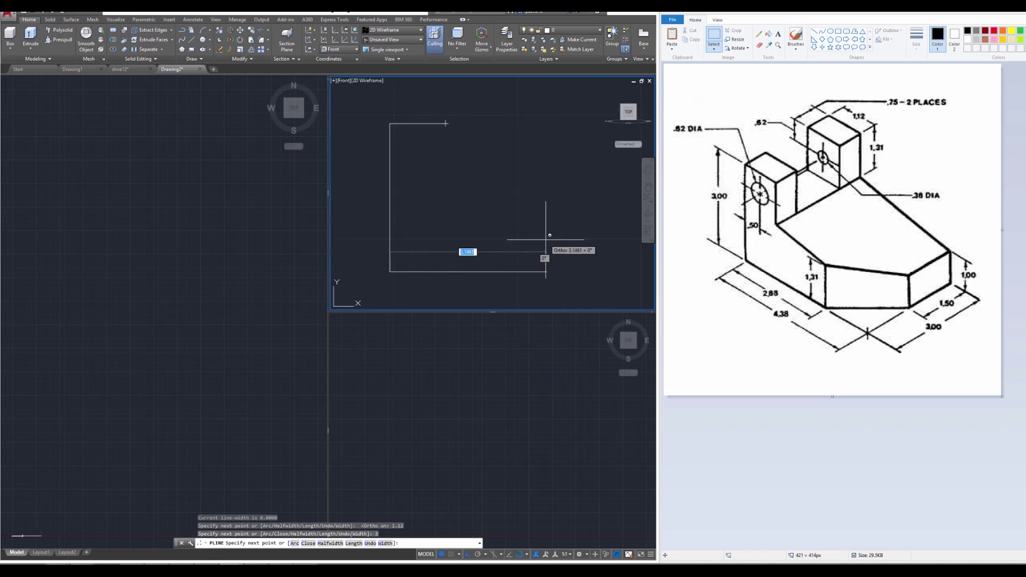
type("2.88")
key("Return")
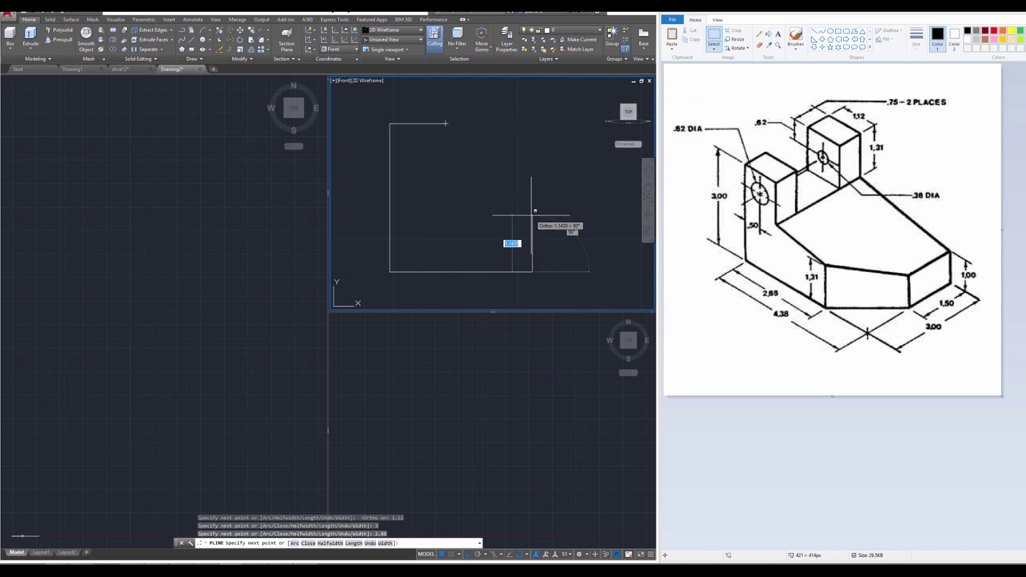
type("1")
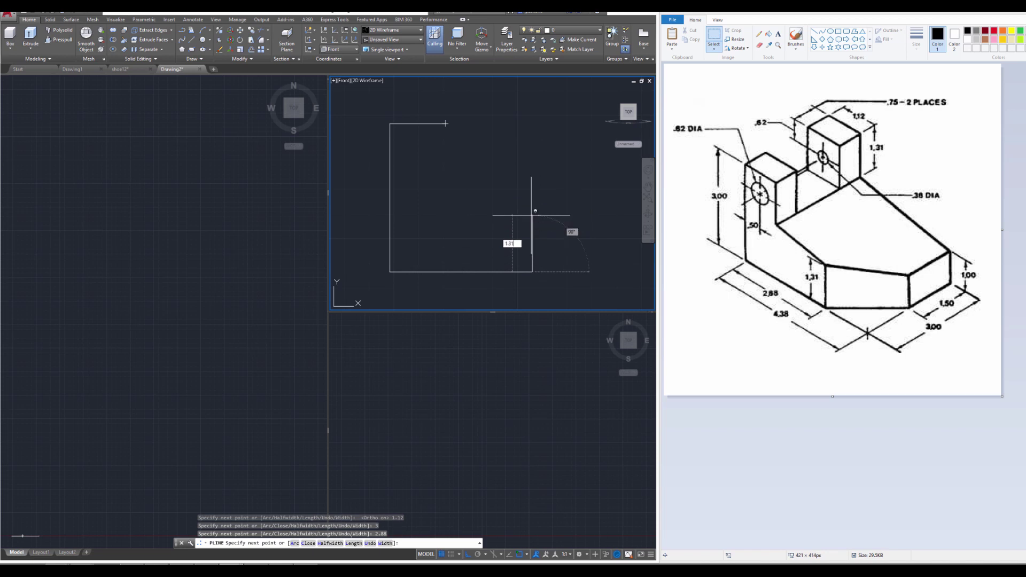
key("Return")
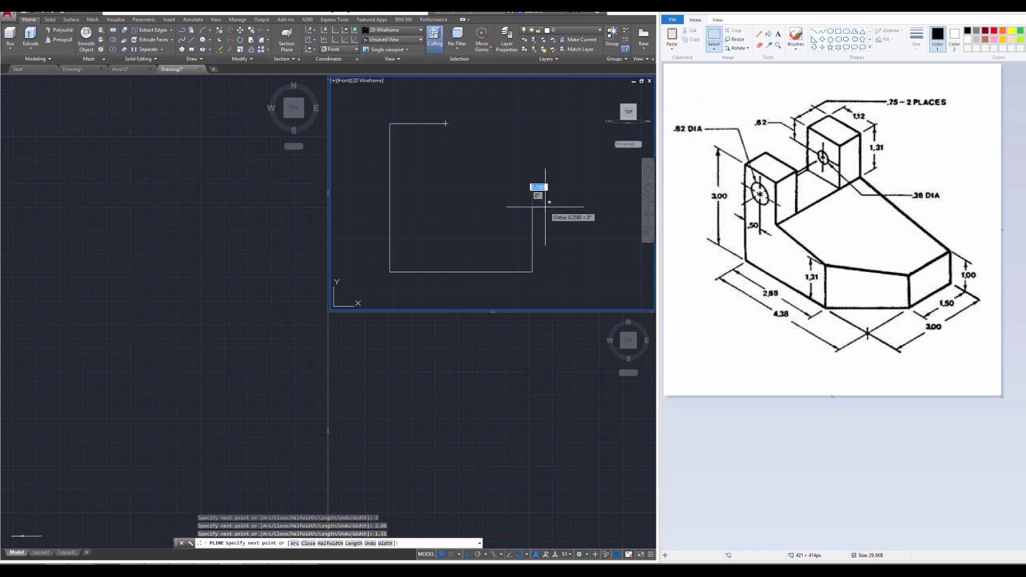
key("Escape")
key("Escape")
Draw a 1.31 line straight down from the open end of the profile's top segment
type("l")
key("Return")
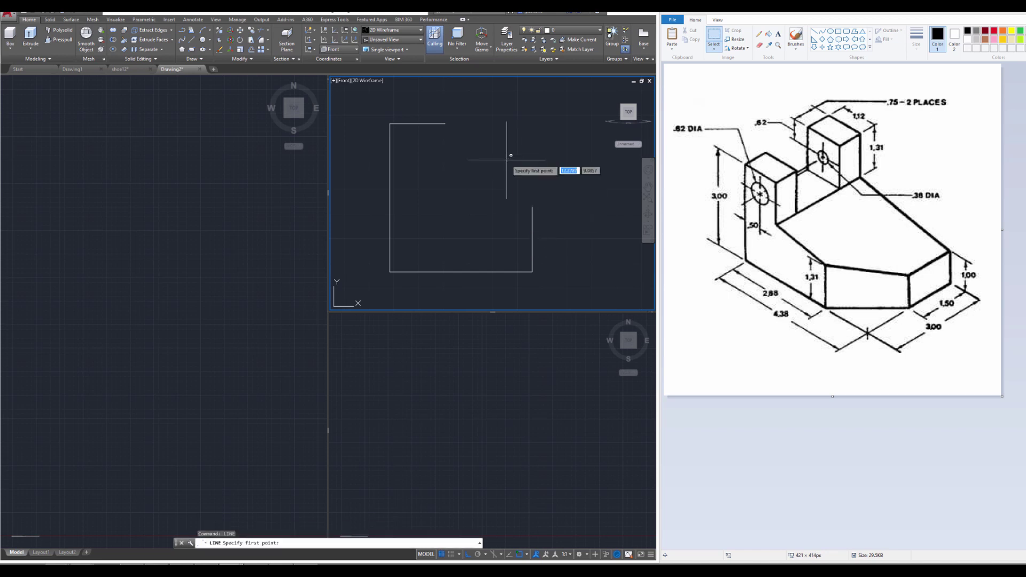
left_click(446, 124)
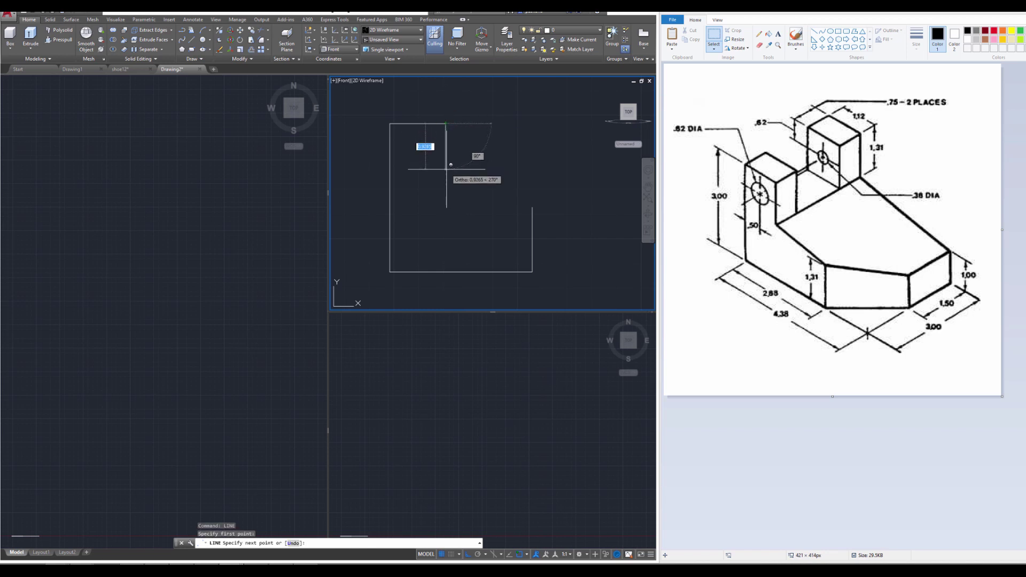
type("1.31")
key("Return")
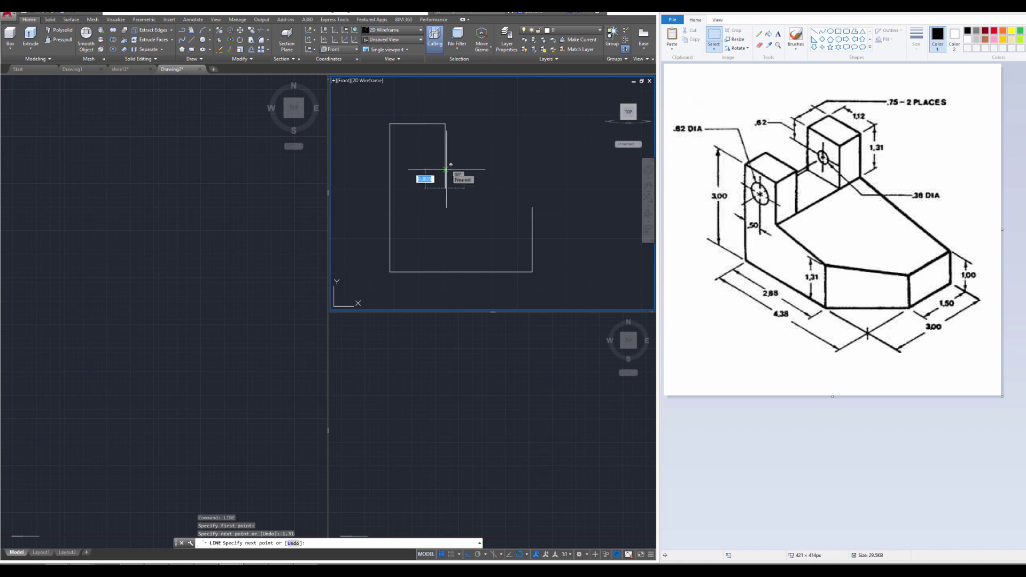
key("Escape")
key("Escape")
Close the profile with a sloping line from the lower end of the 1.31 line to the top of the short vertical edge
middle_click_drag(495, 214, 493, 198)
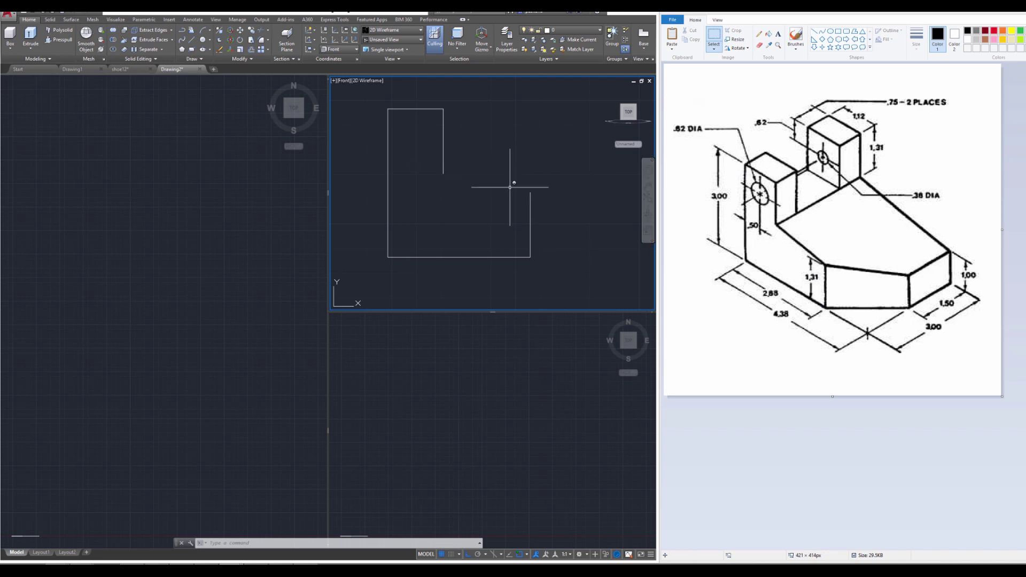
key("Escape")
key("Escape")
key("Escape")
type("line")
key("Return")
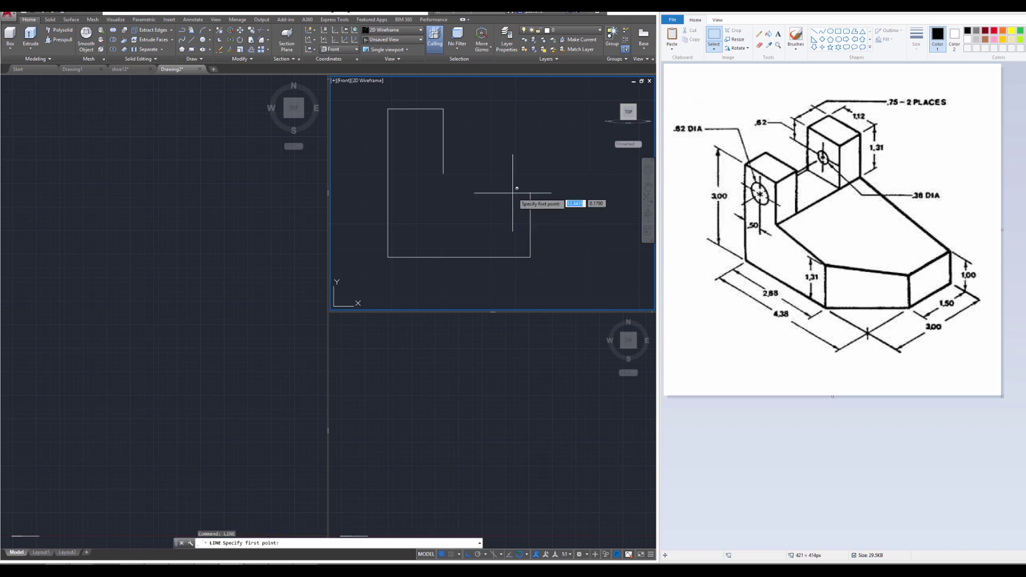
left_click(444, 174)
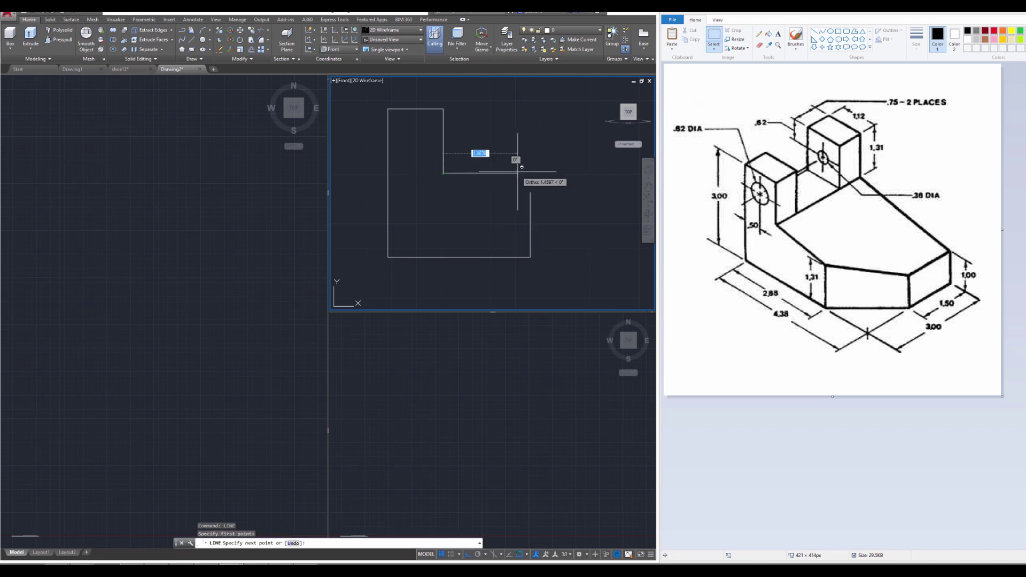
left_click(530, 192)
key("Escape")
key("Escape")
key("Escape")
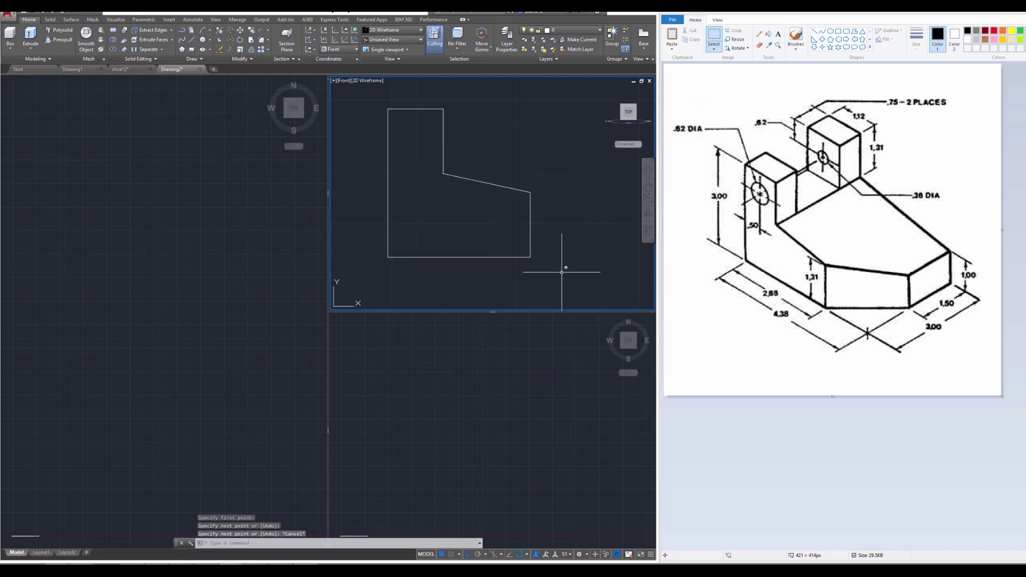
Join the two separate lines to the polyline to form one closed profile
middle_click_drag(515, 201, 531, 210)
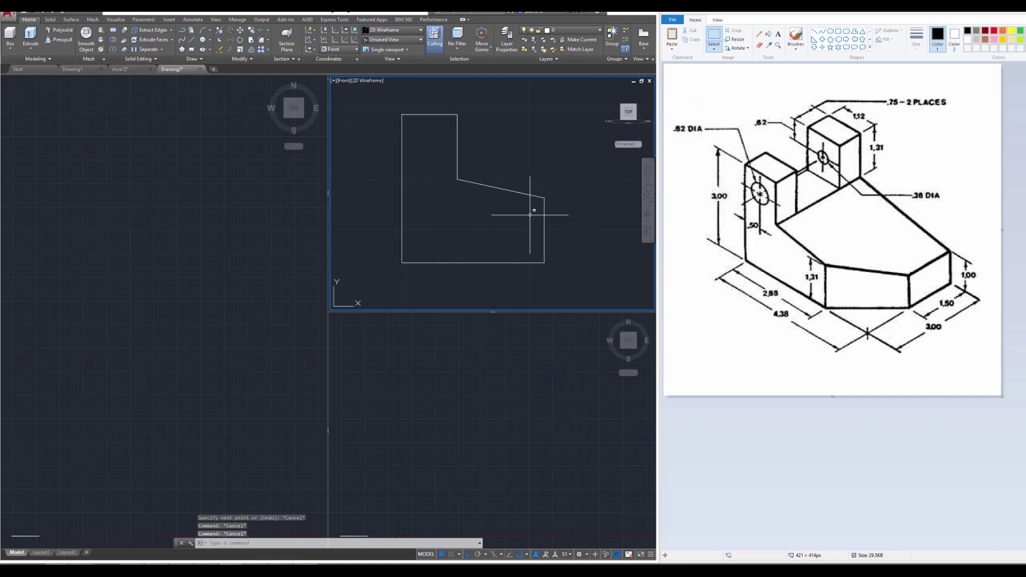
key("Escape")
type("joi")
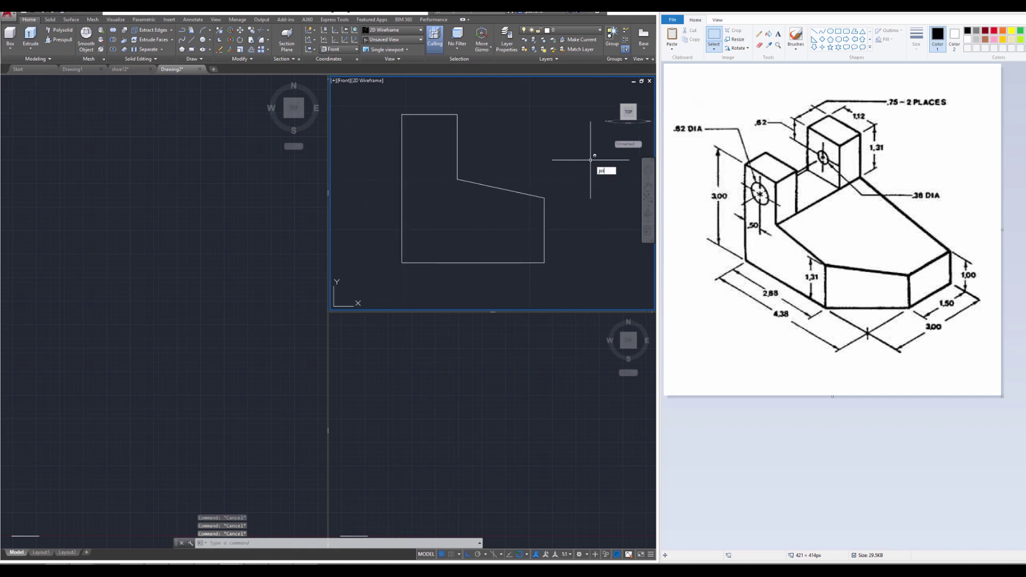
key("Return")
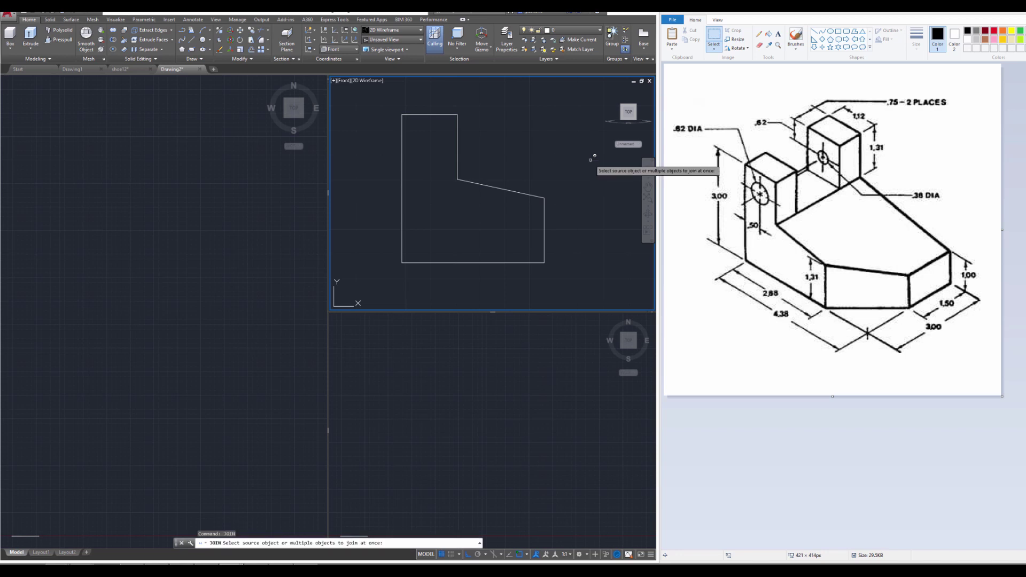
left_click(509, 263)
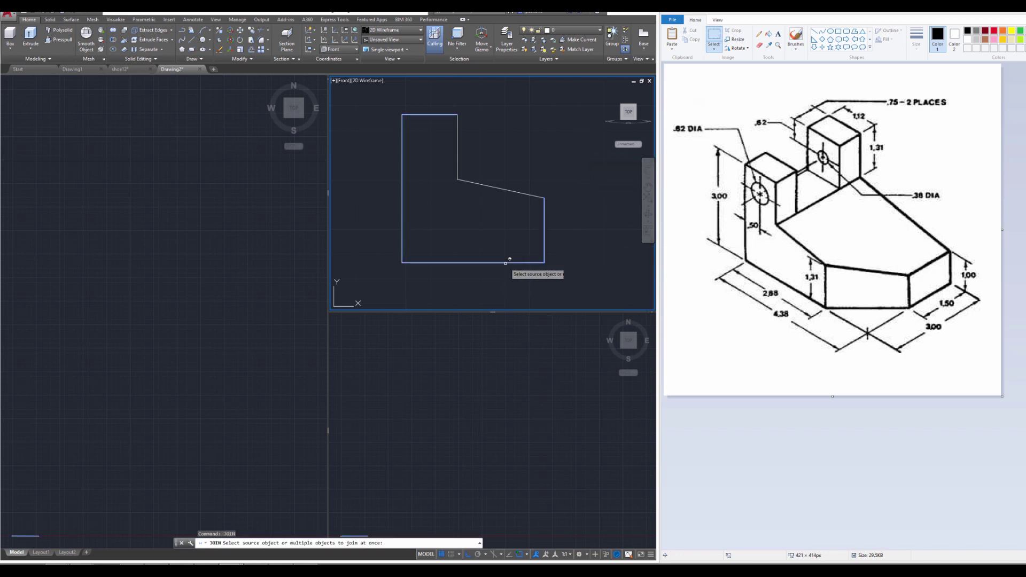
left_click(593, 286)
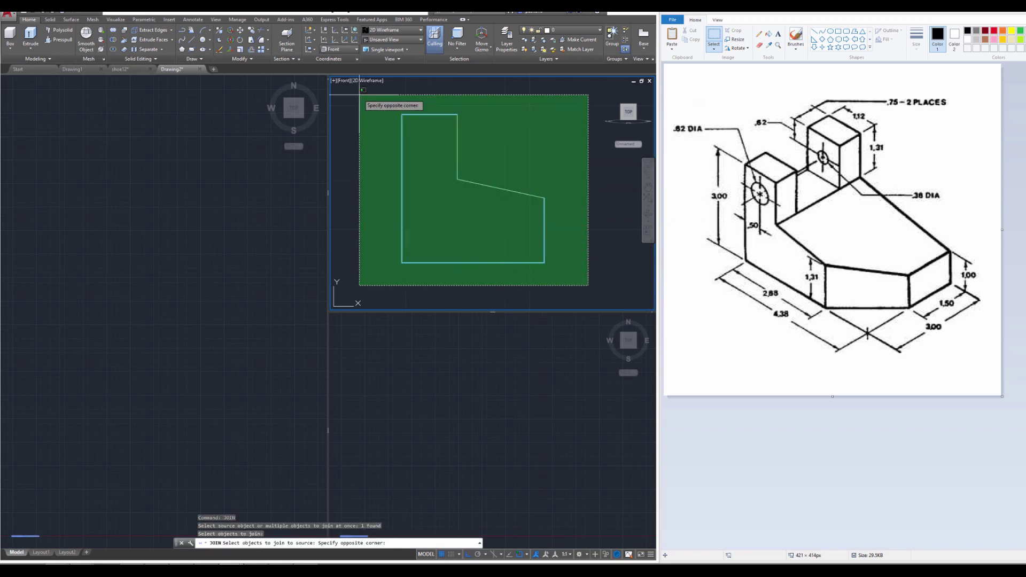
left_click(361, 92)
key("Return")
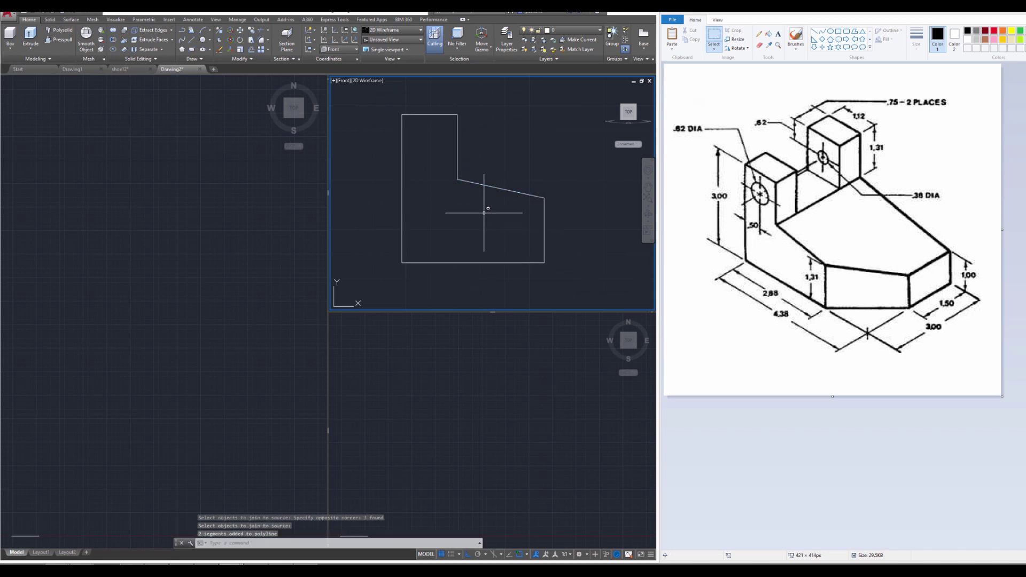
key("Escape")
key("Escape")
key("Escape")
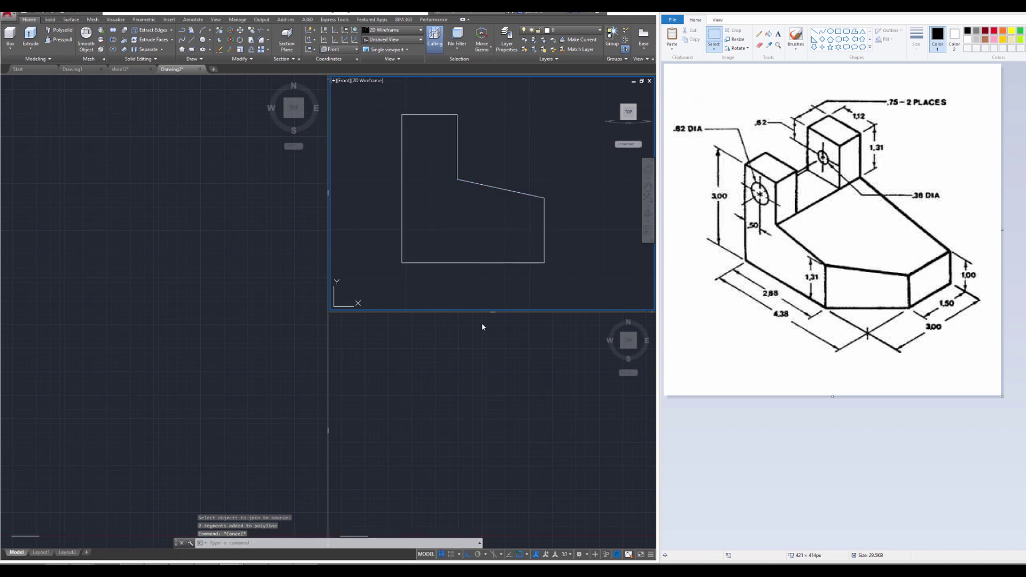
left_click(544, 251)
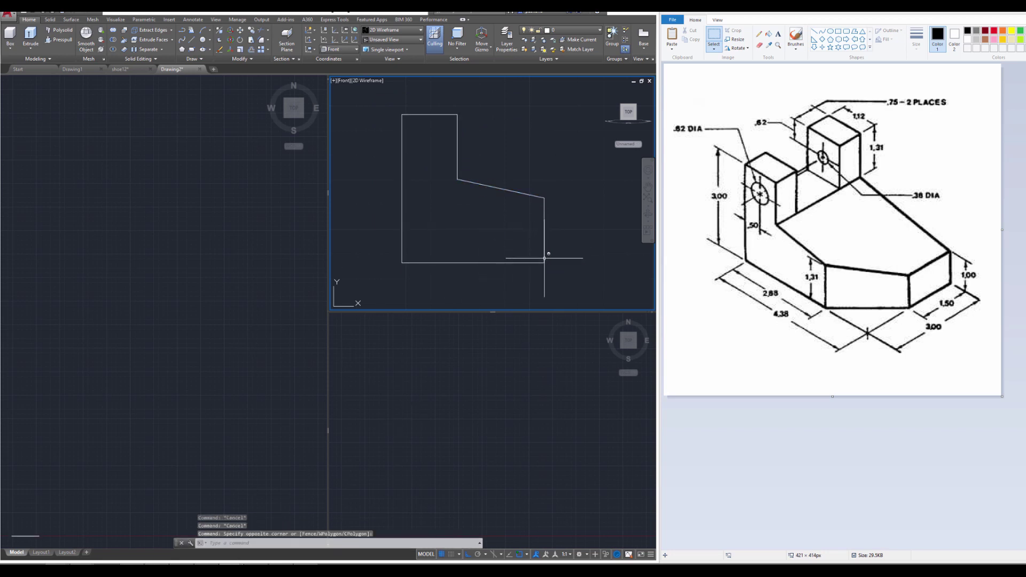
left_click(541, 262)
key("Escape")
key("Escape")
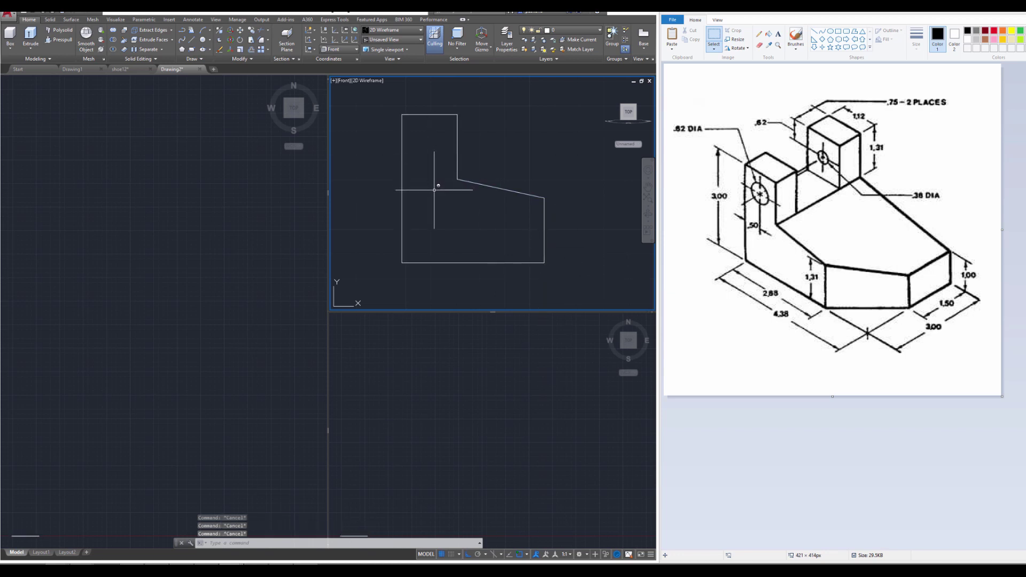
Try the SW, NW and NE isometric views in the large Top-view viewport
left_click(281, 204)
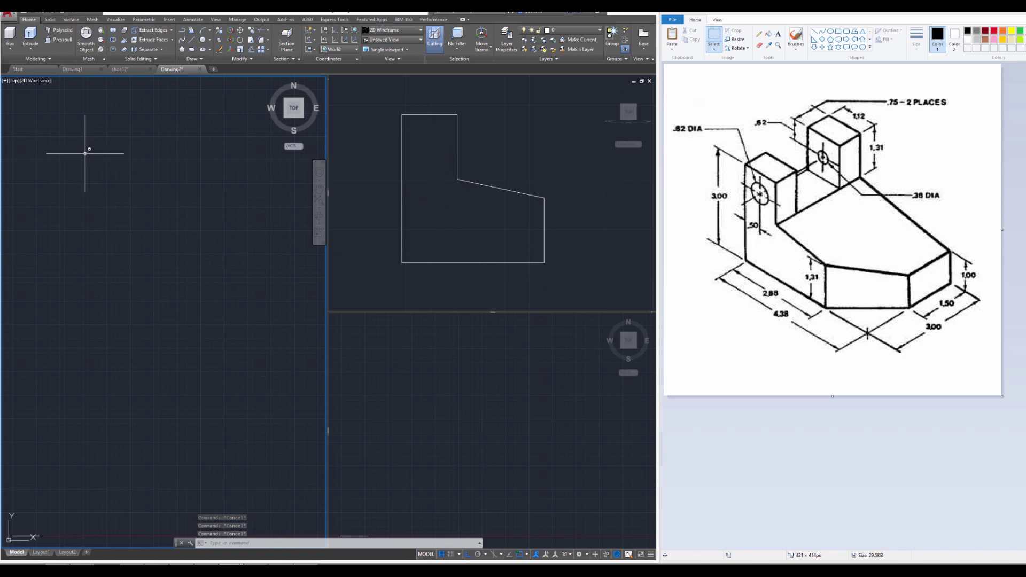
left_click(15, 81)
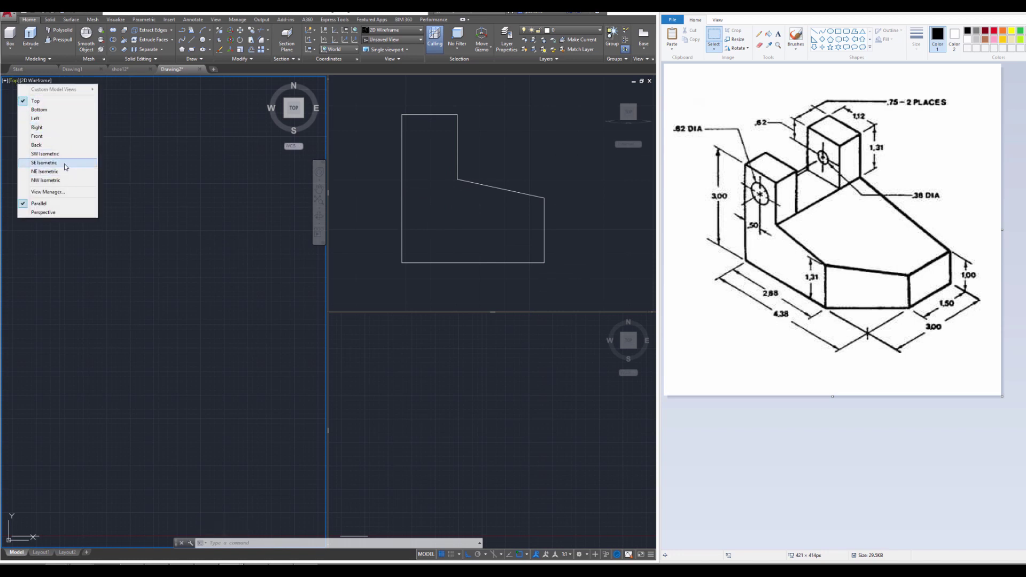
left_click(47, 154)
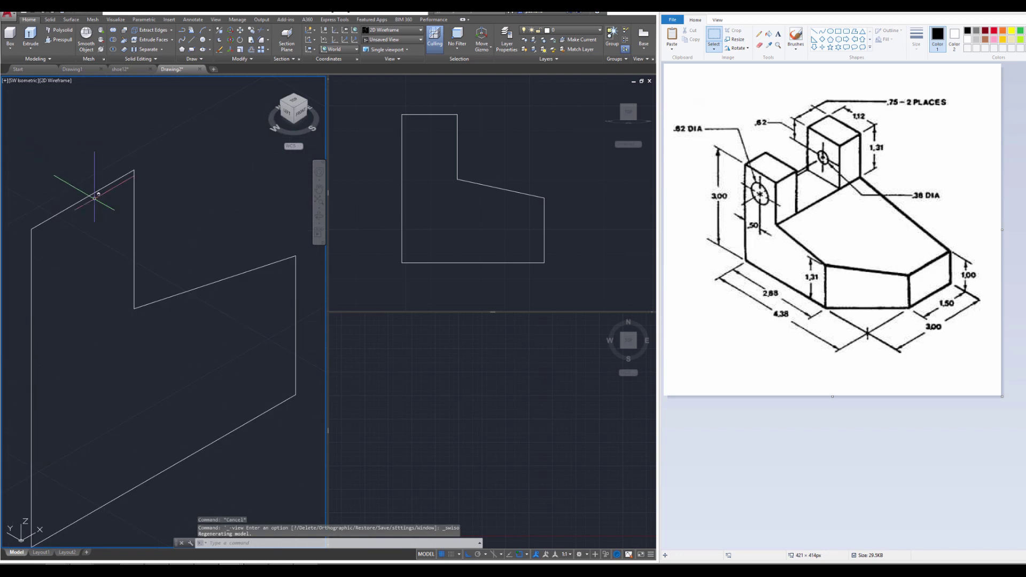
scroll(173, 286, "down", 5)
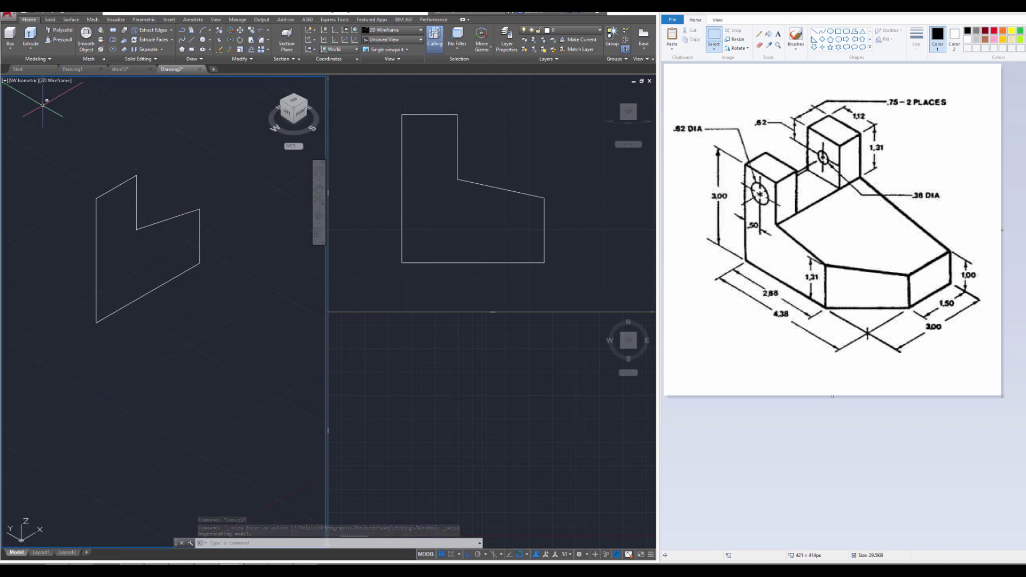
left_click(32, 80)
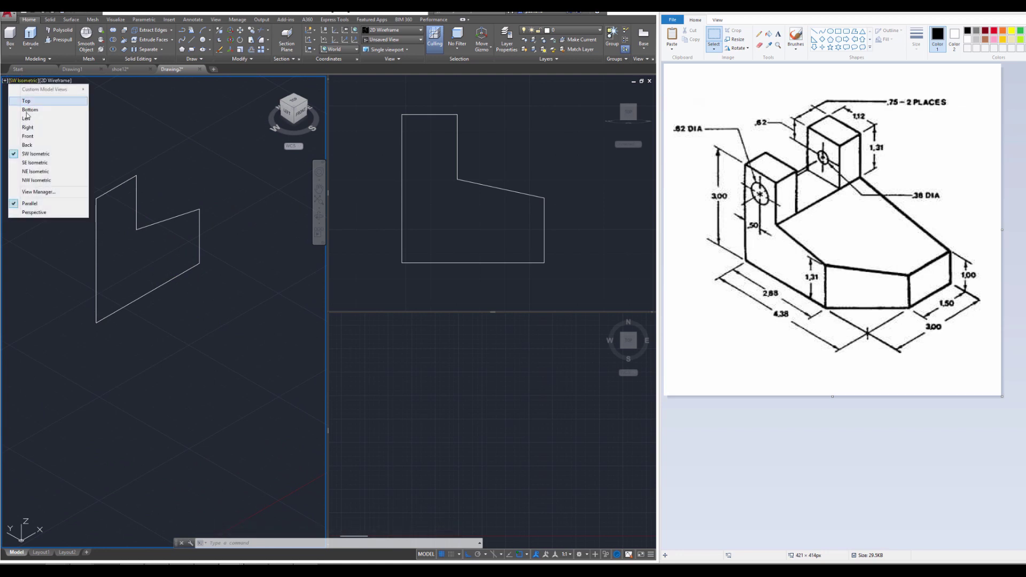
left_click(42, 181)
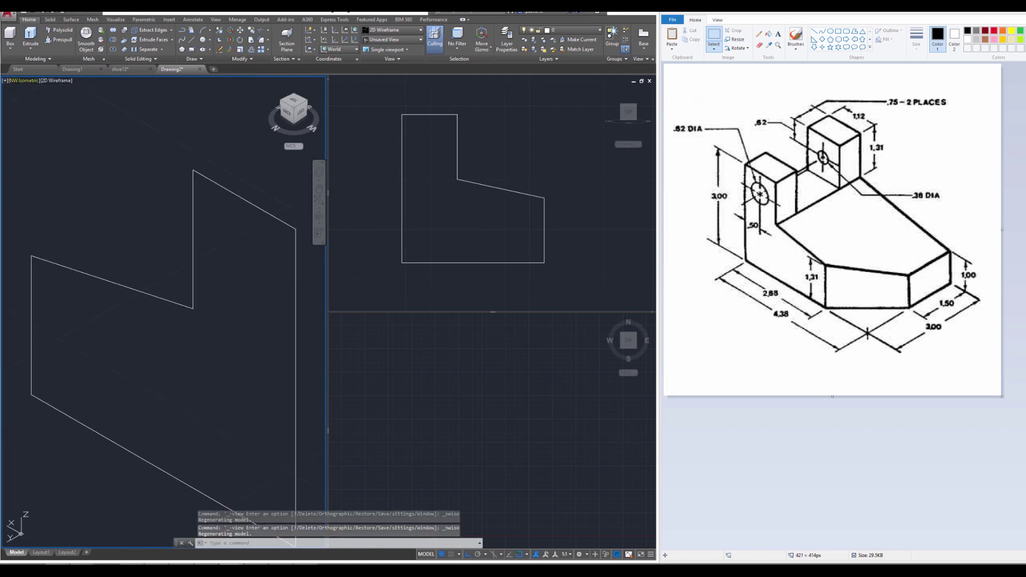
left_click(24, 80)
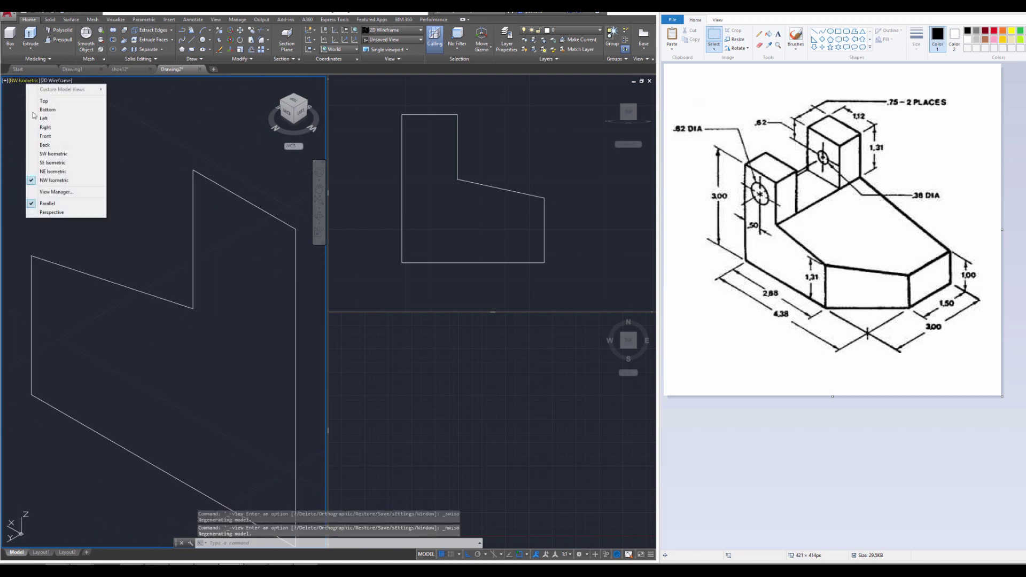
left_click(61, 173)
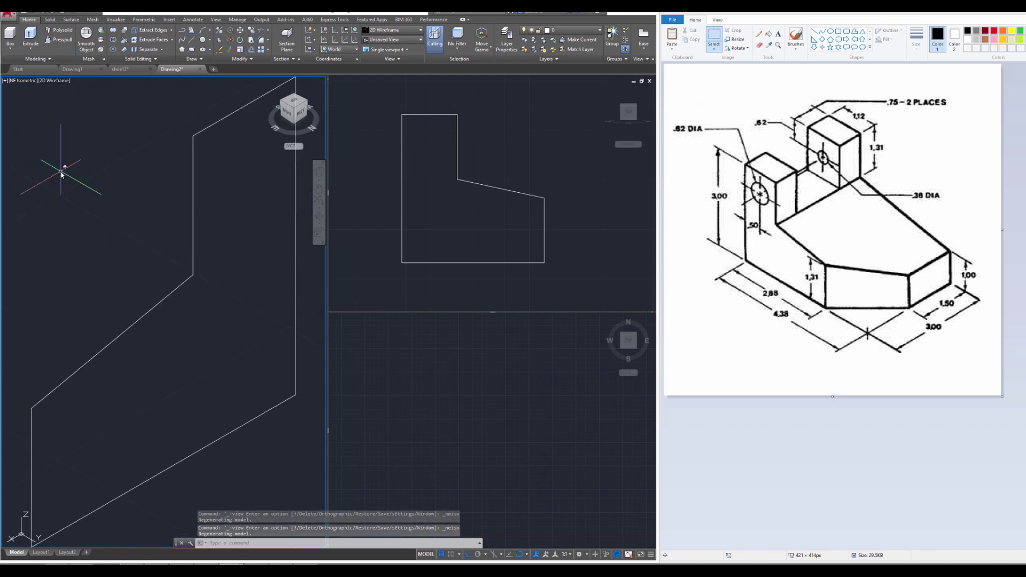
Set the large viewport to the SE Isometric view so the profile matches the reference drawing's orientation
left_click(22, 81)
left_click(47, 163)
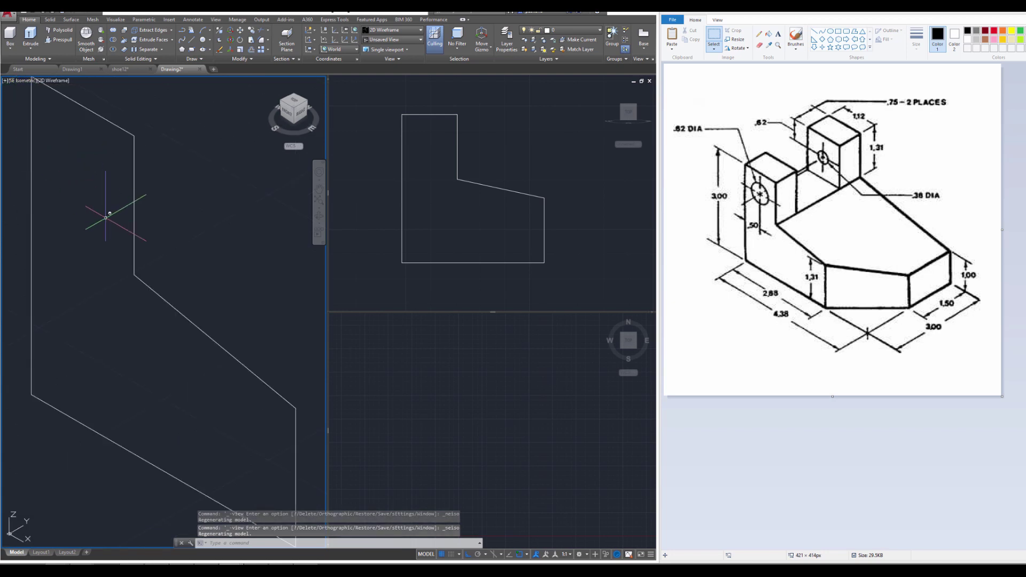
scroll(138, 262, "down", 5)
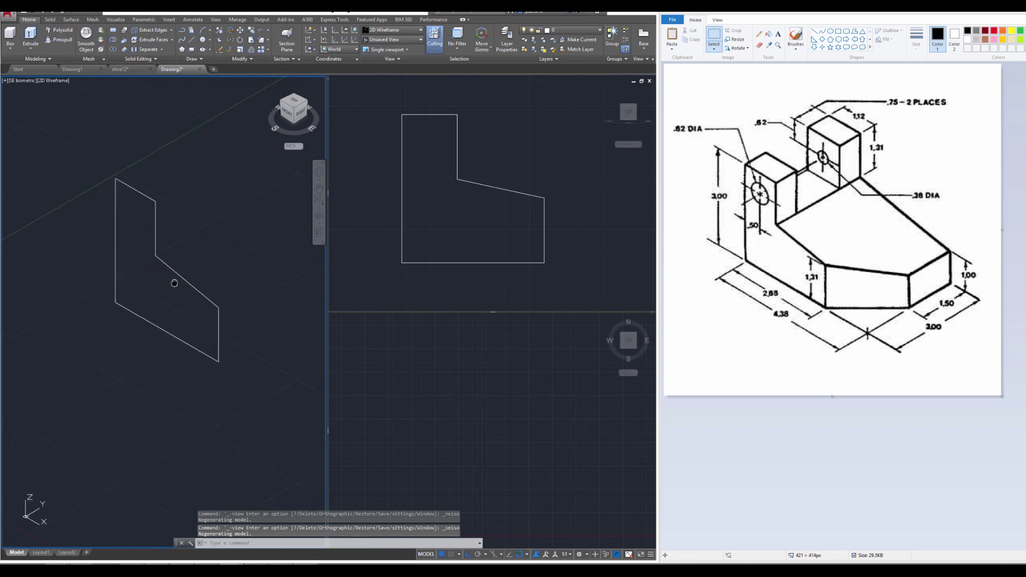
mouse_move(181, 249)
middle_mouse_down()
mouse_move(114, 293)
mouse_move(119, 328)
middle_mouse_up()
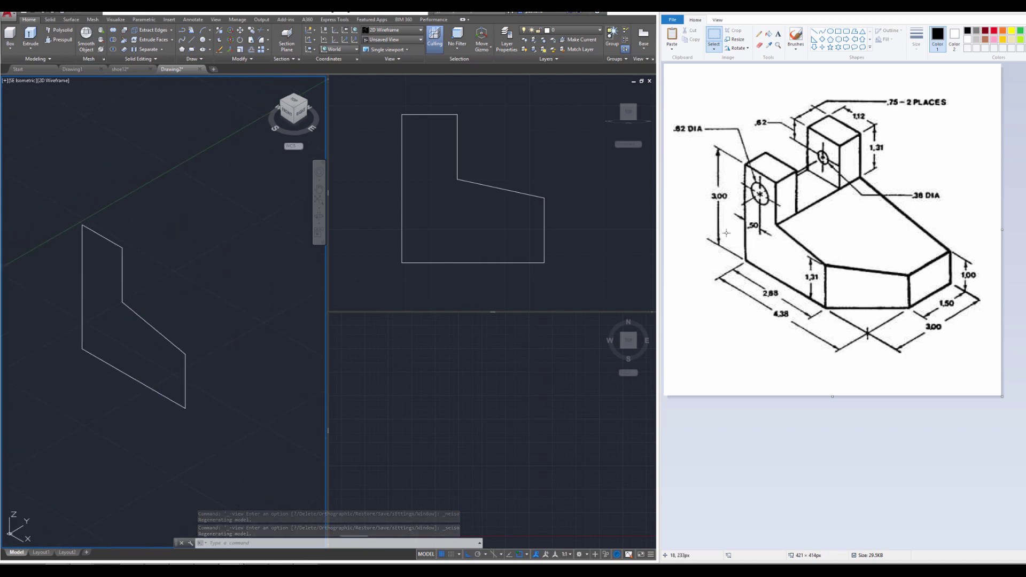
middle_click_drag(222, 275, 228, 284)
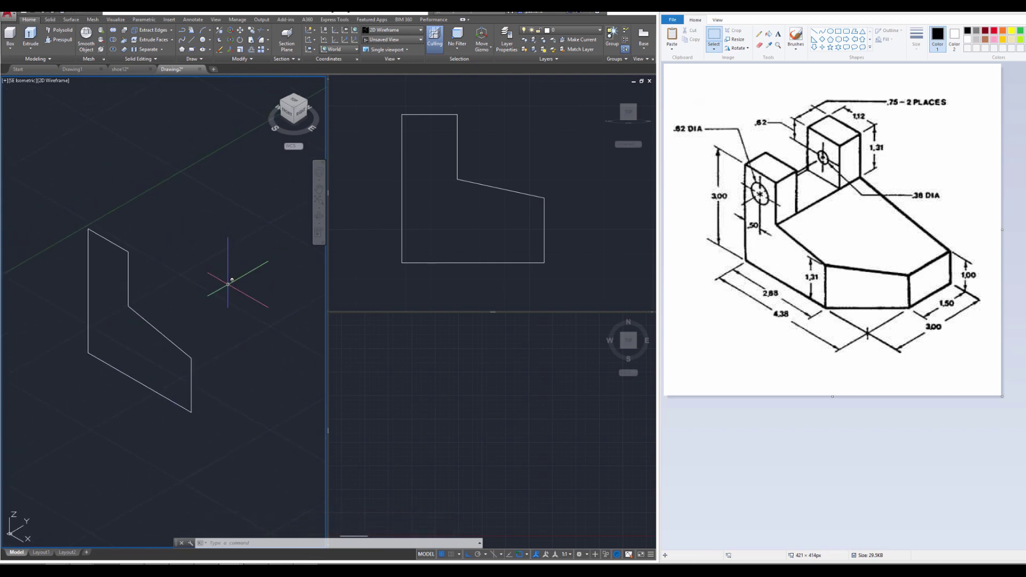
left_click(459, 234)
key("Escape")
key("Escape")
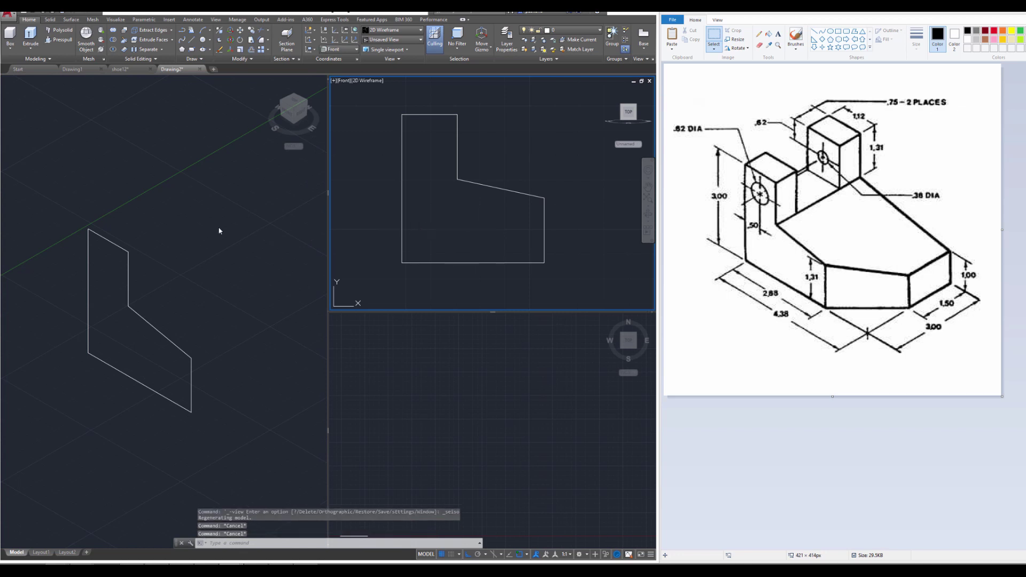
left_click(219, 229)
left_click(219, 230)
key("Escape")
left_click(198, 276)
key("Escape")
Extrude the closed front profile 3 units into a solid, picking it in the isometric viewport
type("E")
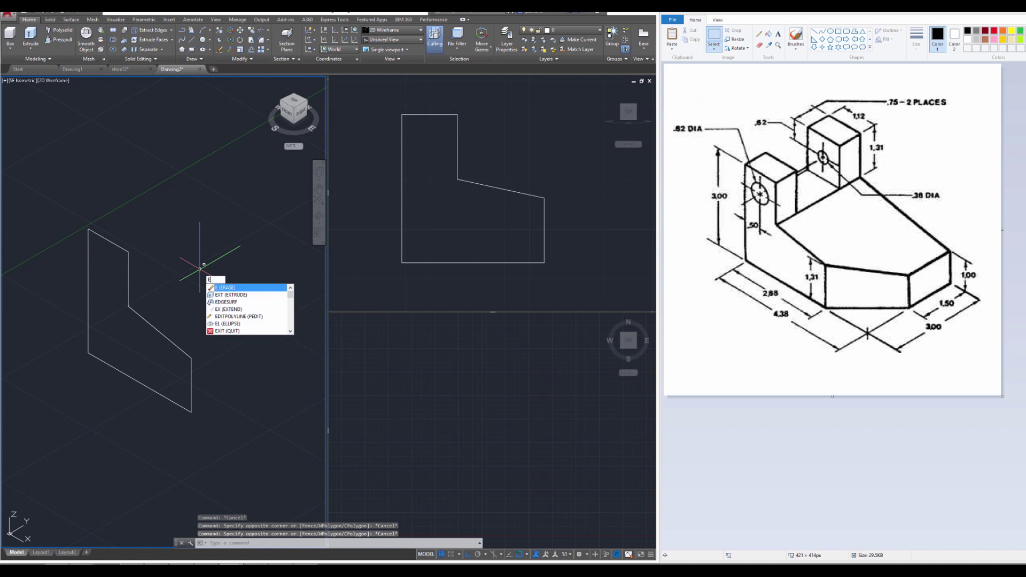
type("Xtrude")
key("Return")
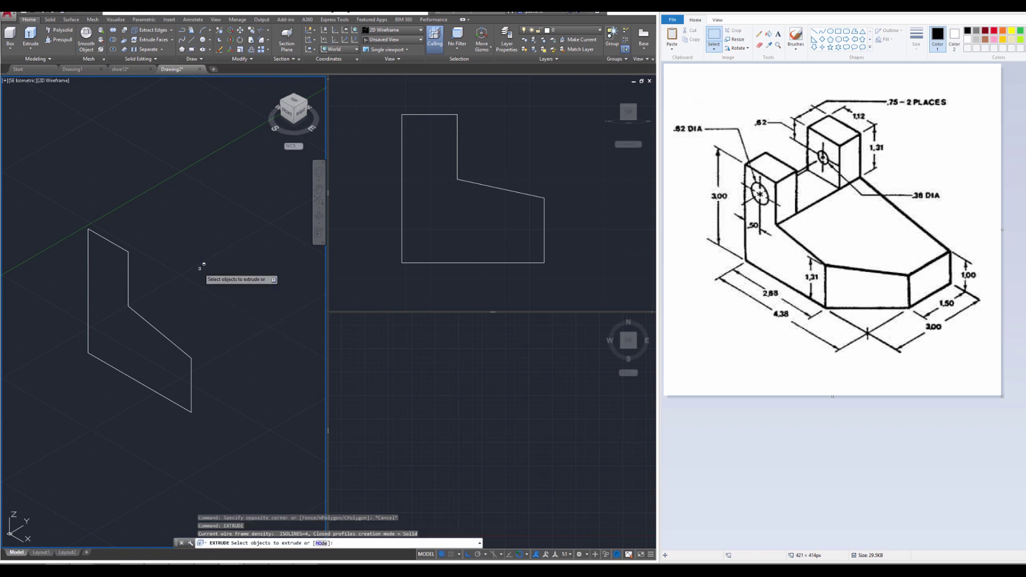
left_click(228, 420)
left_click(11, 165)
key("Return")
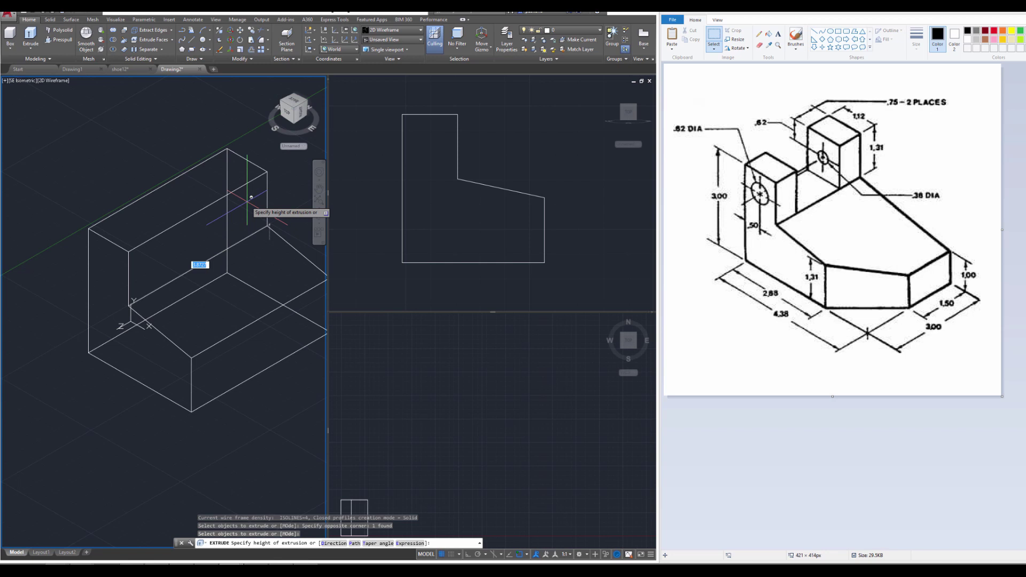
type("3")
key("Return")
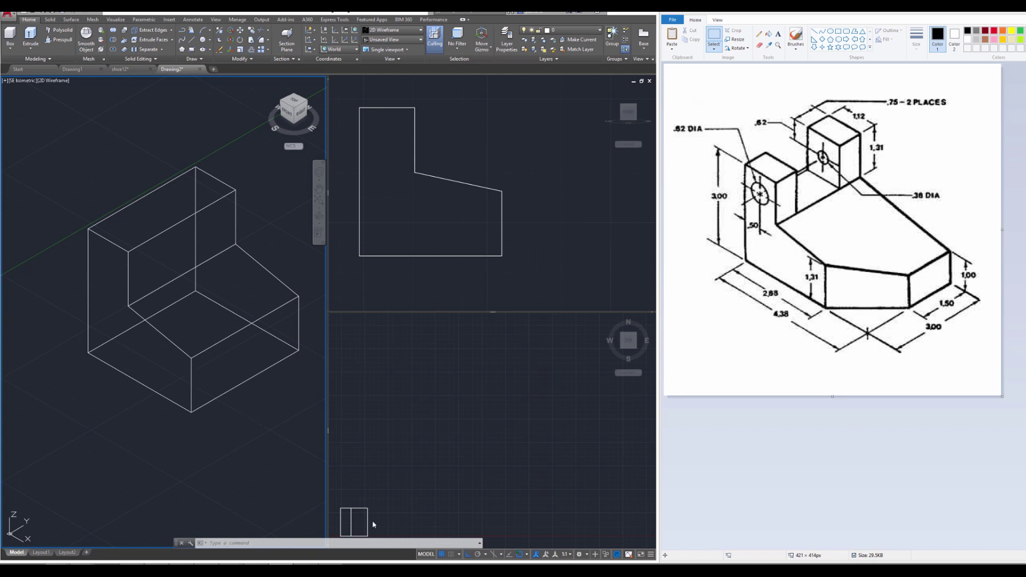
Bring up the calculator, and draw a 1.5 line outward along X from the rear bottom corner of the solid's low end
left_click(330, 564)
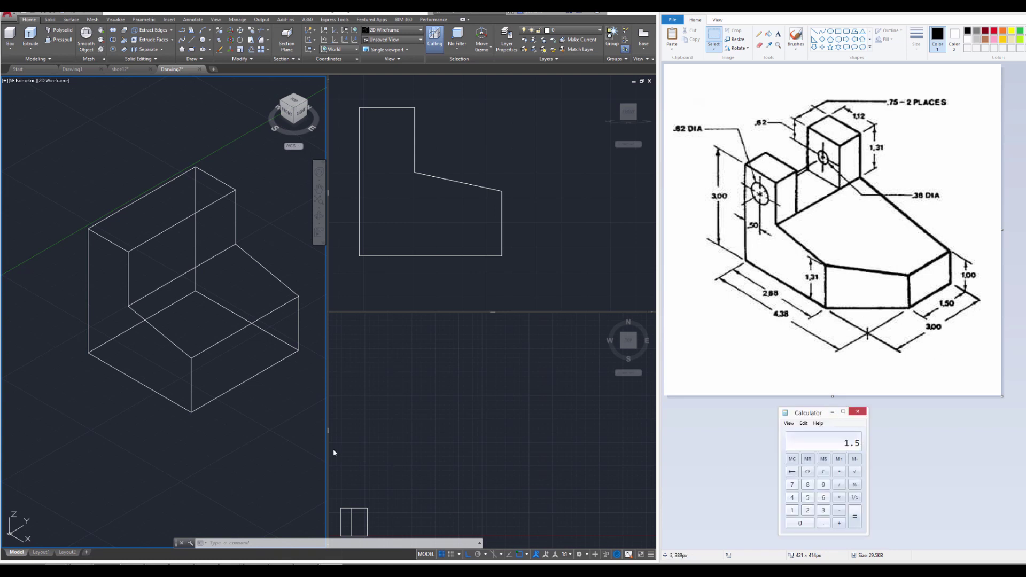
middle_click_drag(271, 419, 167, 383)
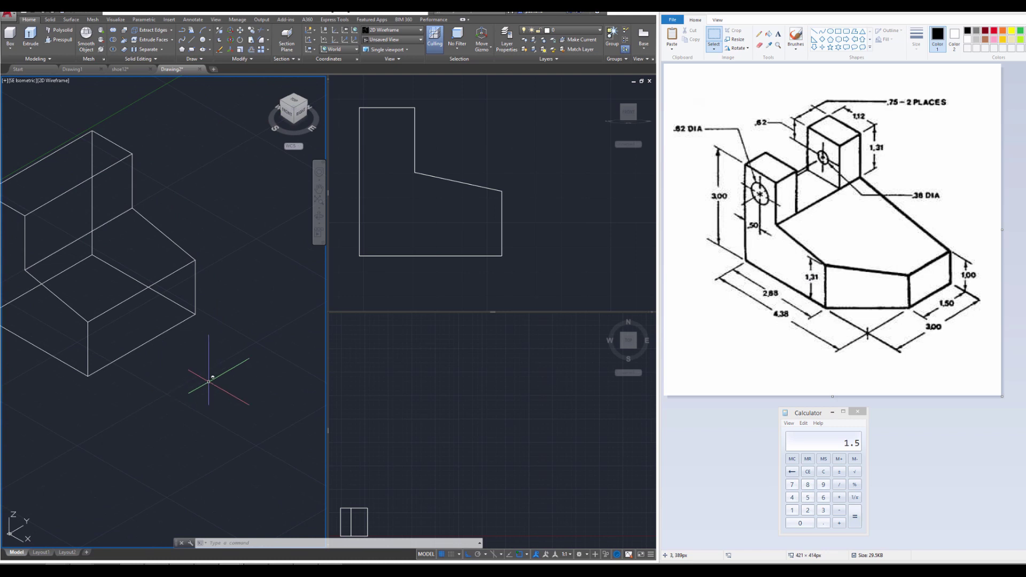
key("Escape")
key("Escape")
key("Return")
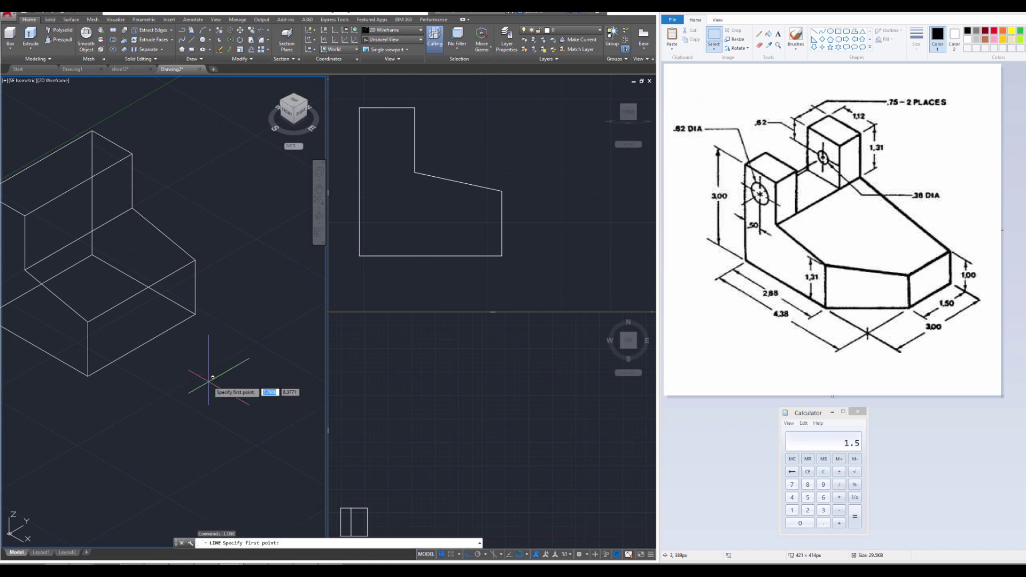
left_click(195, 314)
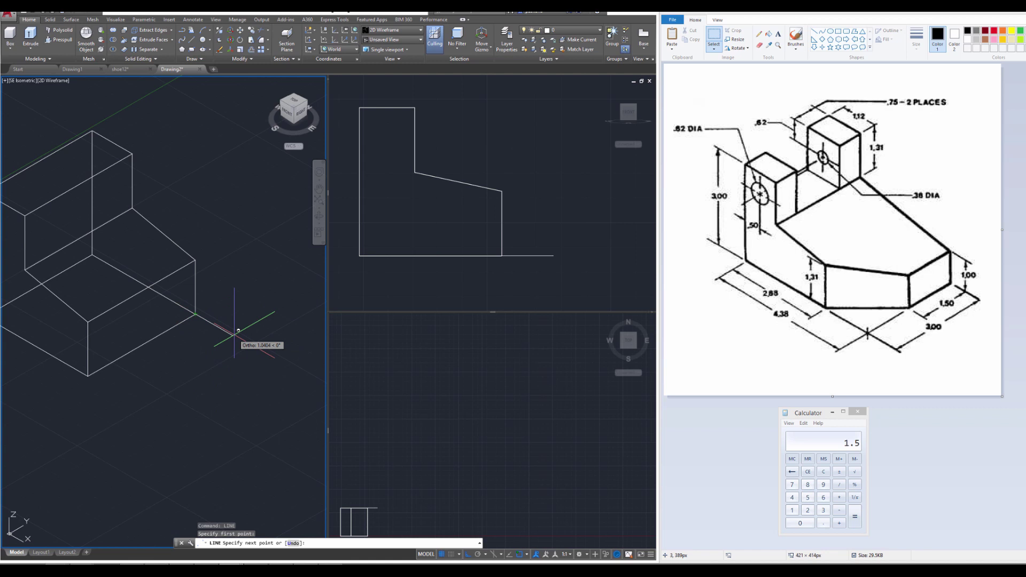
type("1.5")
key("Return")
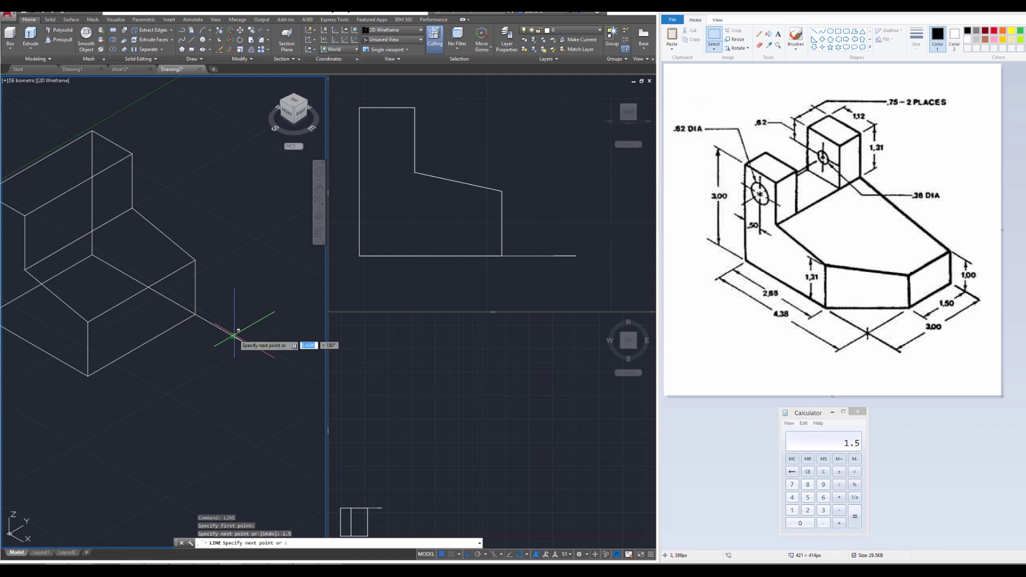
key("Escape")
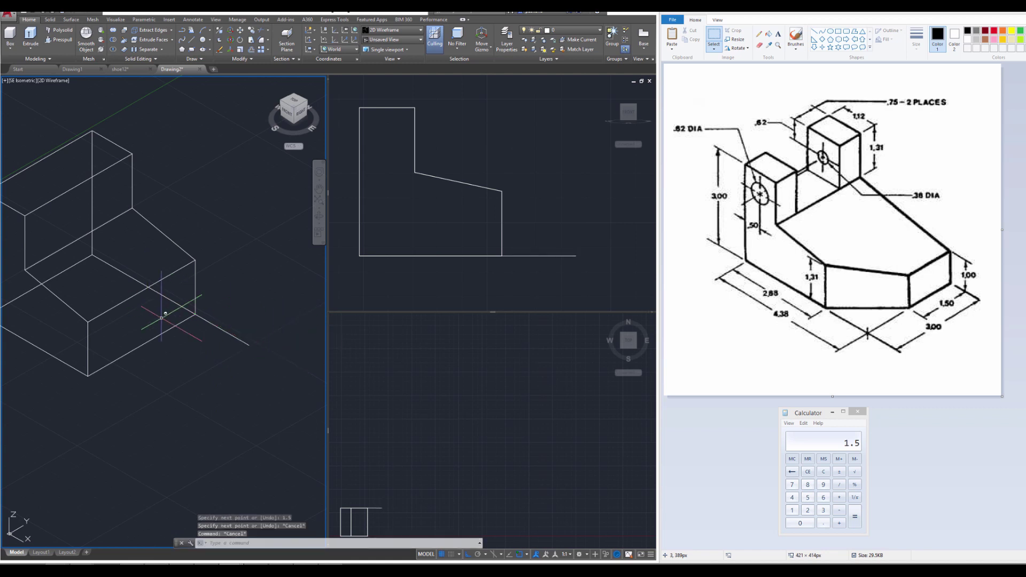
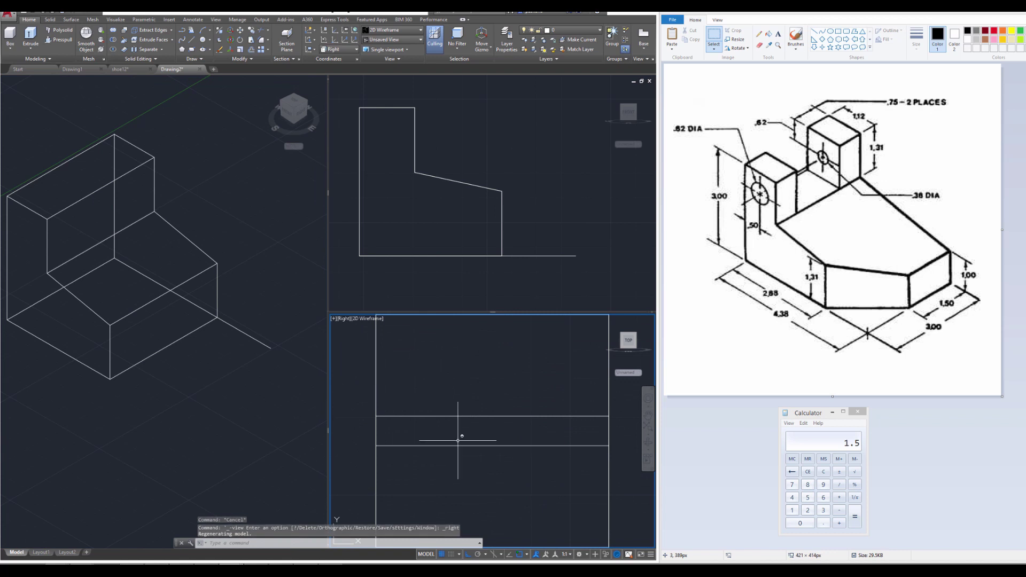
Start a polyline at the free end of the 1.5 line and draw its first segment 1 unit straight up in the Right view
scroll(481, 439, "down", 5)
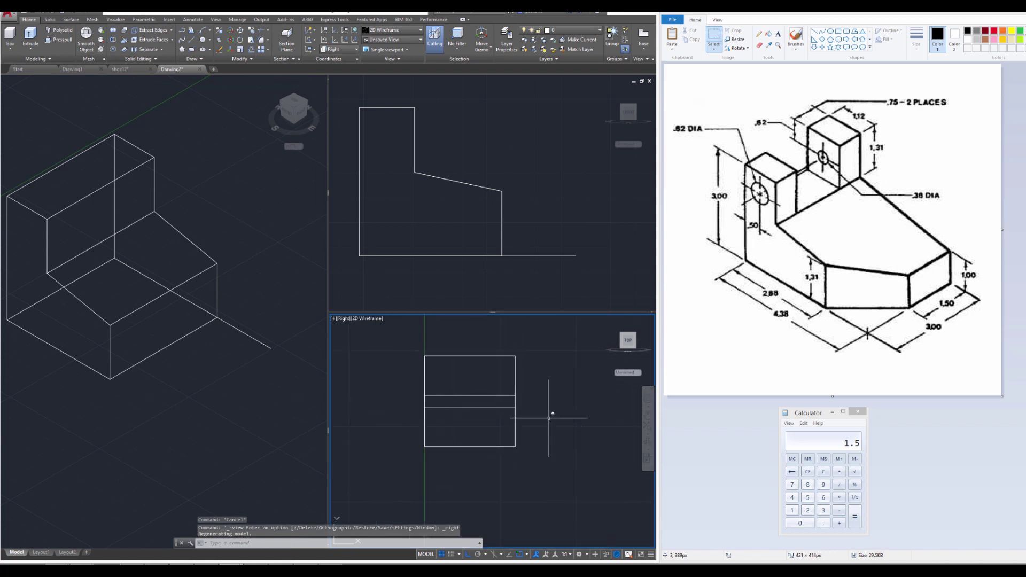
middle_click_drag(549, 412, 509, 447, "shift")
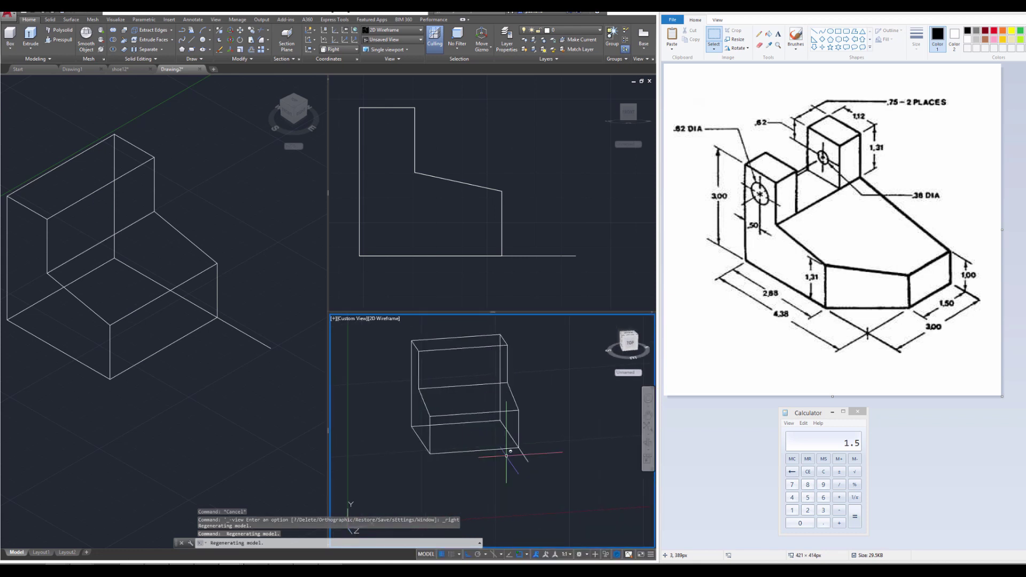
left_click(630, 344)
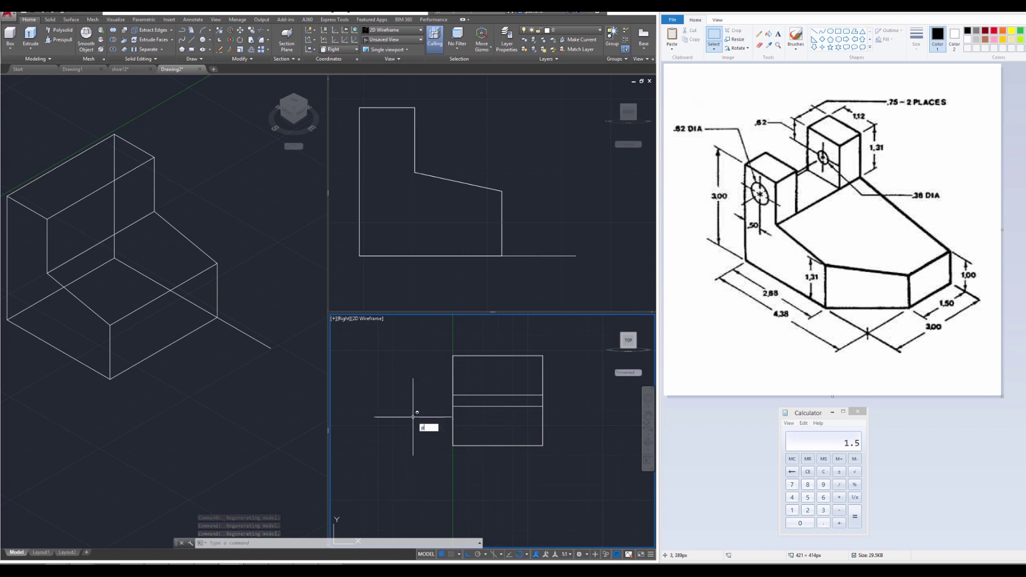
type("line")
key("Return")
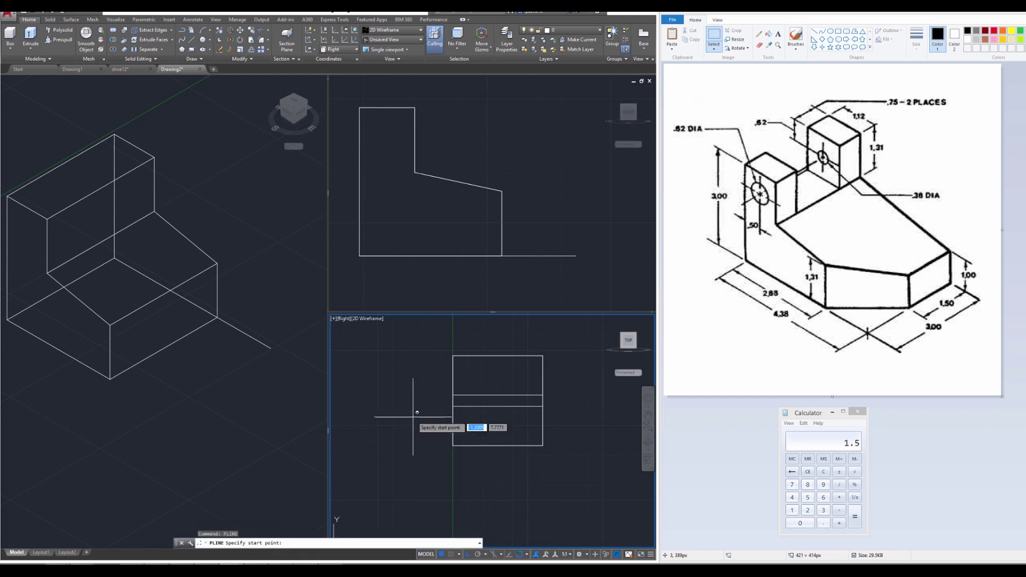
left_click(294, 390)
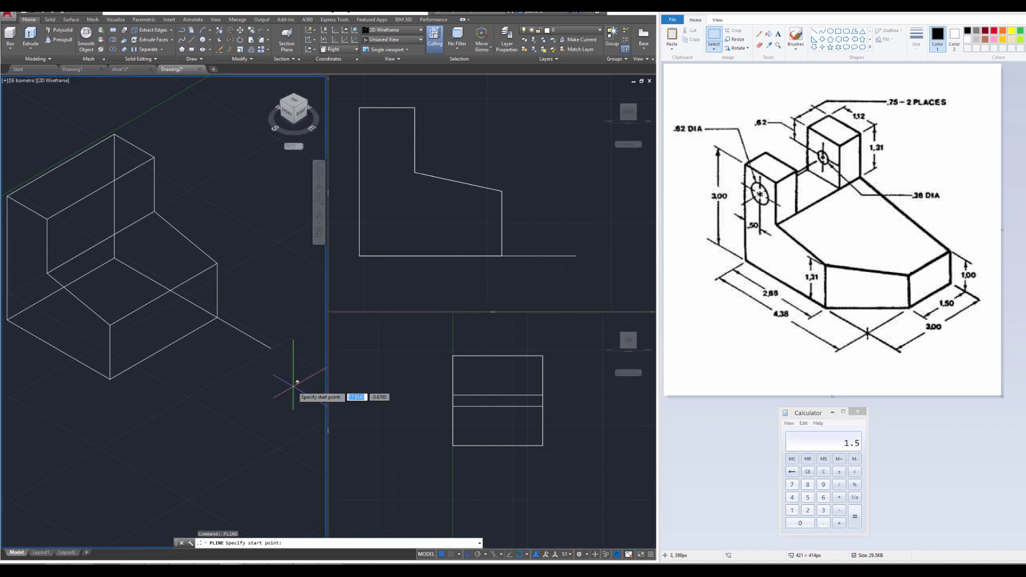
left_click(271, 349)
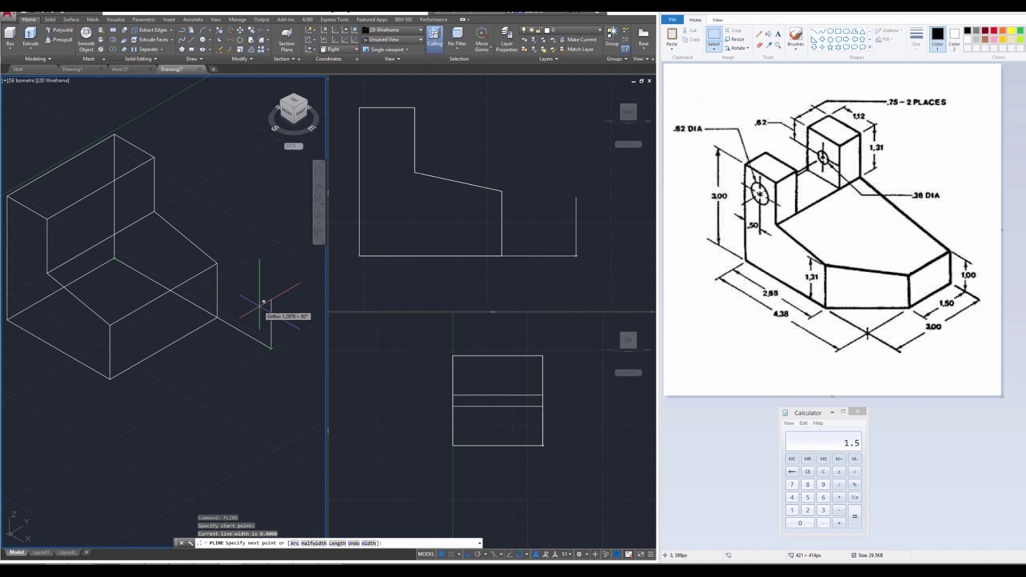
left_click(373, 381)
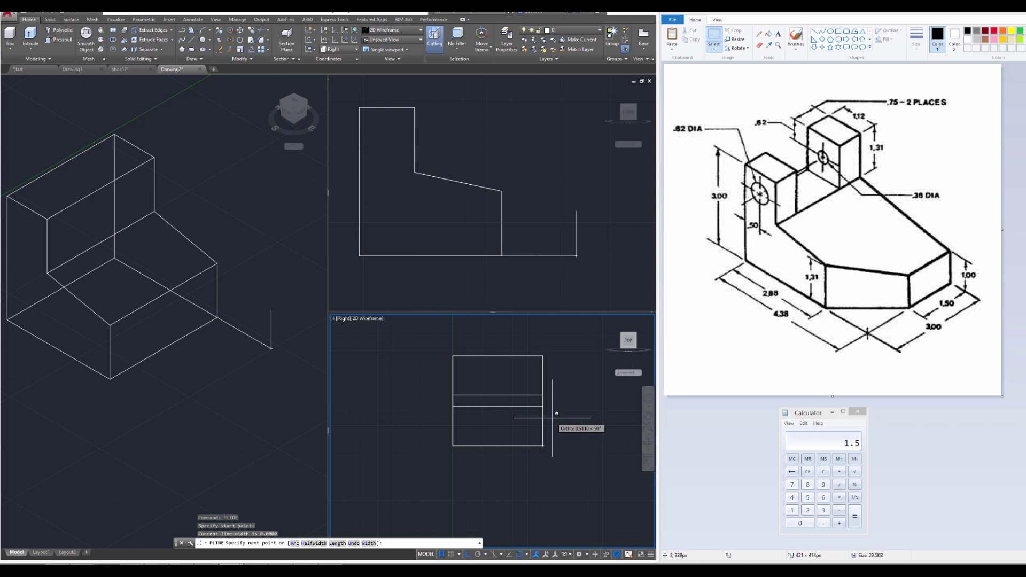
type("1")
key("Return")
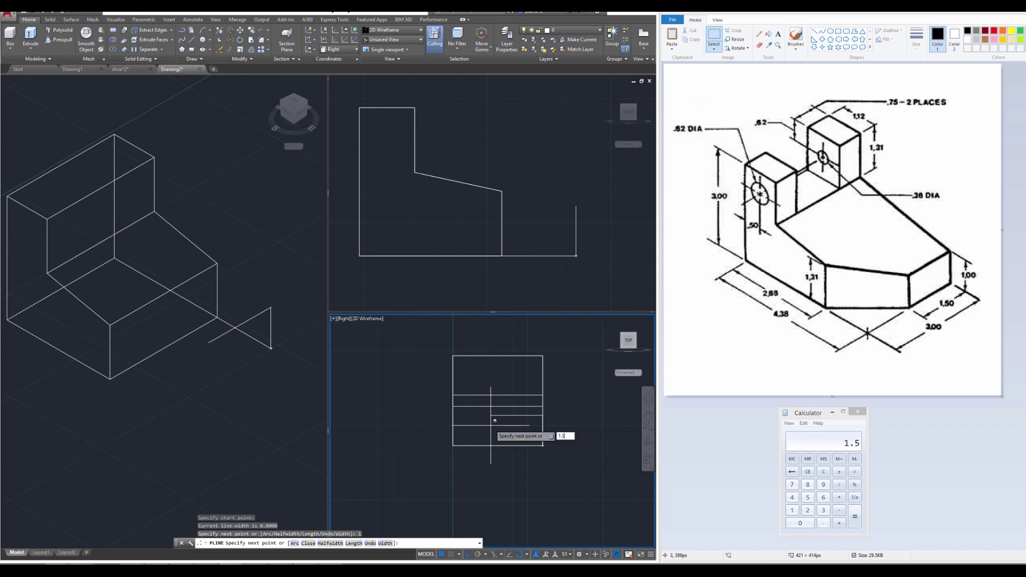
Complete the polyline as a 1.5 by 1 rectangle, continuing 1.5 across toward the solid's front, 1 down and back to its start point
key("Return")
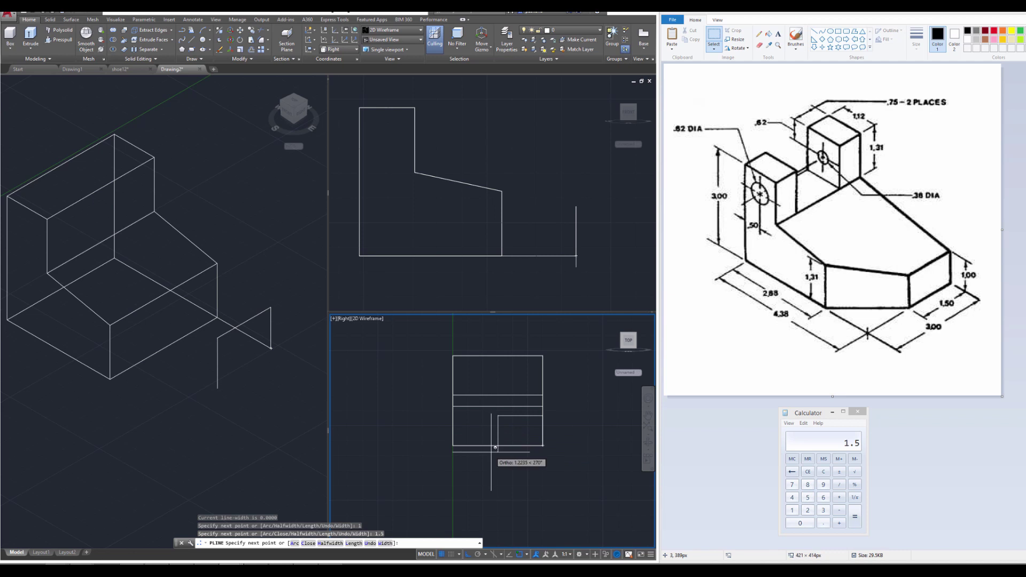
type("1")
key("Return")
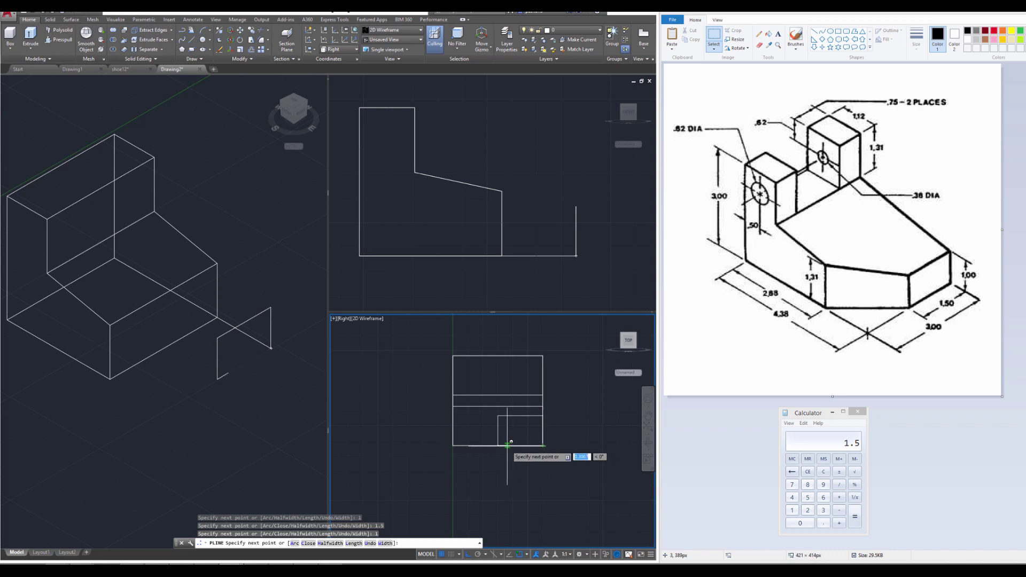
left_click(299, 398)
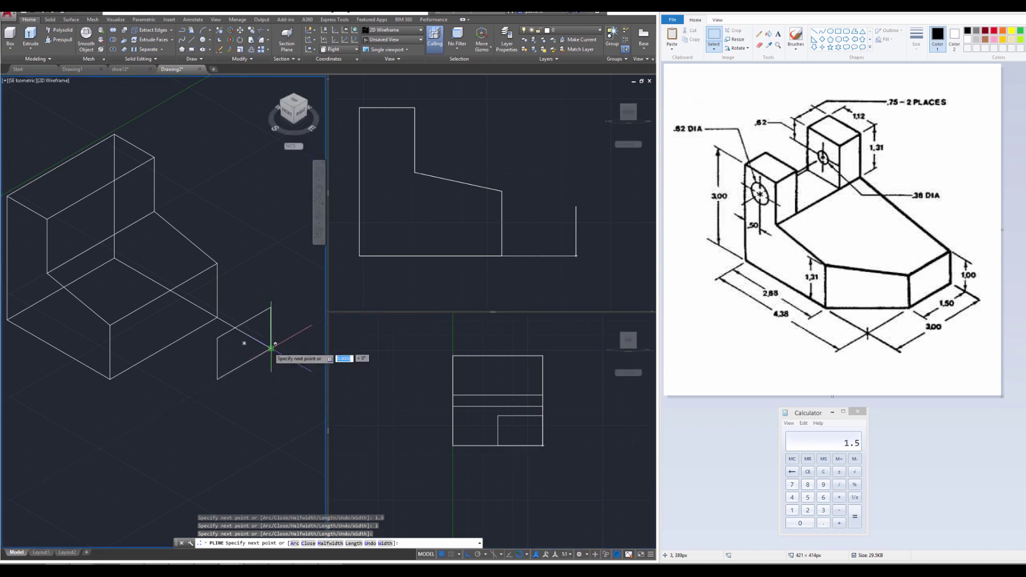
key("Escape")
key("Escape")
key("Escape")
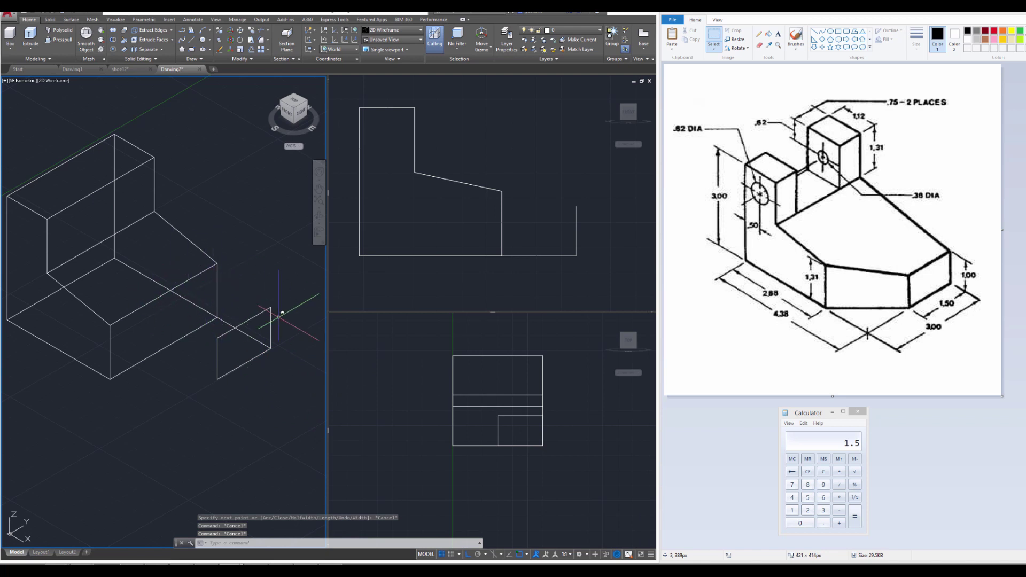
middle_click_drag(497, 401, 469, 402)
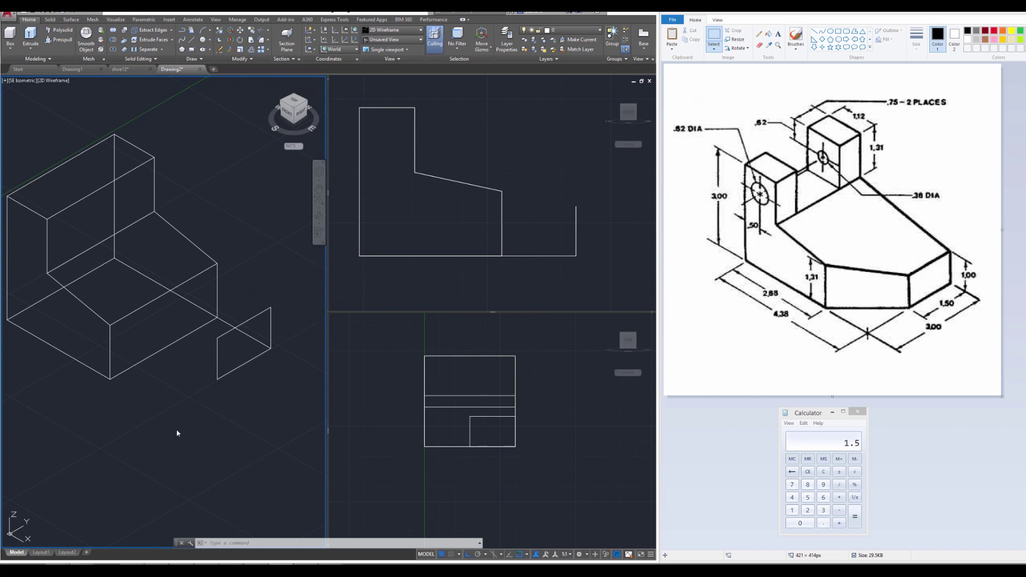
Extract the four edges of the solid's low vertical end face with XEDGES
key("Escape")
key("Escape")
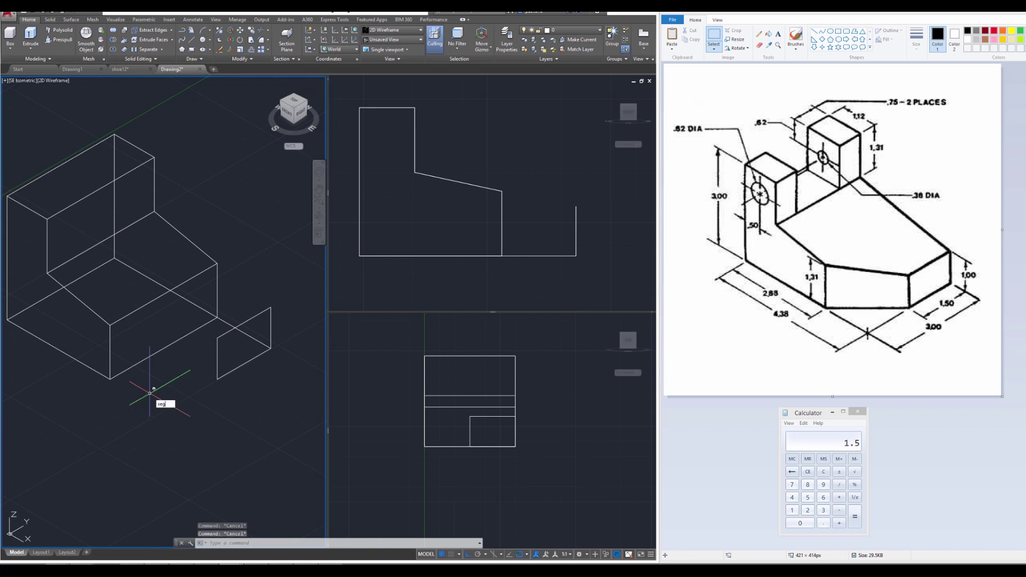
key("Return")
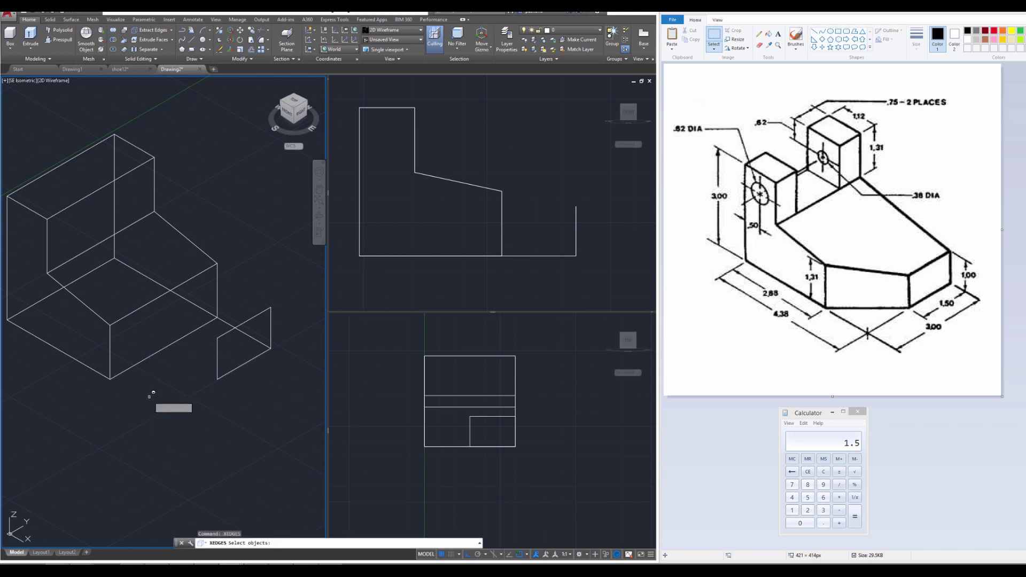
left_click(124, 370)
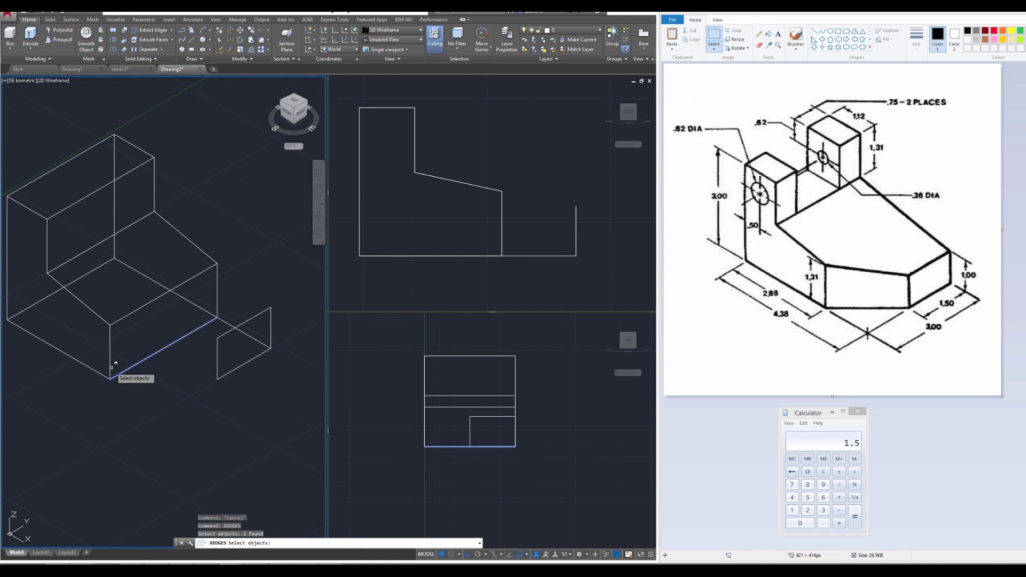
left_click(111, 368)
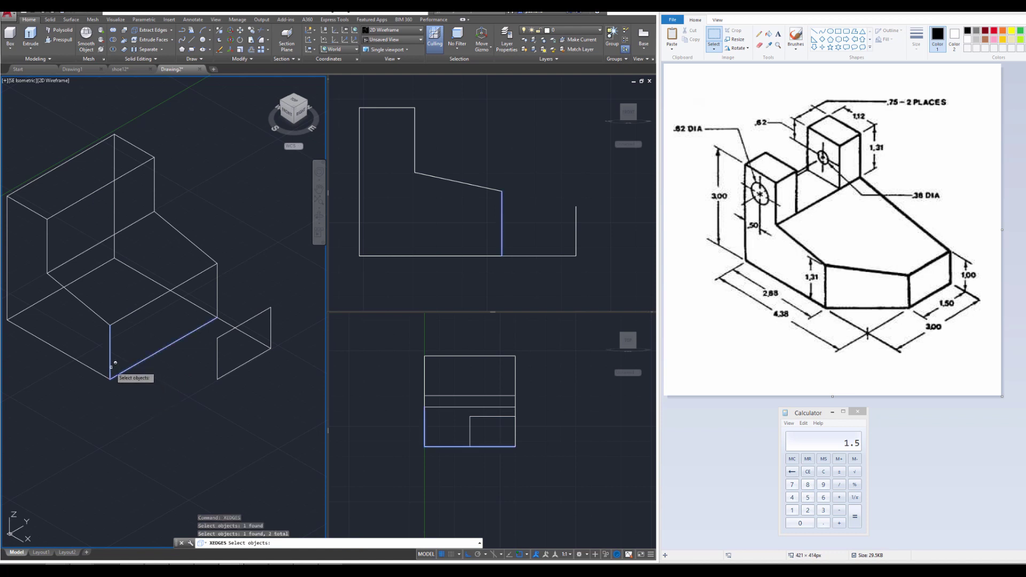
left_click(135, 310)
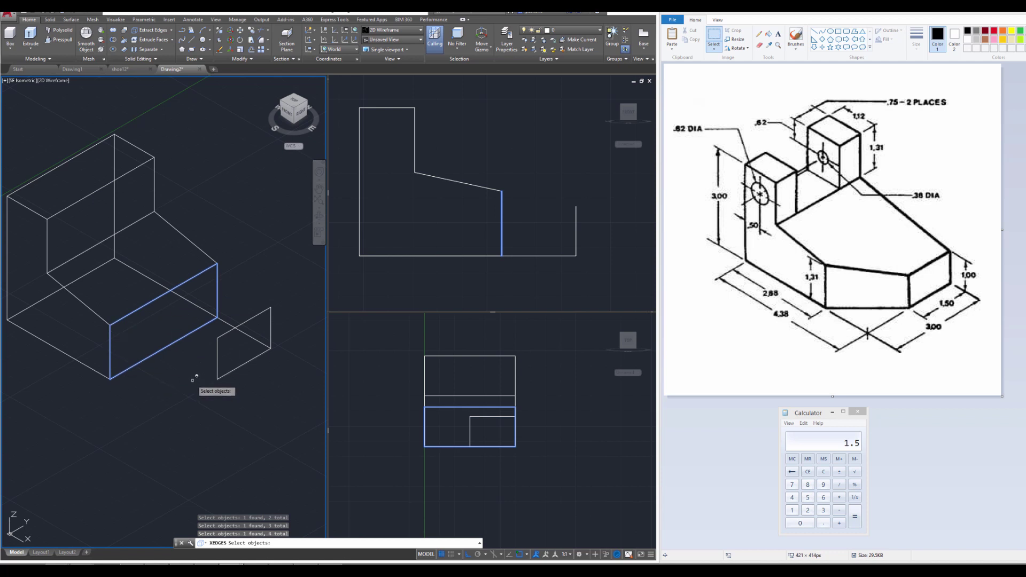
key("Return")
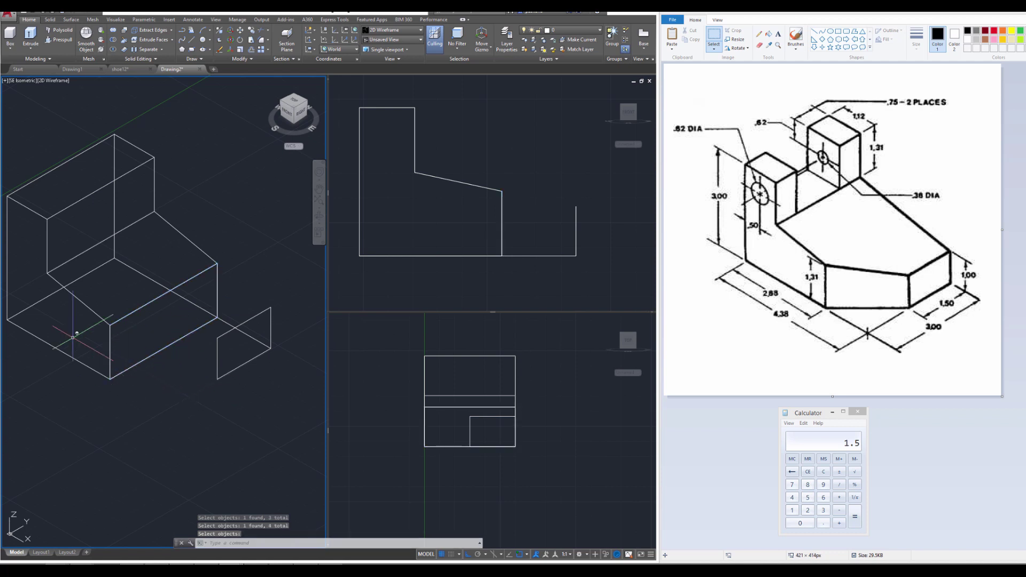
key("Escape")
key("Escape")
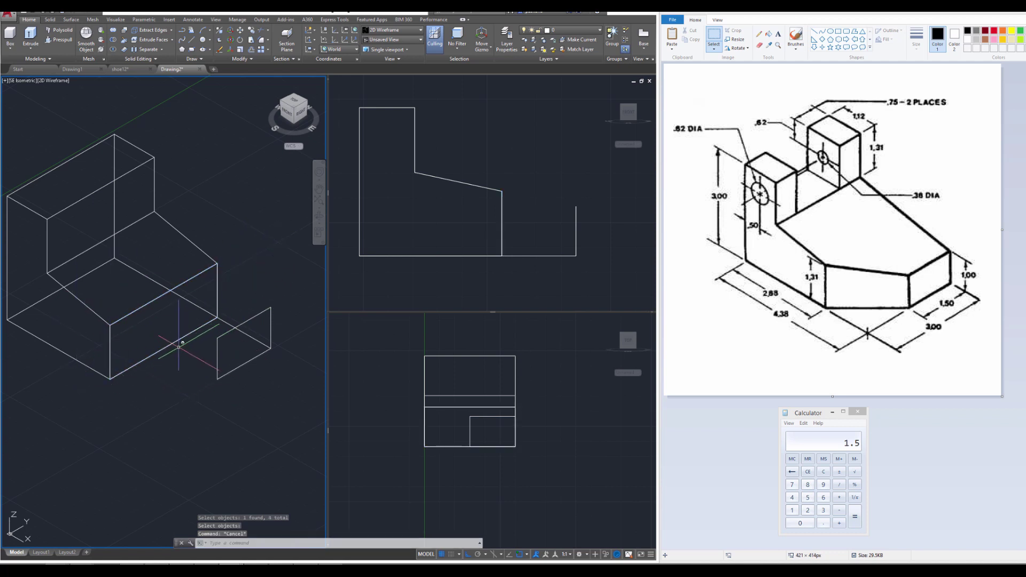
Create a new layer named iso1 and set its color to magenta
left_click(205, 237)
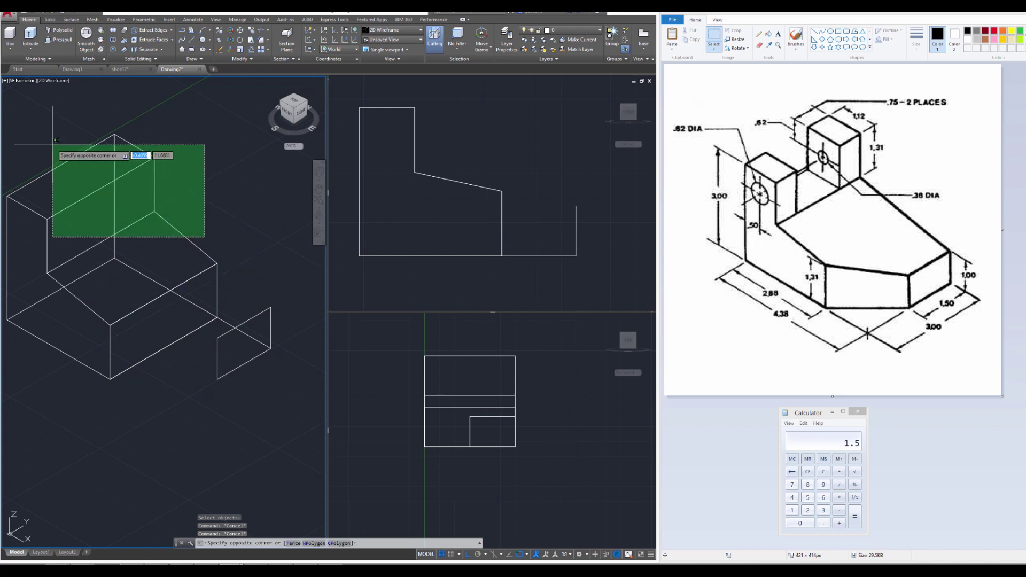
key("Escape")
left_click(506, 42)
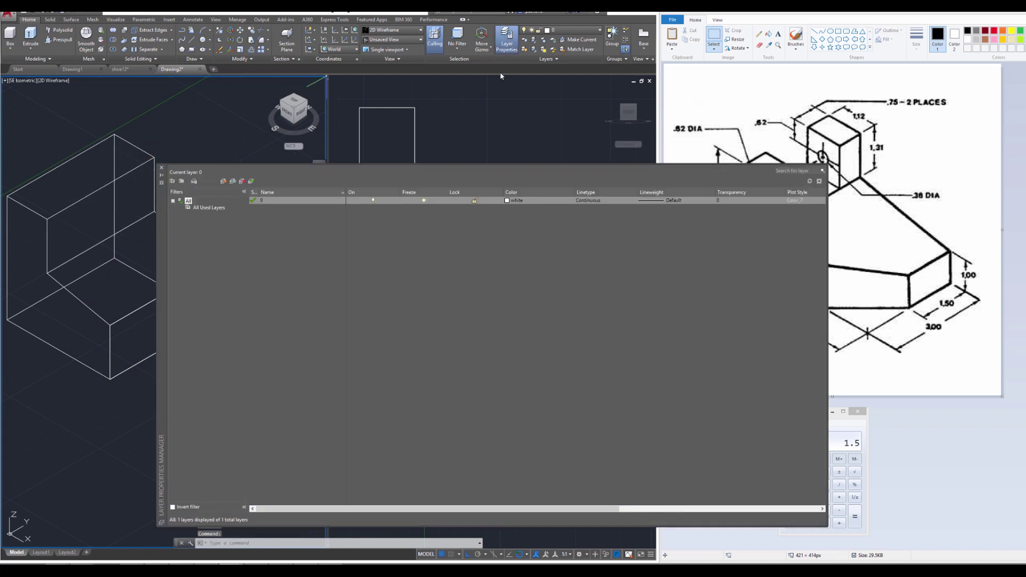
right_click(292, 229)
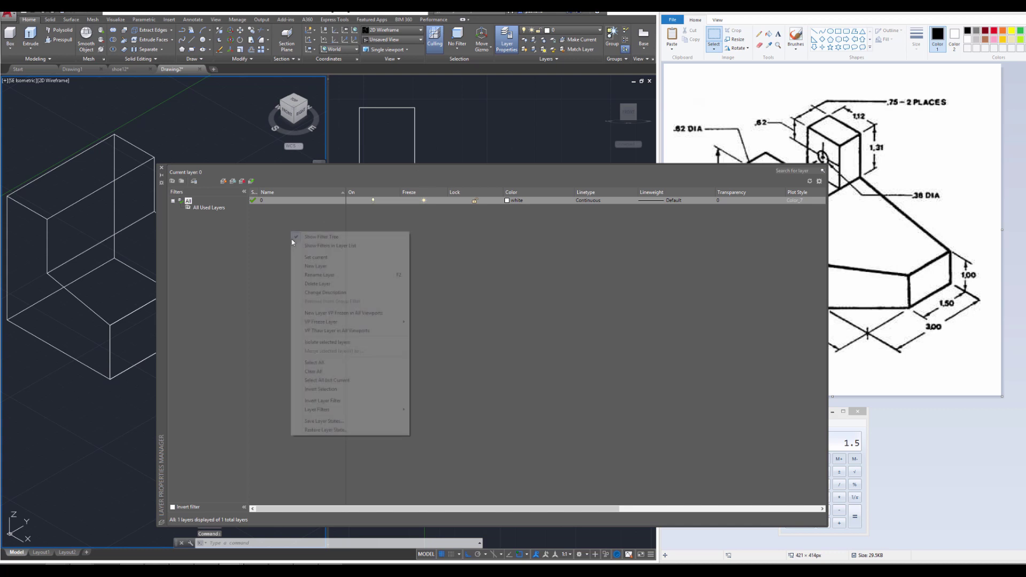
left_click(326, 267)
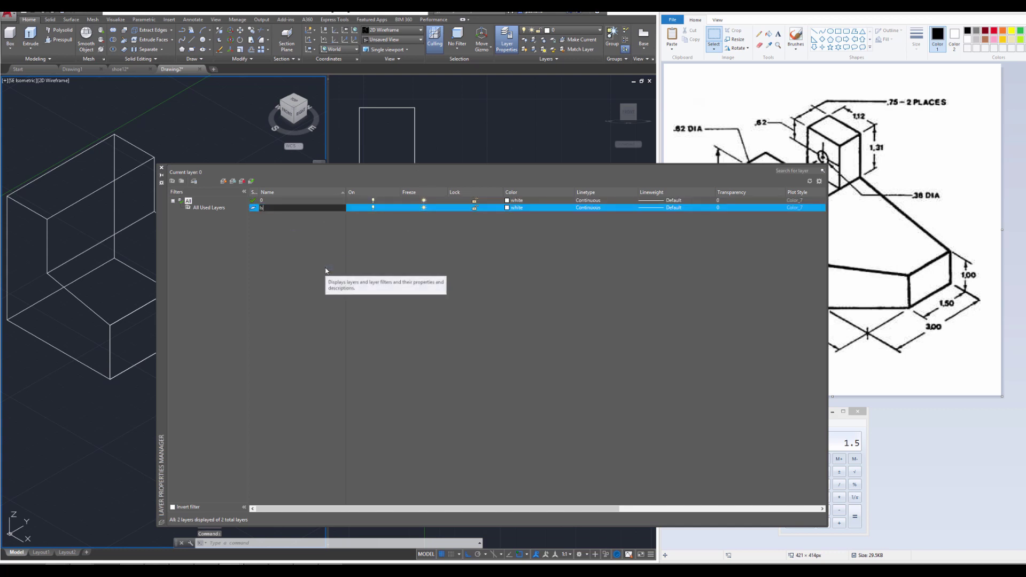
key("Return")
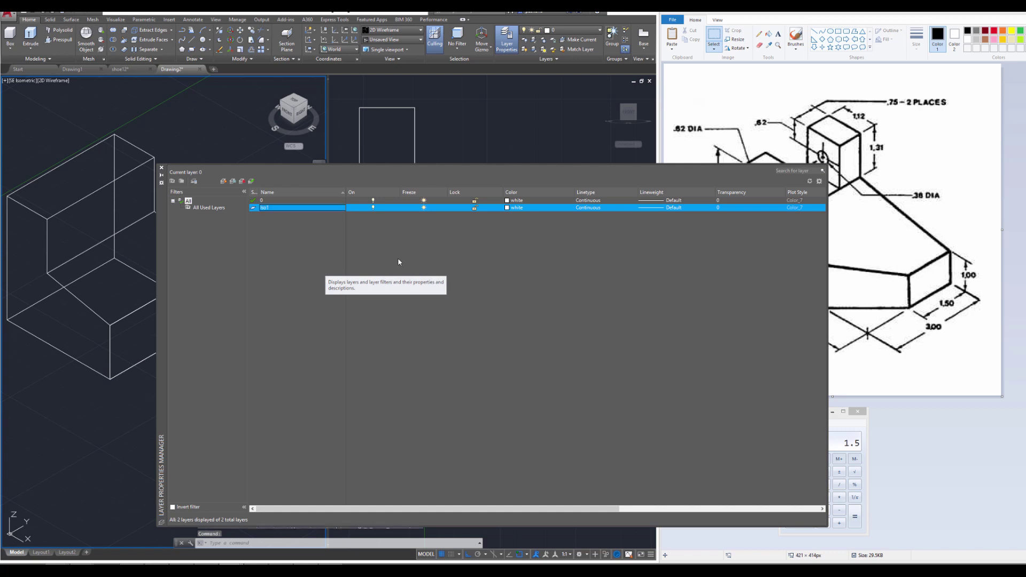
left_click(507, 208)
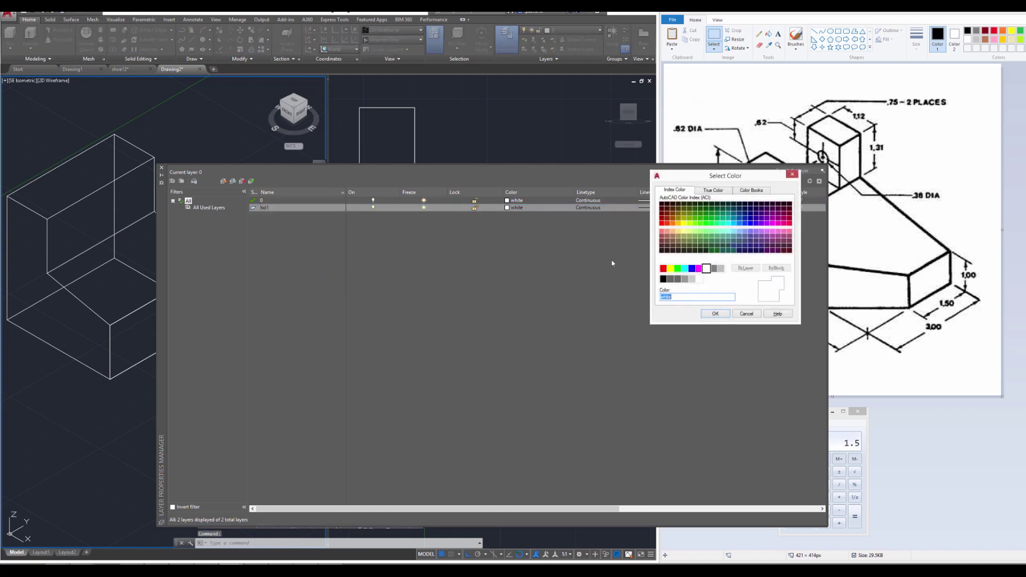
left_click(699, 269)
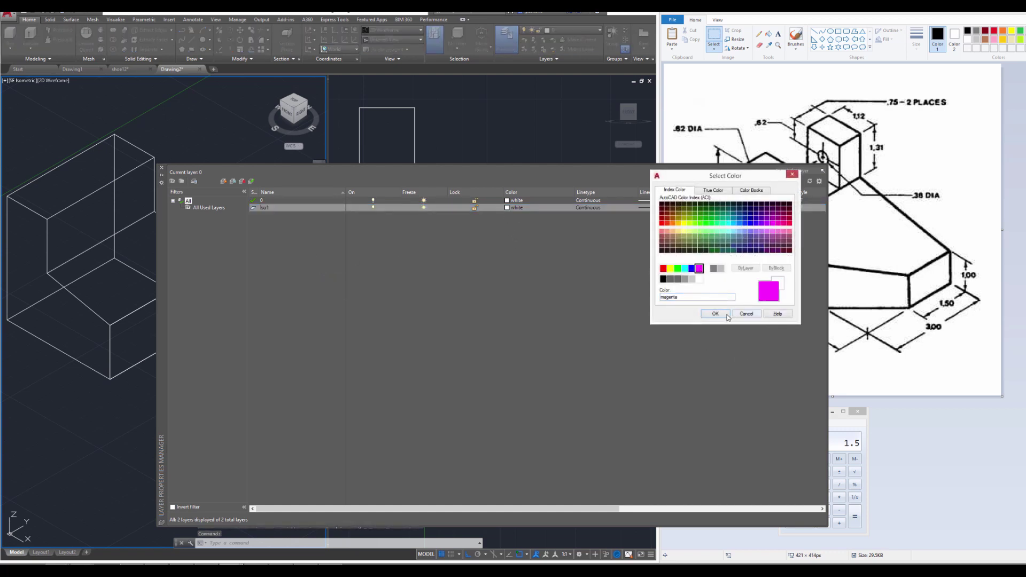
left_click(716, 314)
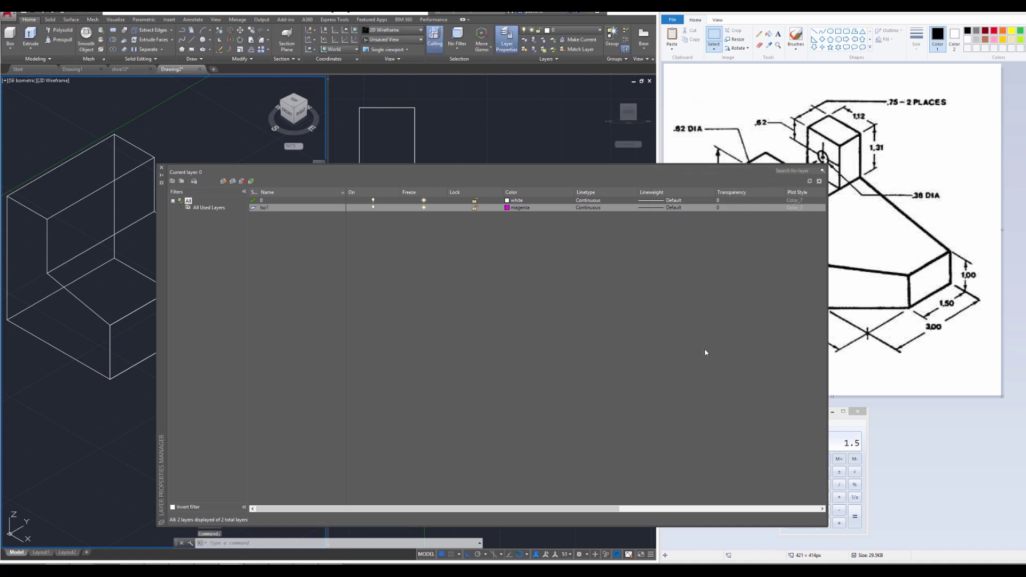
left_click(162, 169)
Move the extruded main-body solid to the magenta iso1 layer
left_click(199, 197)
left_click(115, 133)
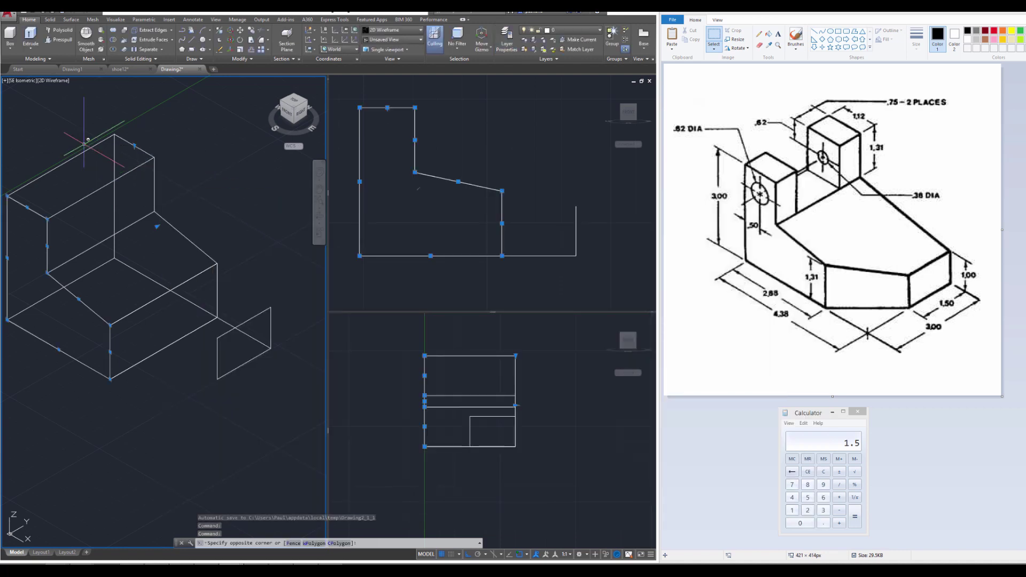
key("Escape")
key("Escape")
left_click(177, 176)
left_click(67, 123)
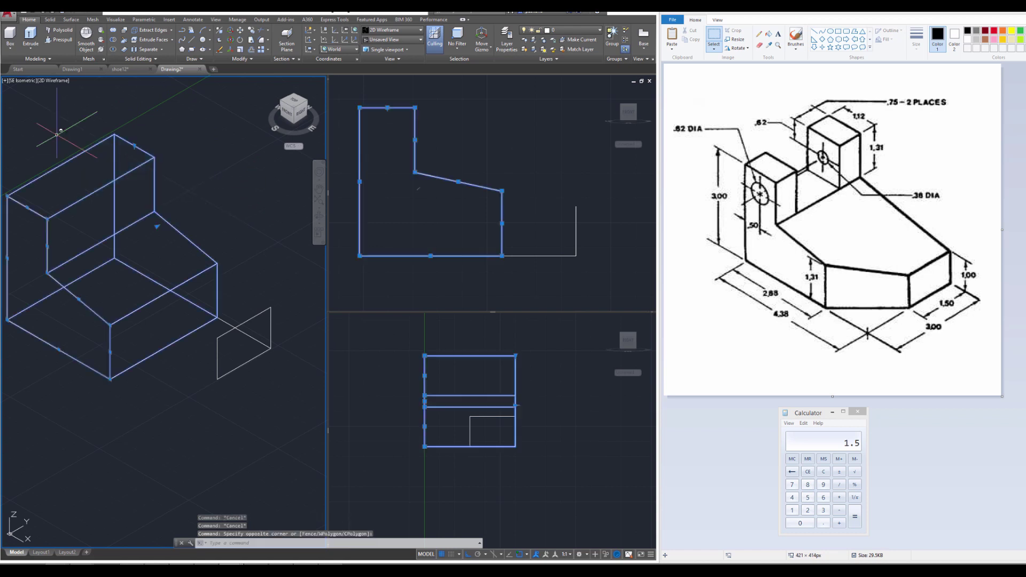
left_click(585, 30)
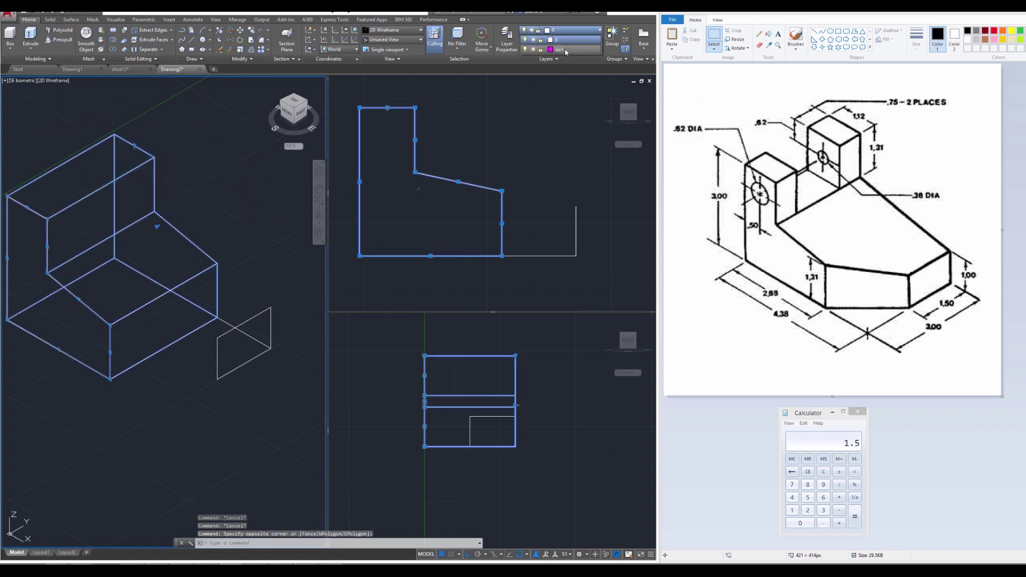
left_click(564, 50)
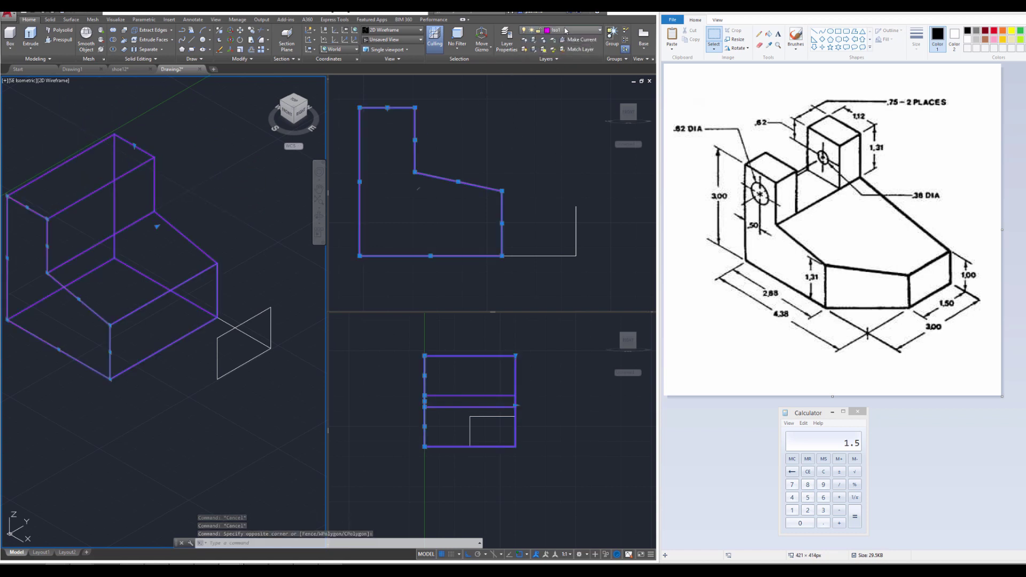
Turn off the iso1 layer so only the extracted edges and the front-end construction geometry are displayed
left_click(534, 30)
left_click(526, 50)
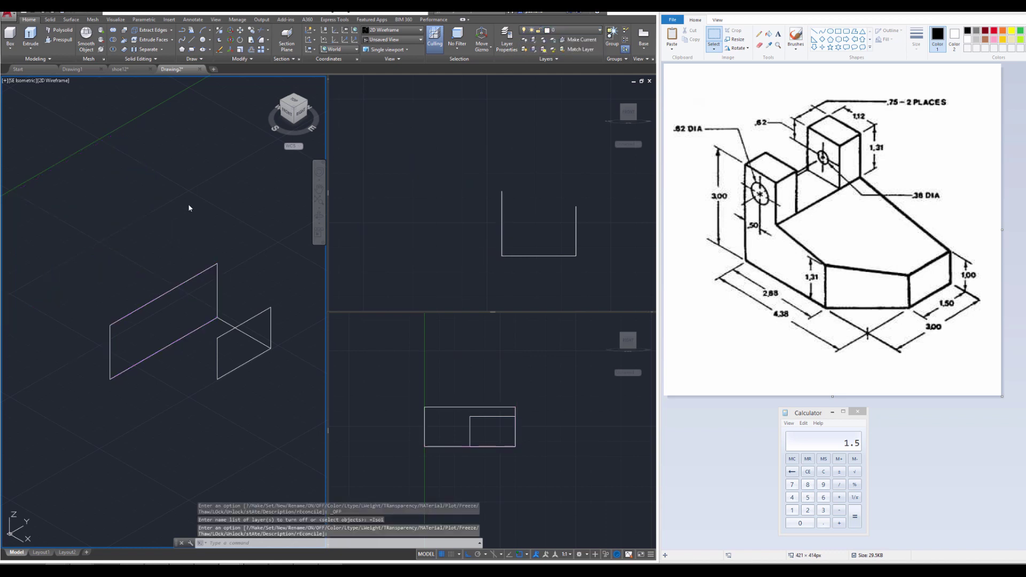
key("Escape")
key("Escape")
key("Escape")
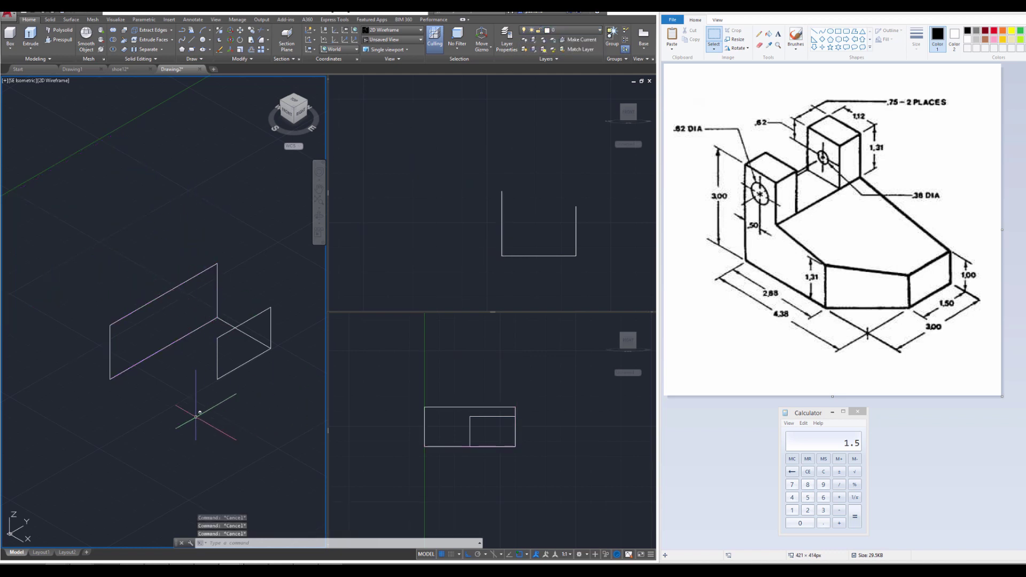
Delete the 1.5 construction line connecting the extracted face edges to the smaller rectangle
key("Escape")
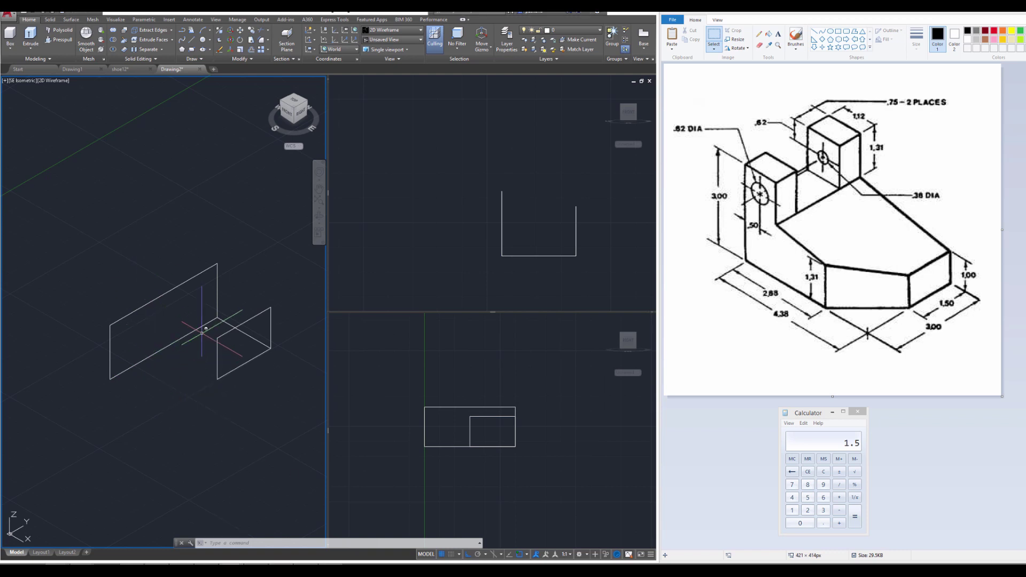
left_click(220, 319)
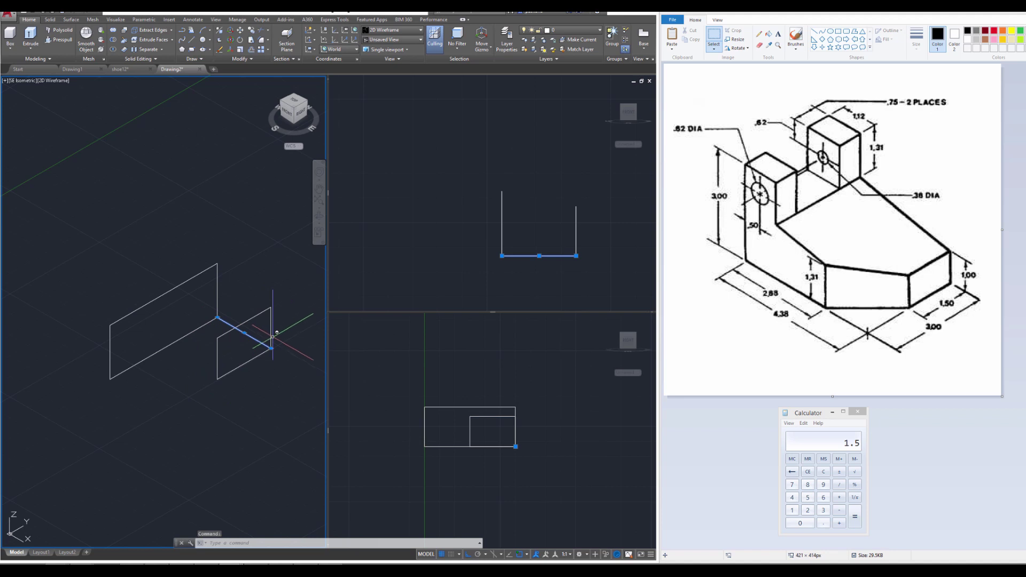
key("Delete")
Join the four extracted edges of the larger rectangle into a single object
middle_click_drag(177, 416, 196, 415, "shift")
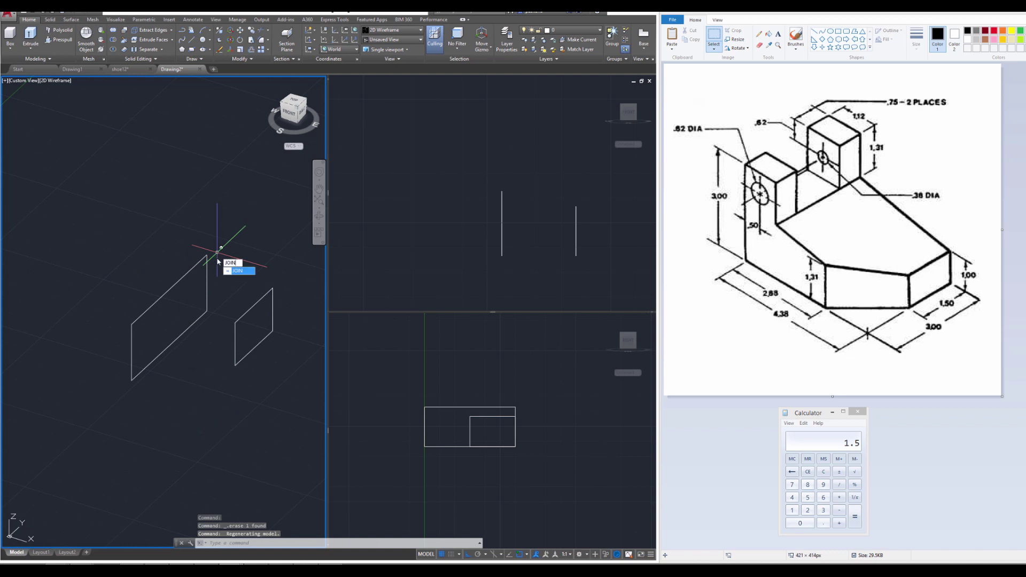
key("Return")
left_click(223, 225)
left_click(56, 476)
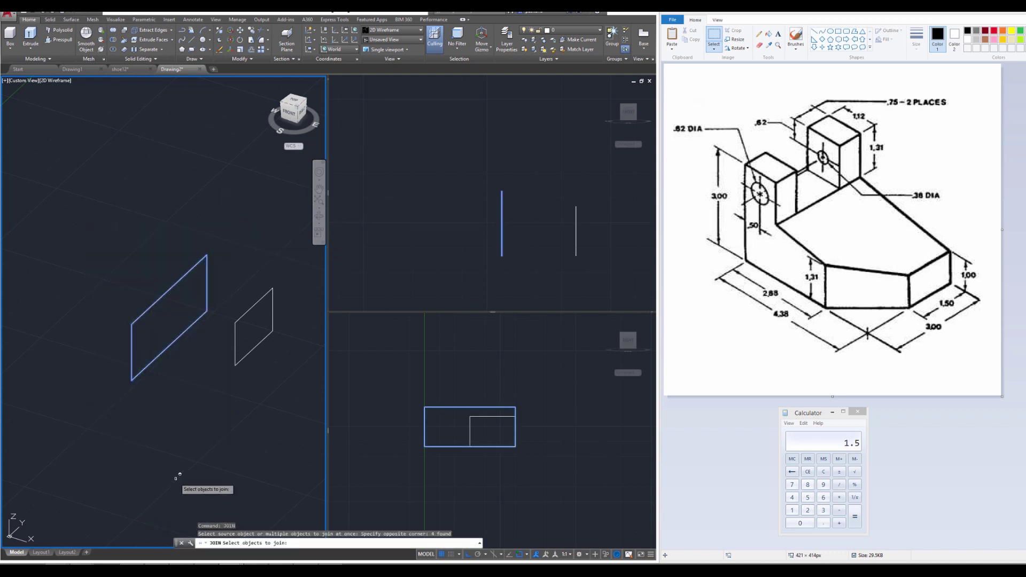
key("Return")
key("Escape")
key("Escape")
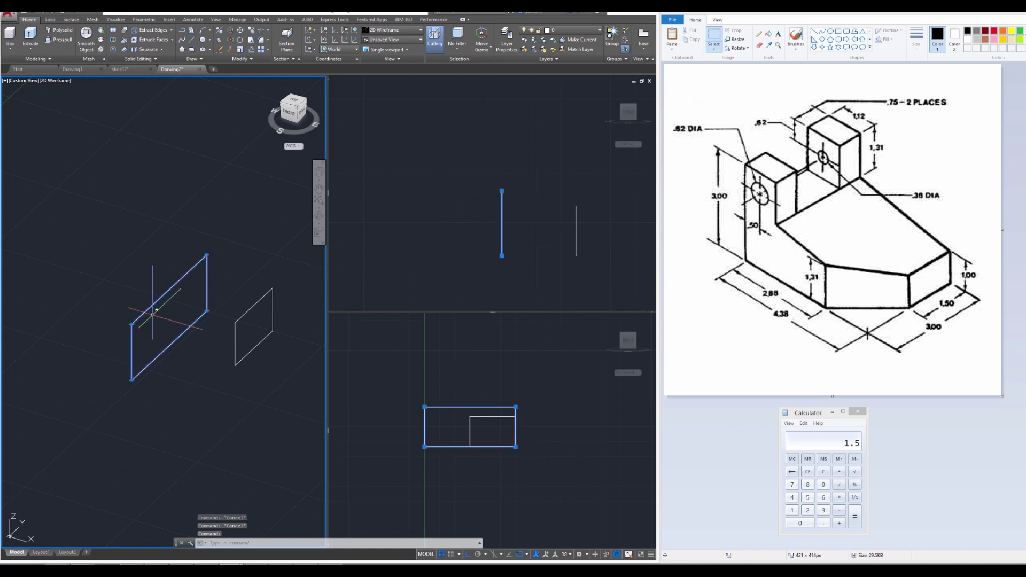
Loft a solid between the larger and smaller rectangles using the Cross sections only option
middle_click_drag(257, 241, 241, 274, "shift")
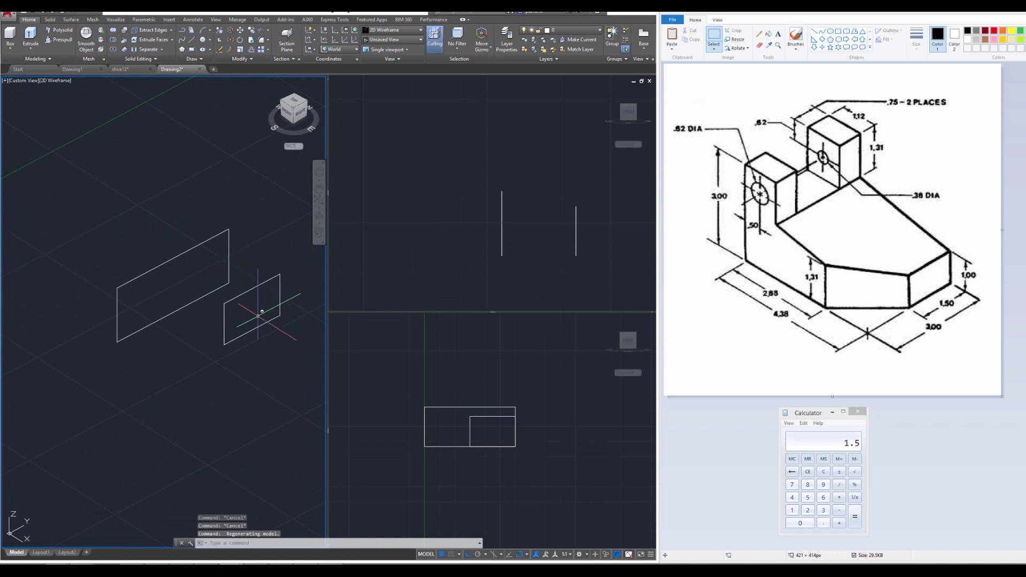
key("Escape")
key("Escape")
type("LO")
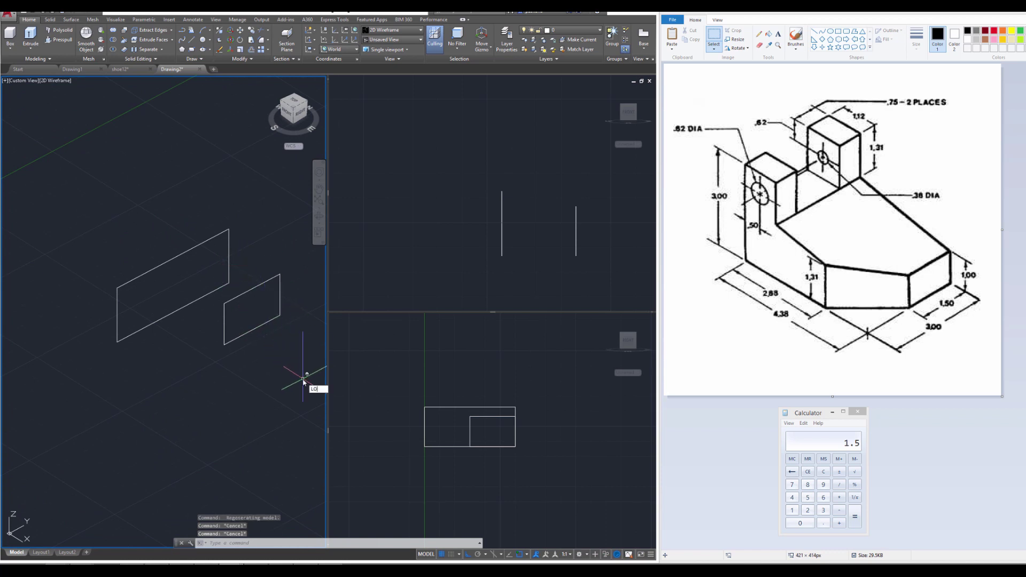
type("FT")
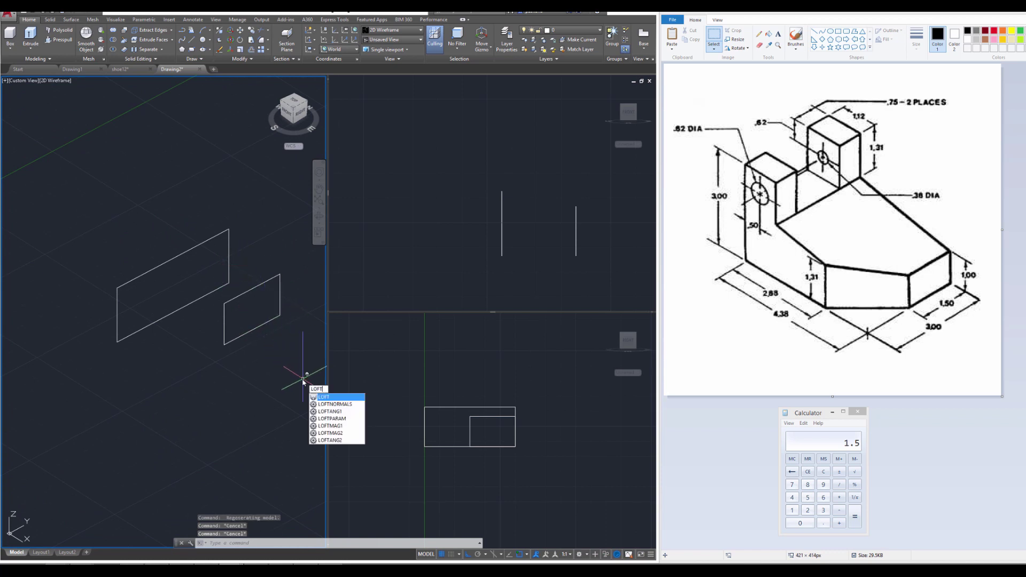
middle_click_drag(303, 380, 225, 382, "shift")
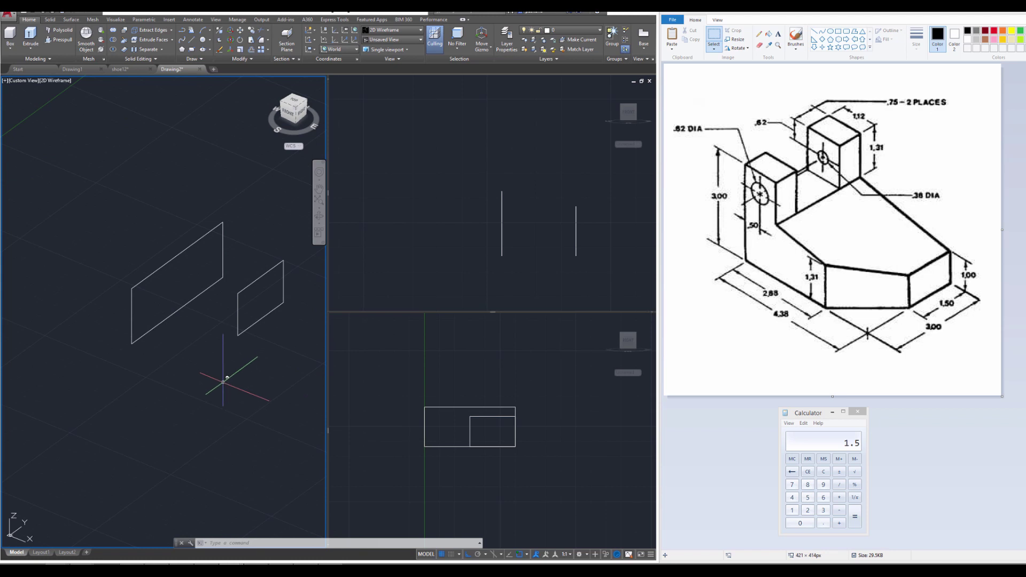
key("Return")
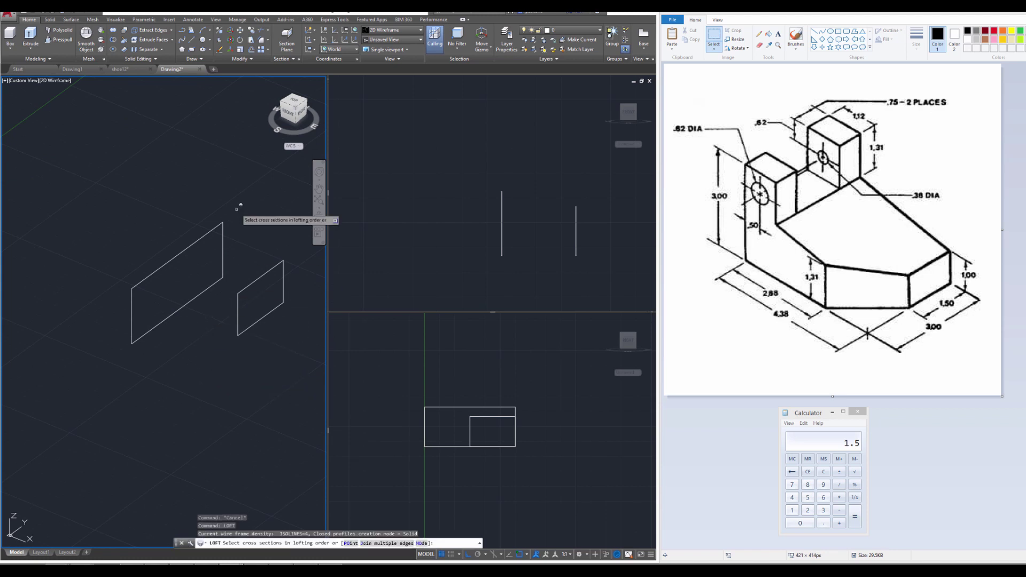
middle_click_drag(240, 202, 212, 234)
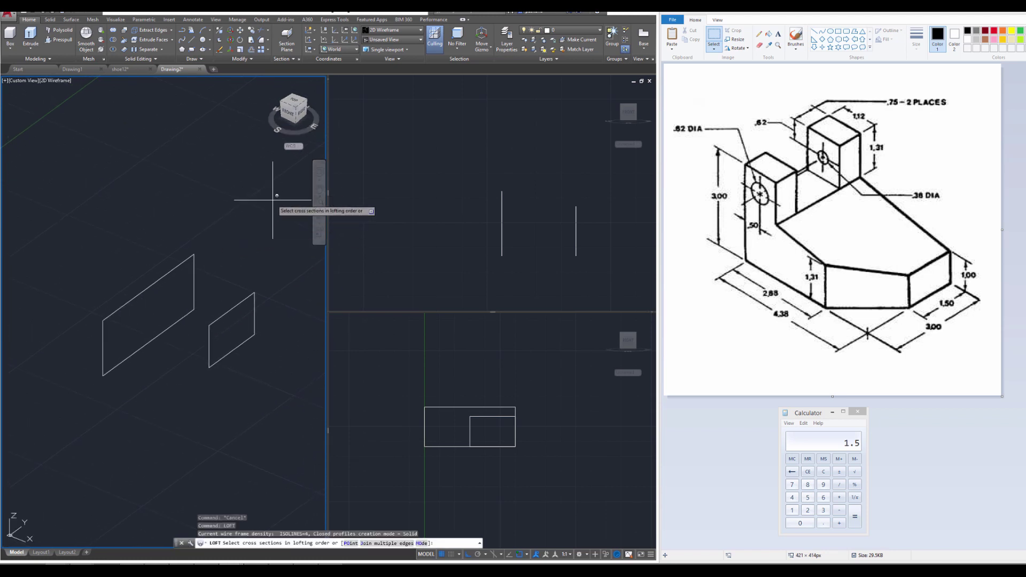
left_click(272, 201)
left_click(67, 410)
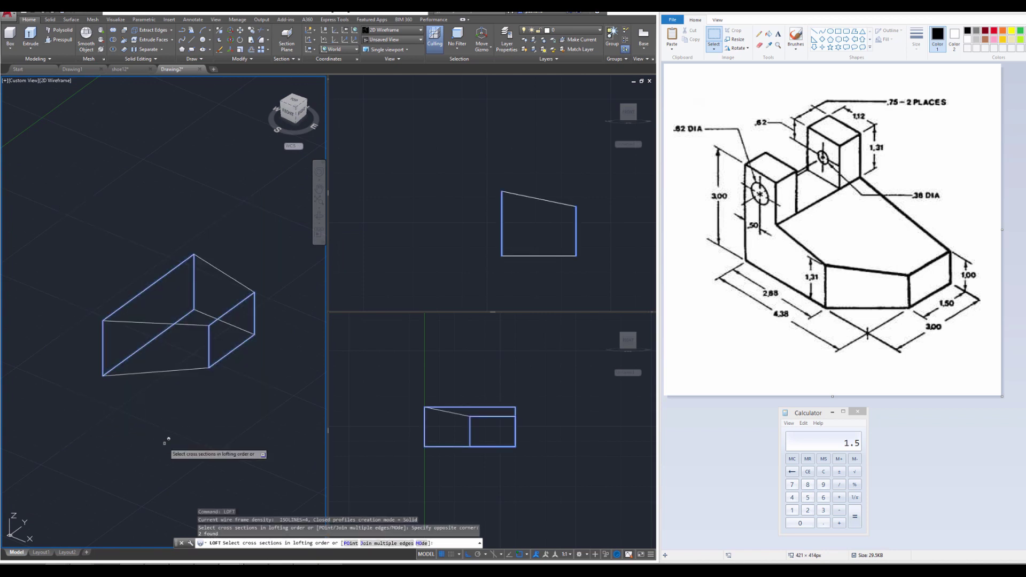
key("Return")
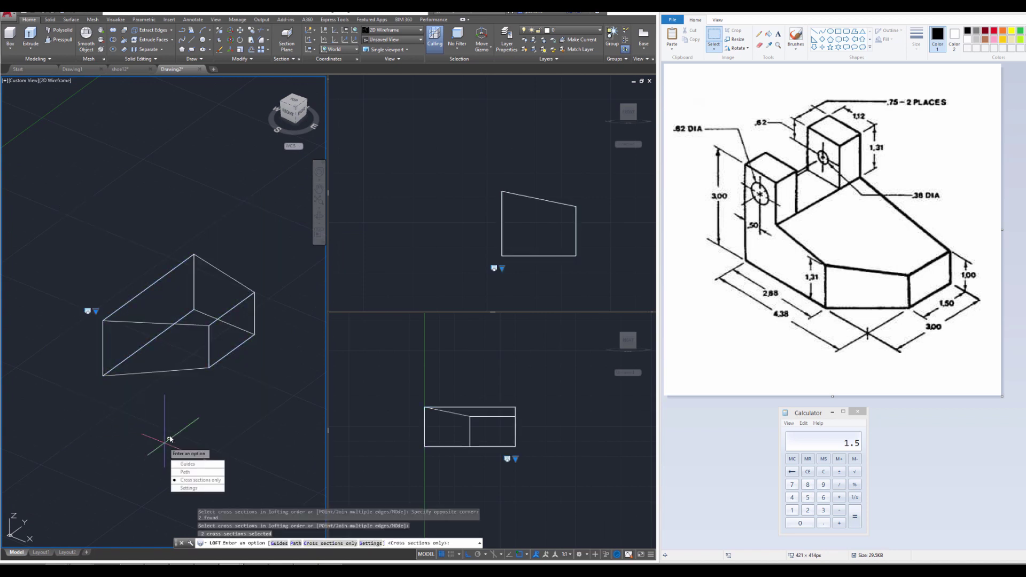
key("Return")
key("Escape")
key("Escape")
key("Escape")
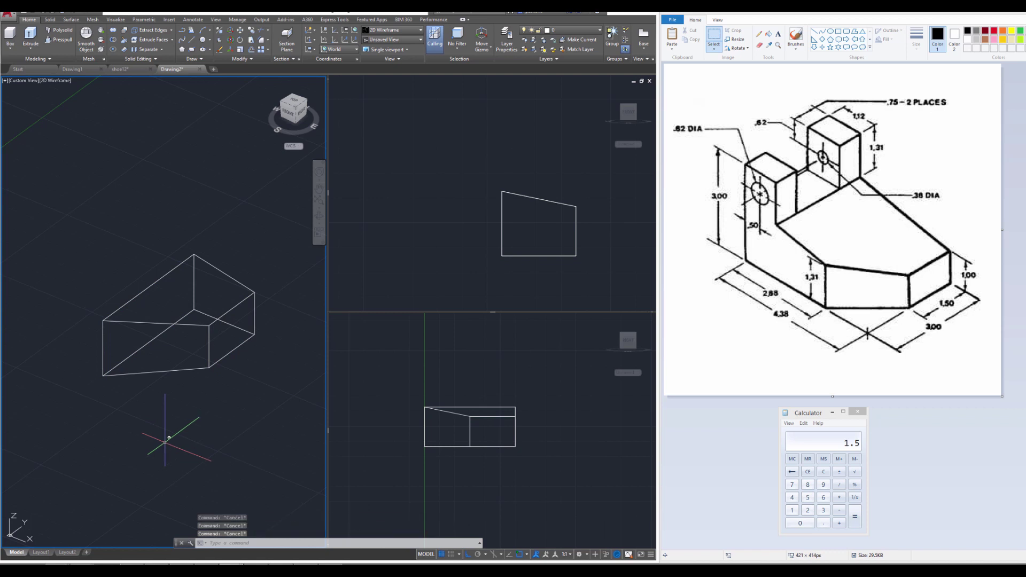
Turn the iso1 layer back on to display the main body beside the lofted front end
middle_click_drag(155, 419, 182, 365)
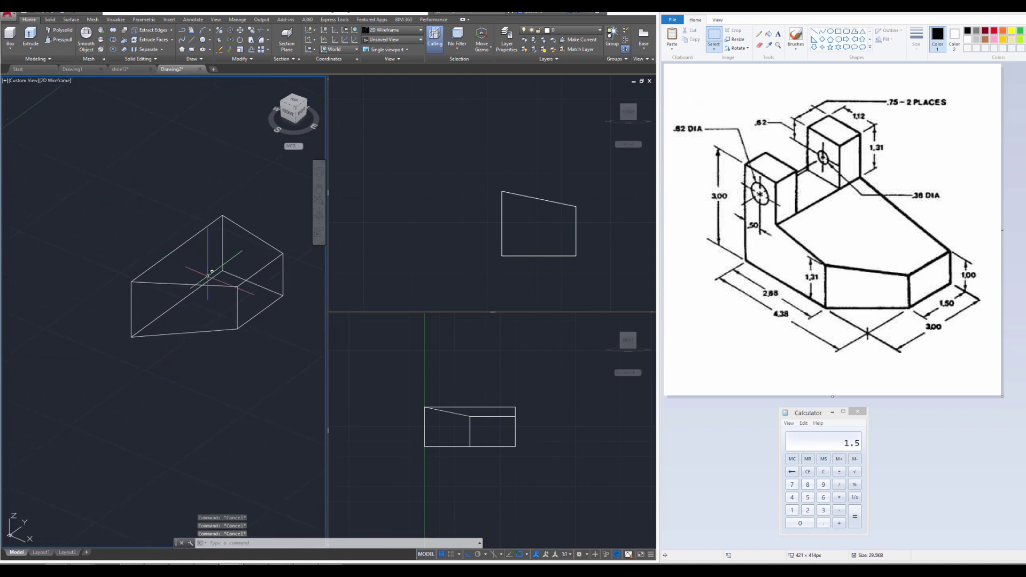
left_click(591, 30)
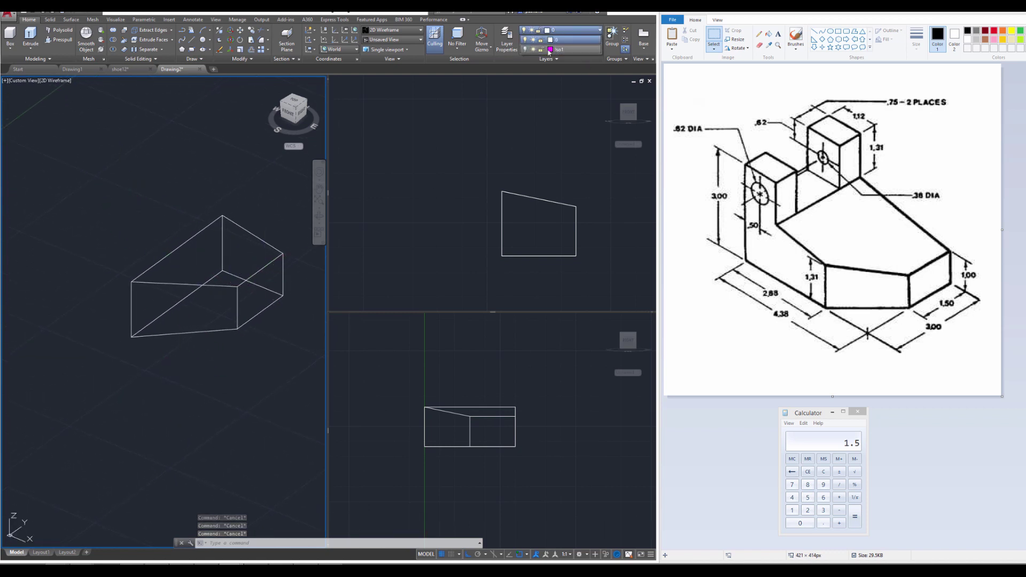
left_click(524, 49)
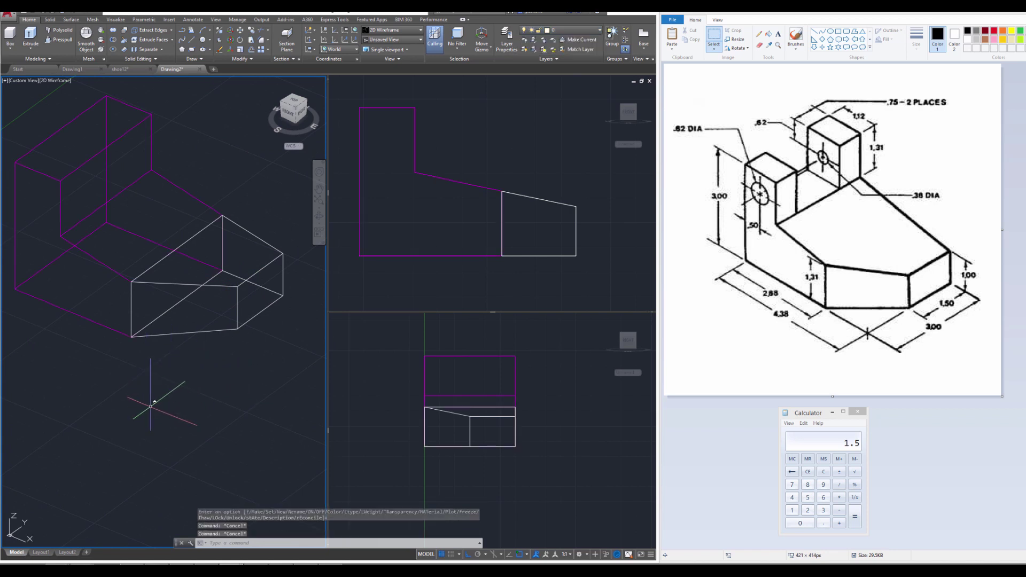
Move the lofted front-end solid to the magenta iso1 layer
mouse_move(150, 401)
middle_mouse_down("shift")
mouse_move(172, 346)
mouse_move(205, 356)
mouse_move(178, 362)
mouse_move(146, 402)
middle_mouse_up("shift")
left_click(298, 354)
left_click(274, 281)
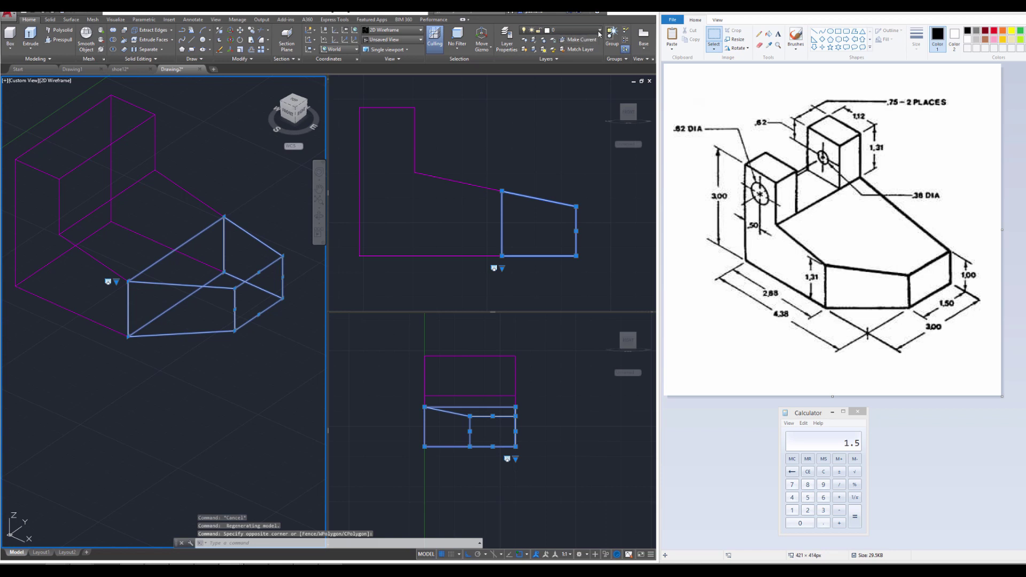
left_click(574, 30)
left_click(529, 49)
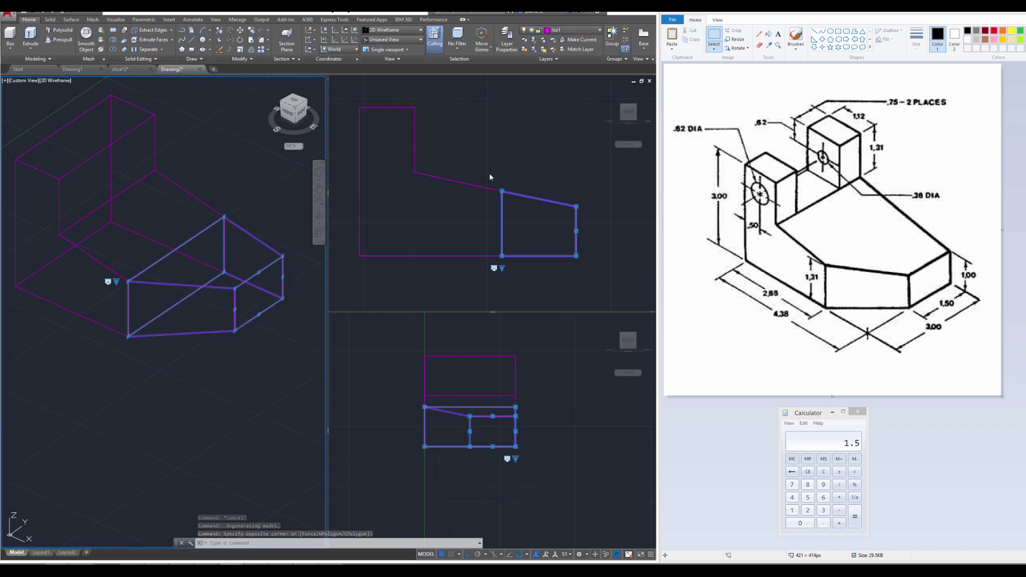
key("Escape")
key("Escape")
key("Escape")
Change the viewport showing the Right view to the Left view, with the whole model in frame
middle_click_drag(214, 217, 271, 251, "shift")
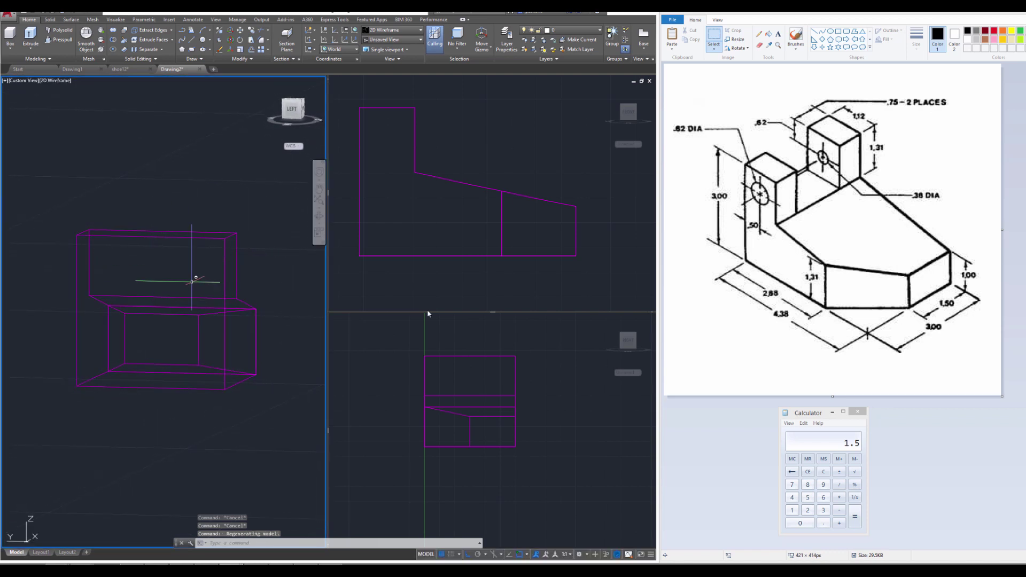
left_click(556, 367)
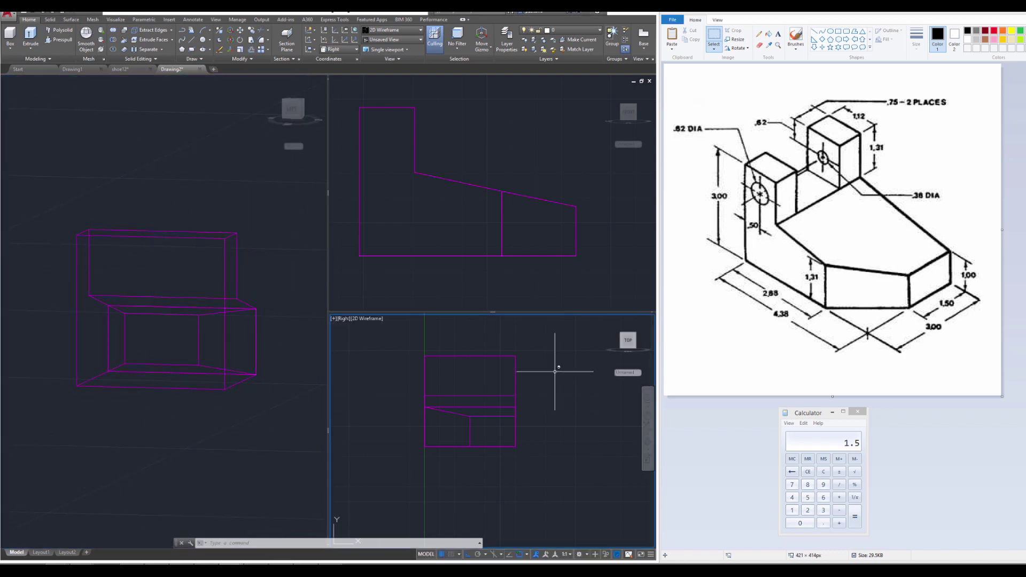
left_click(343, 320)
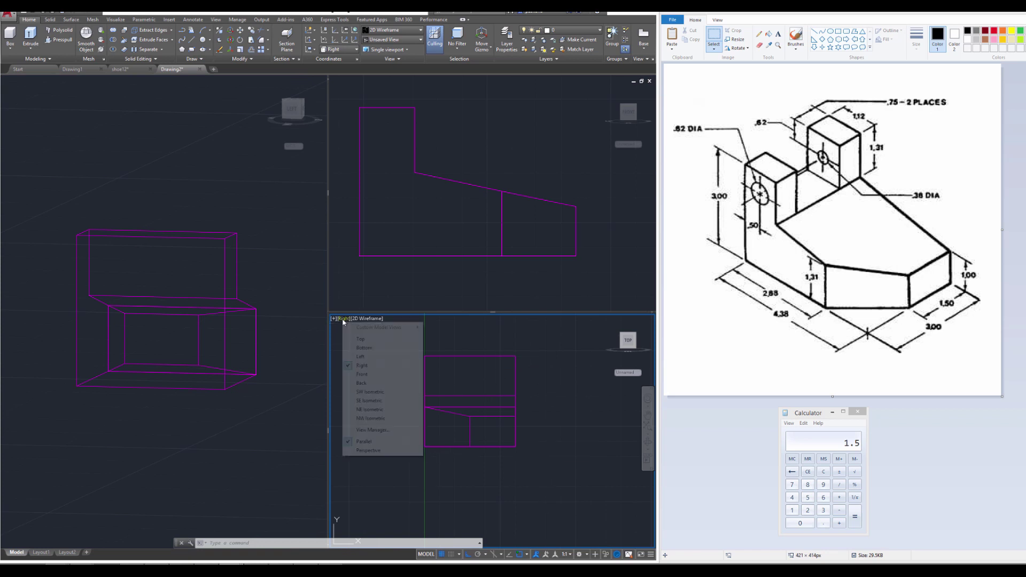
left_click(364, 358)
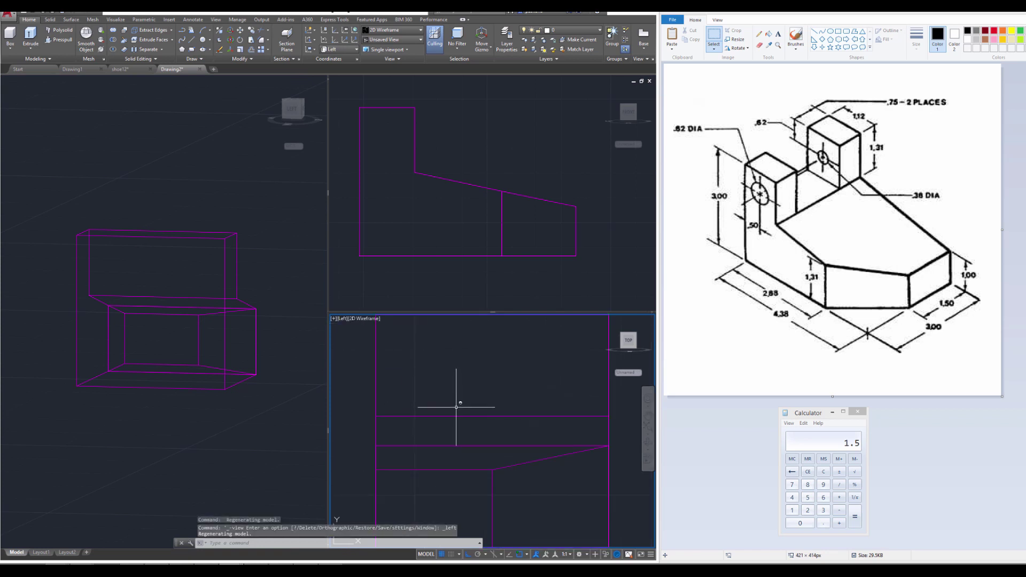
scroll(456, 406, "down", 4)
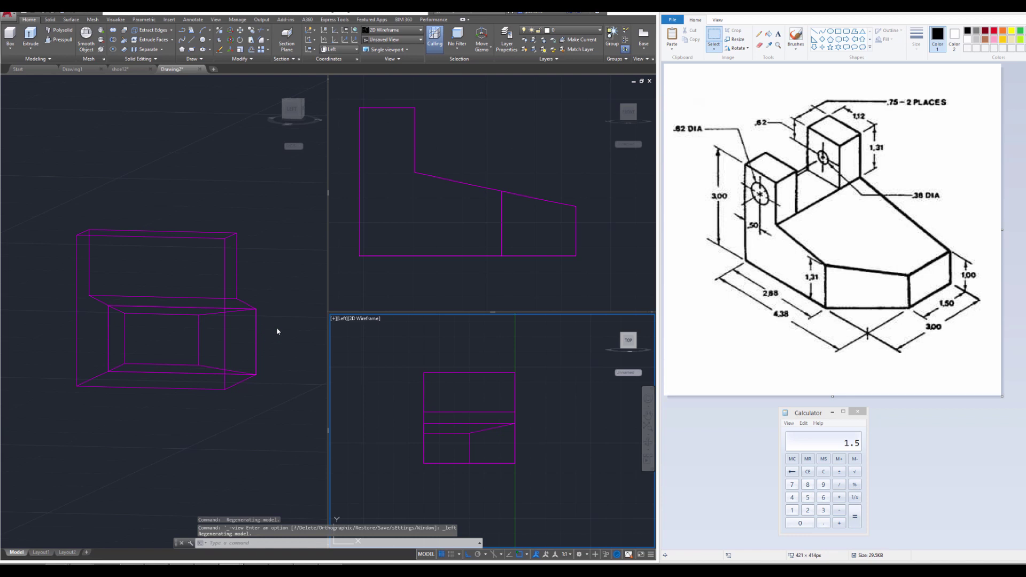
Draw a .75 line along the top edge of the body's back face, starting from its upper corner
middle_click_drag(276, 331, 243, 307, "shift")
left_click(421, 330)
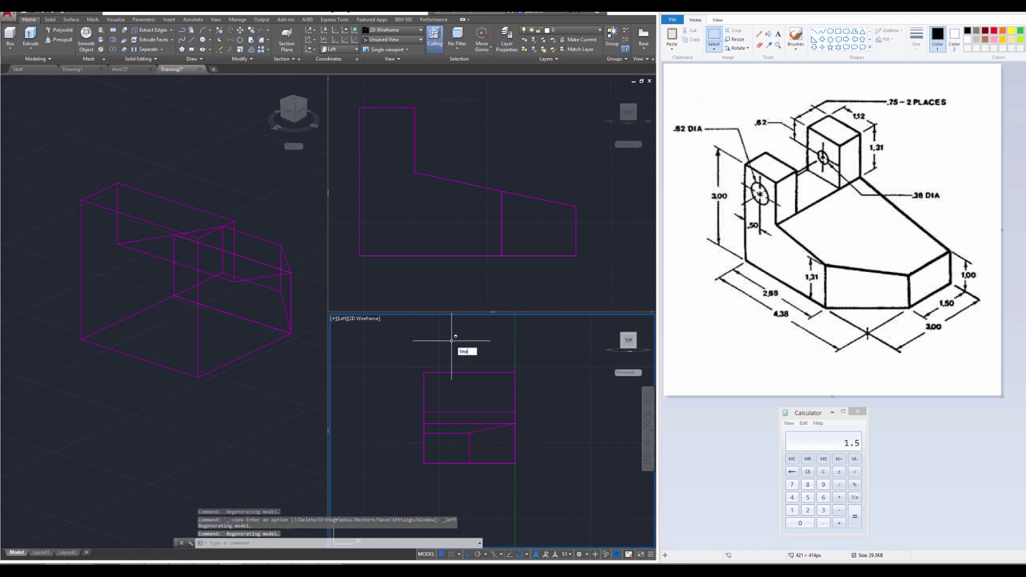
key("Return")
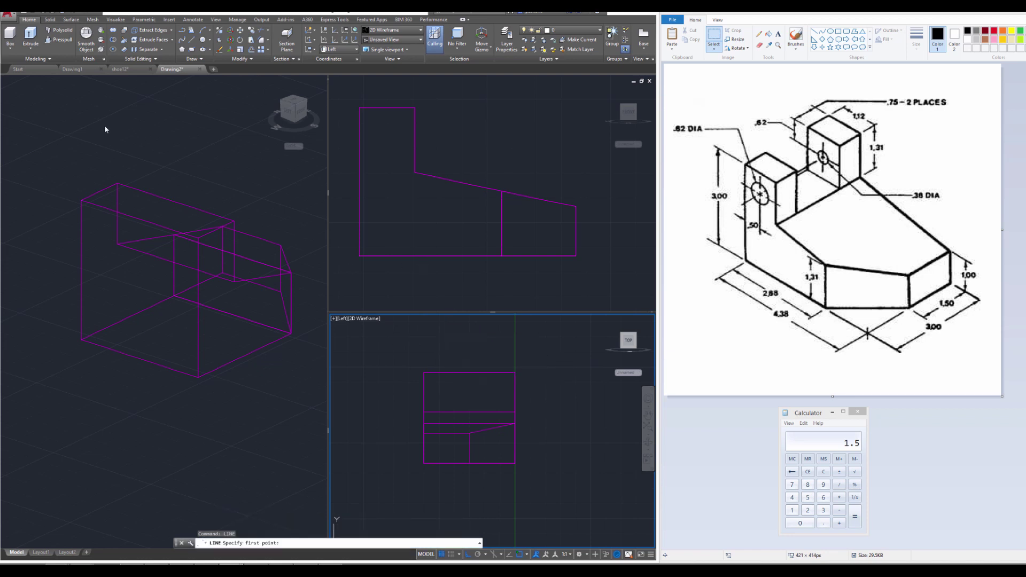
left_click(105, 126)
left_click(82, 201)
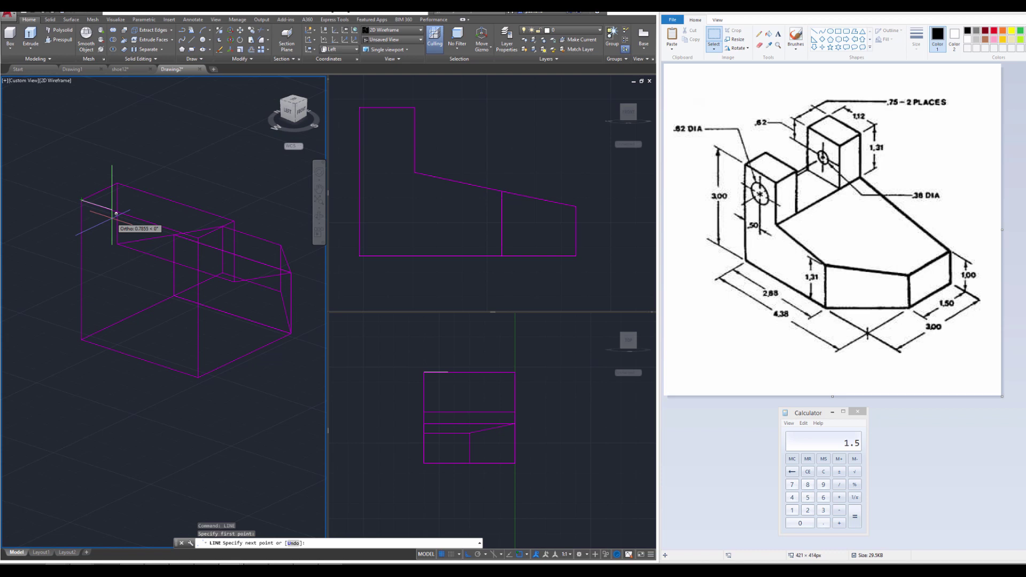
type("1")
type("75")
key("Return")
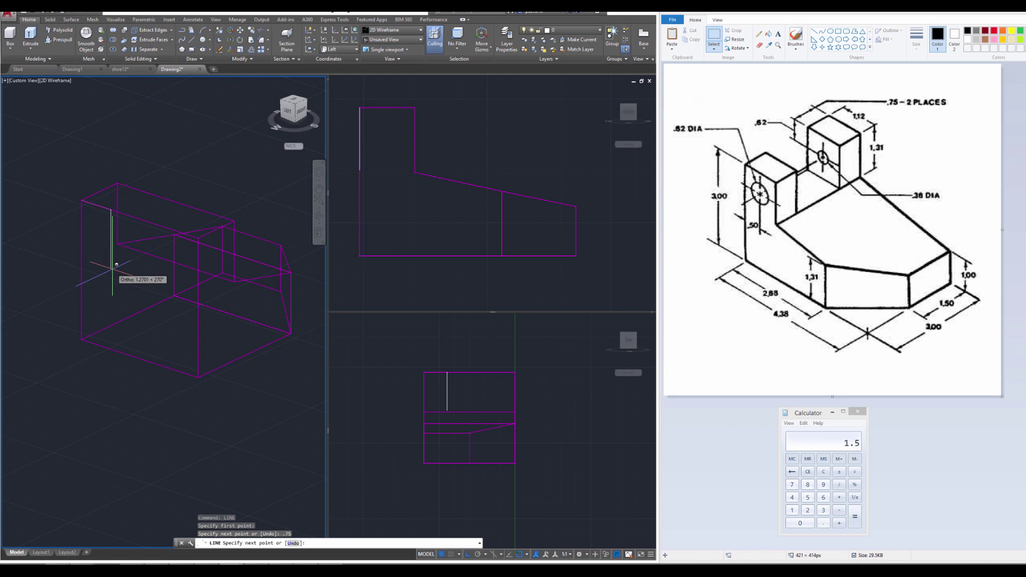
Continue the notch outline on the back face with a 1.31 line down and a 1.5 line across
type("1.31")
key("Return")
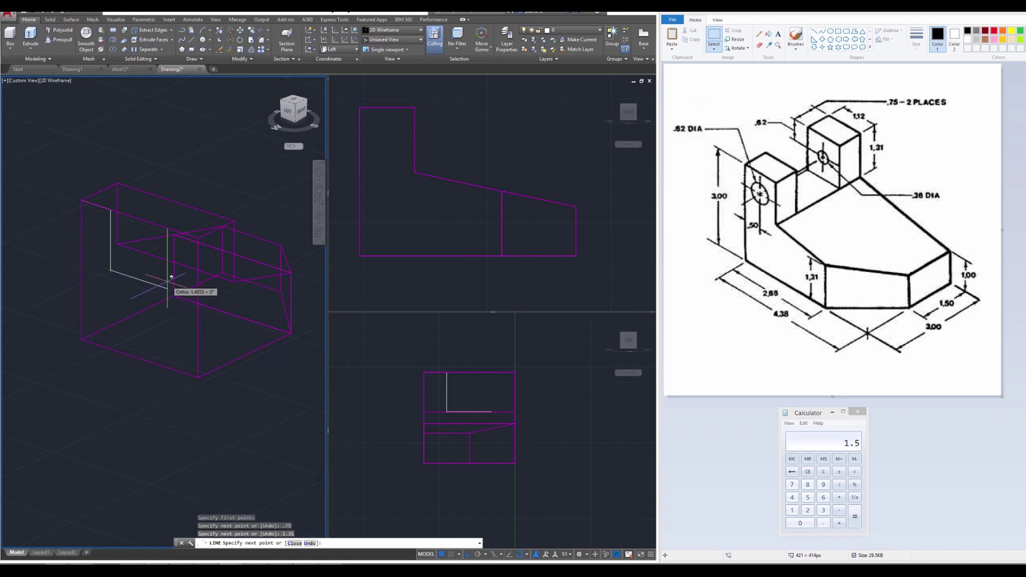
type("1")
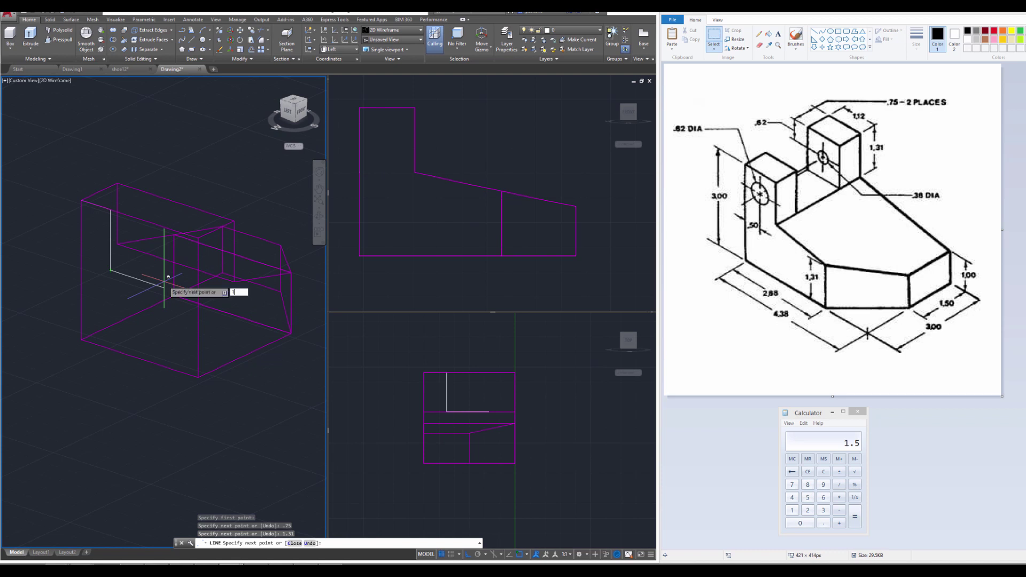
type(".5")
key("Return")
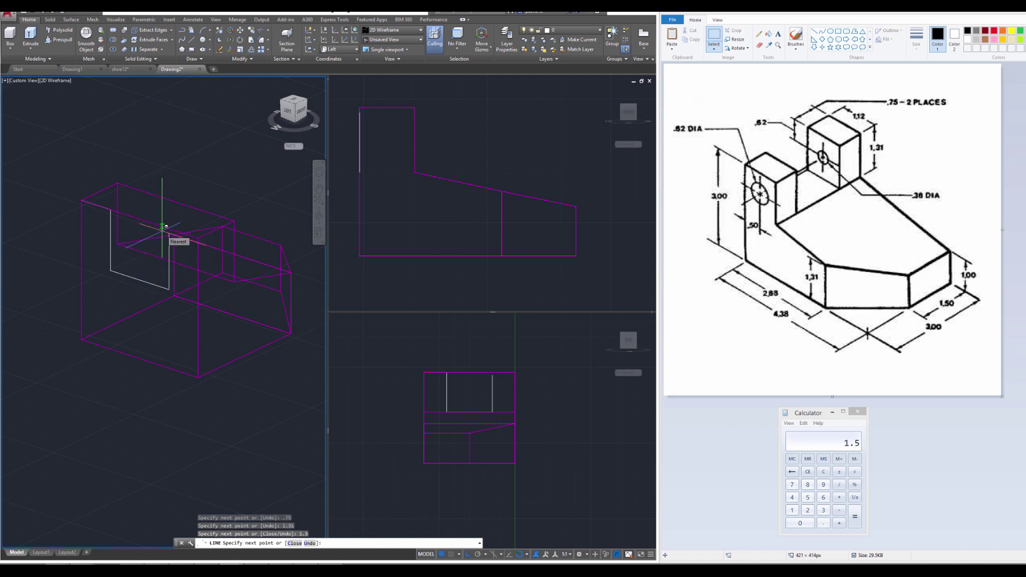
type("1.31")
key("Return")
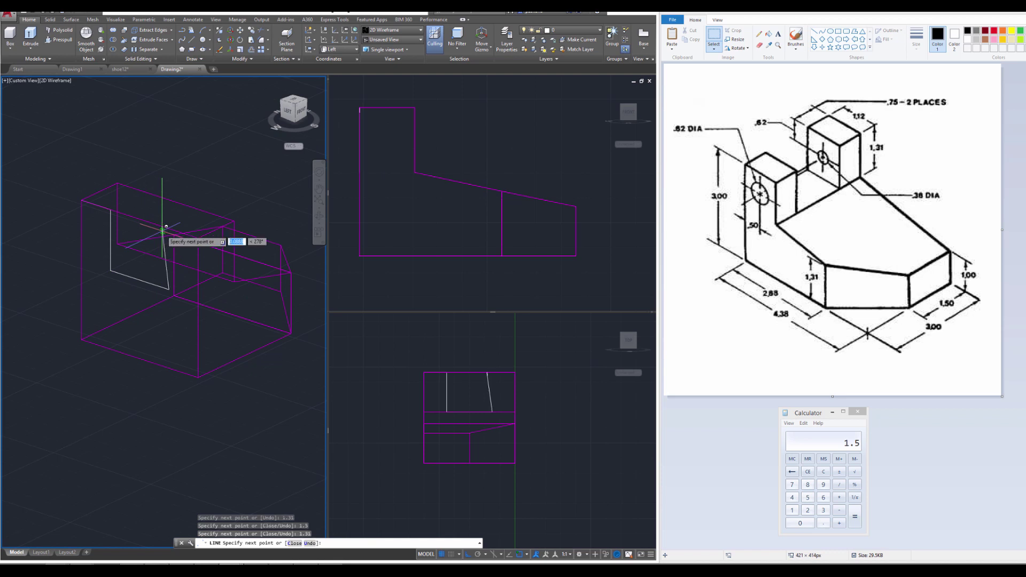
scroll(169, 231, "up", 3)
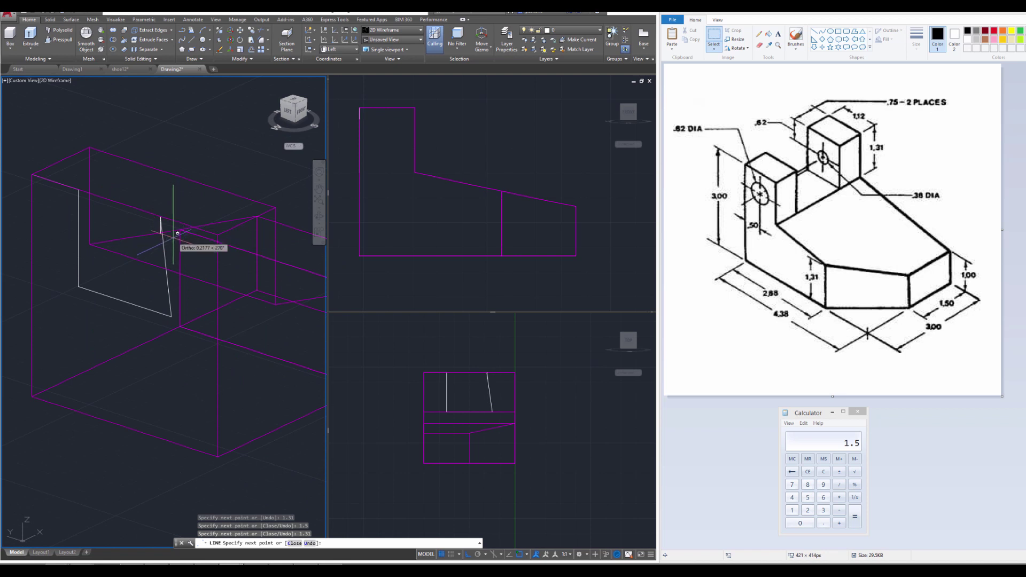
key("Escape")
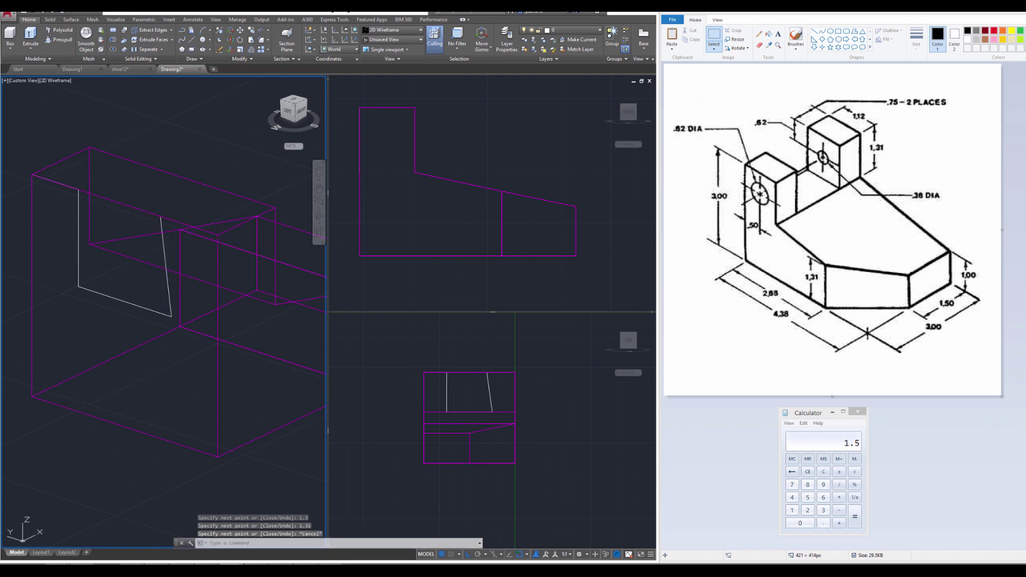
left_click(169, 285)
key("Delete")
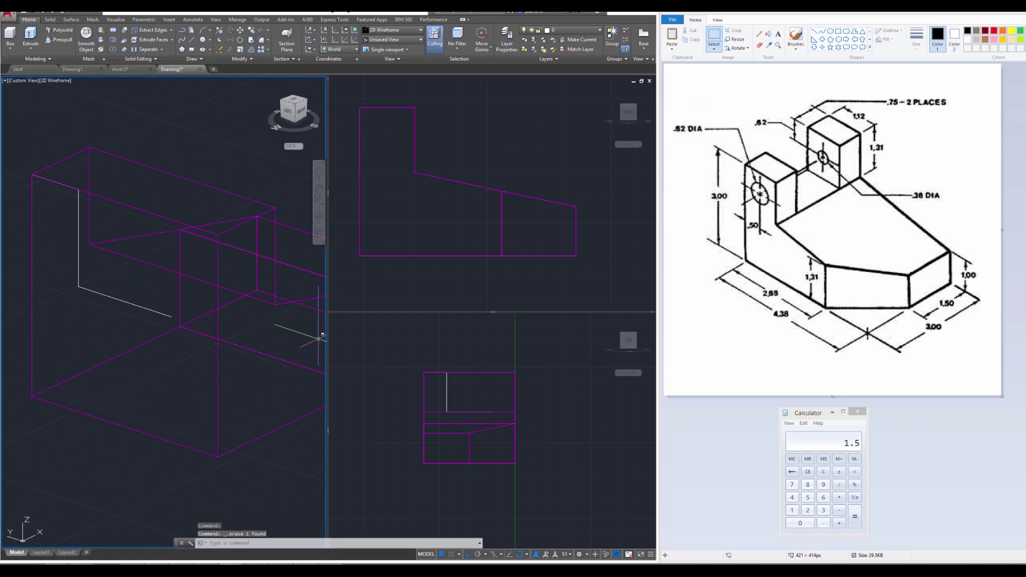
Draw a 1.31 line up from the free end of the 1.5 line and close the outline to the first vertical's top
left_click(400, 390)
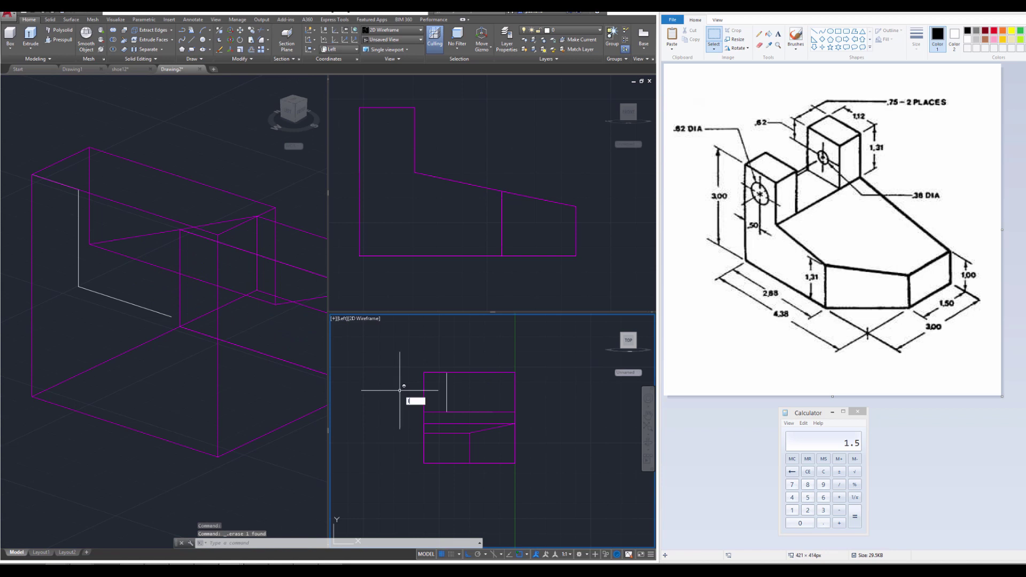
key("Return")
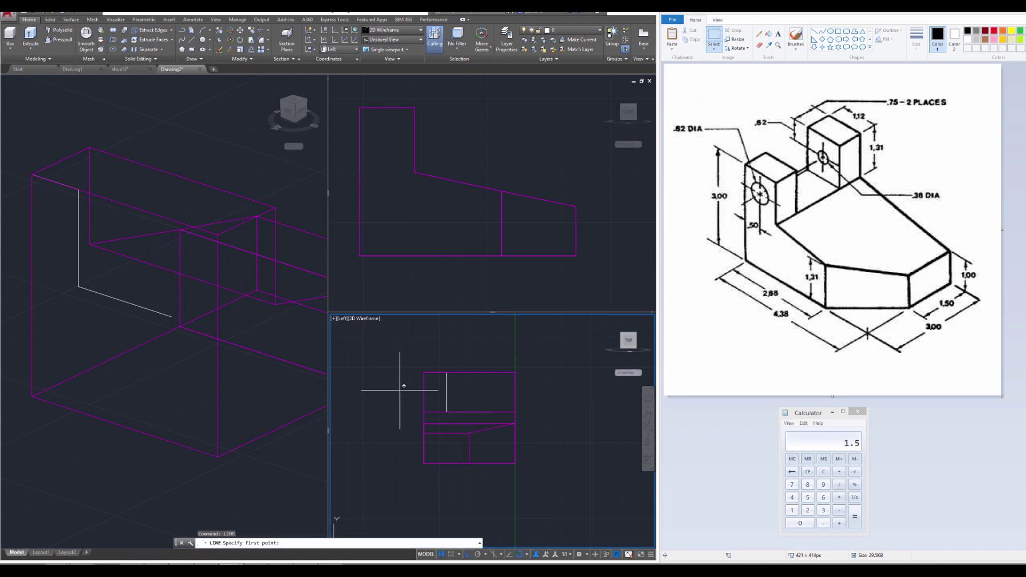
left_click(167, 374)
left_click(170, 320)
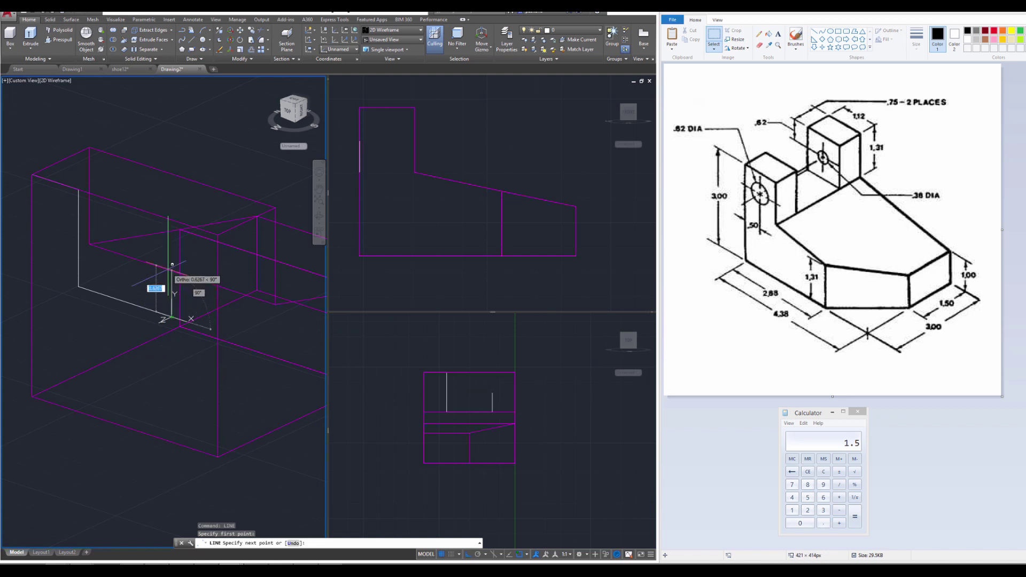
type("1.31")
key("Return")
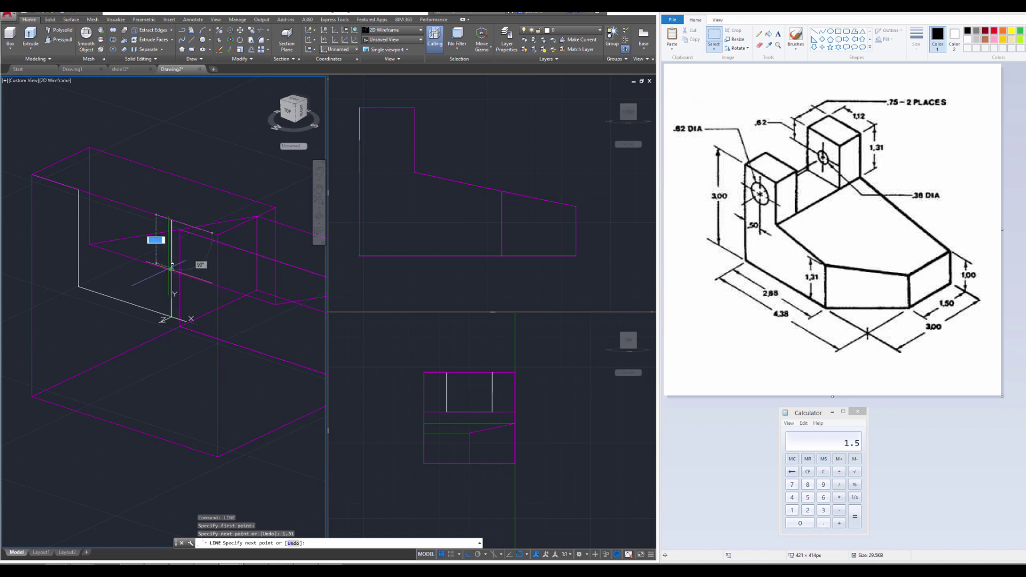
left_click(80, 187)
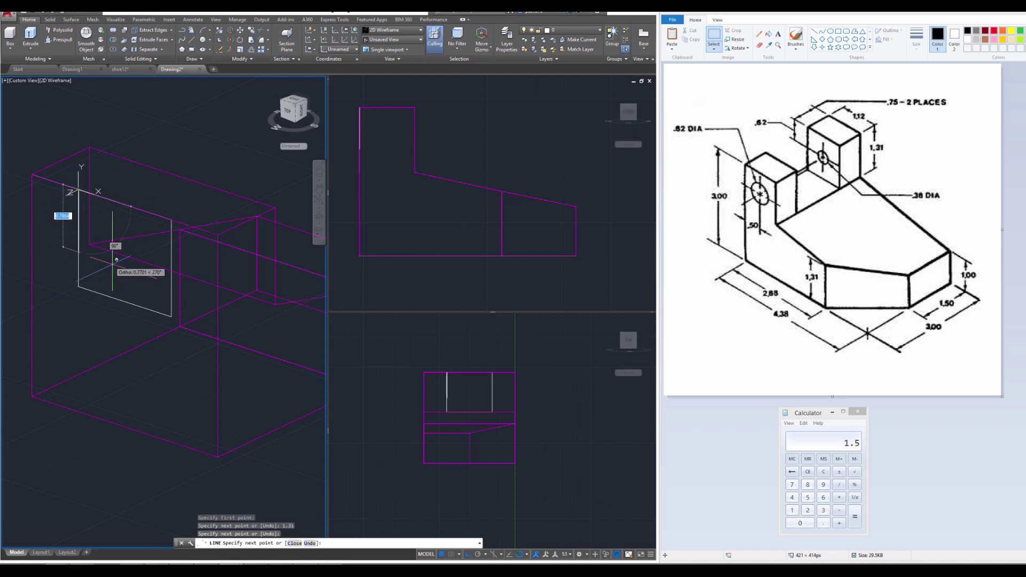
End the notch outline and turn off the layer holding the magenta body so that only the construction lines show
key("Escape")
key("Escape")
key("Escape")
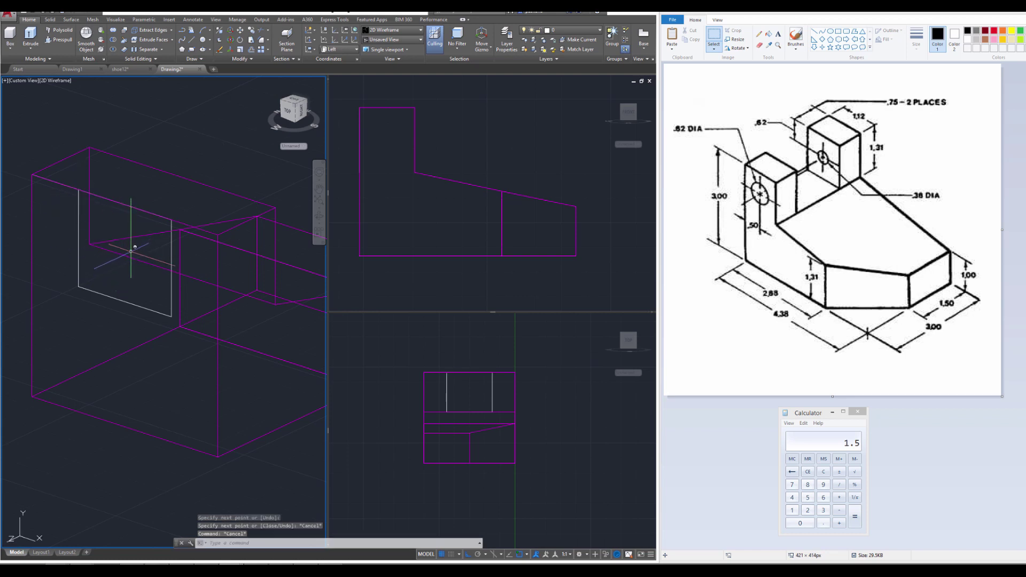
key("Escape")
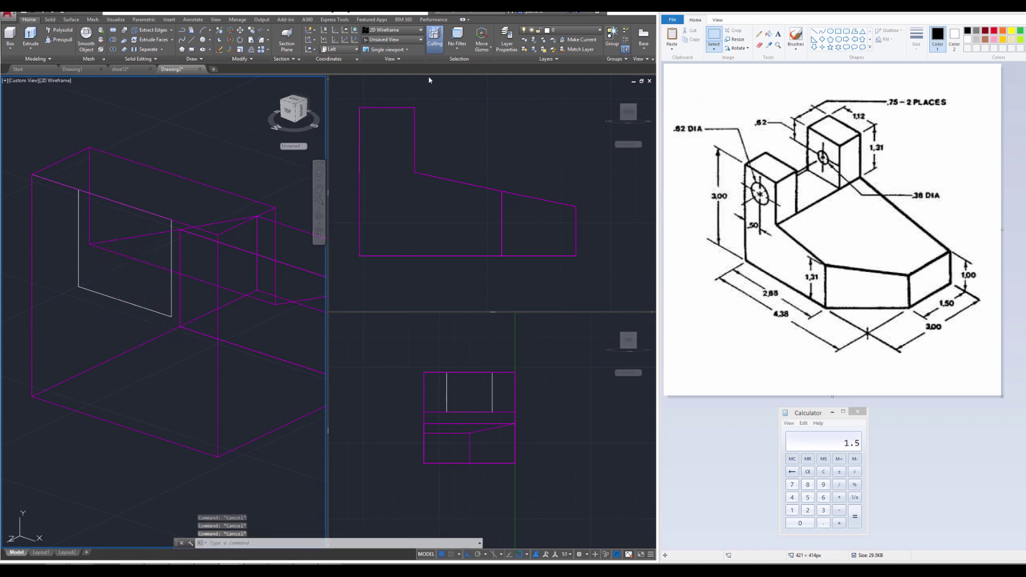
left_click(562, 34)
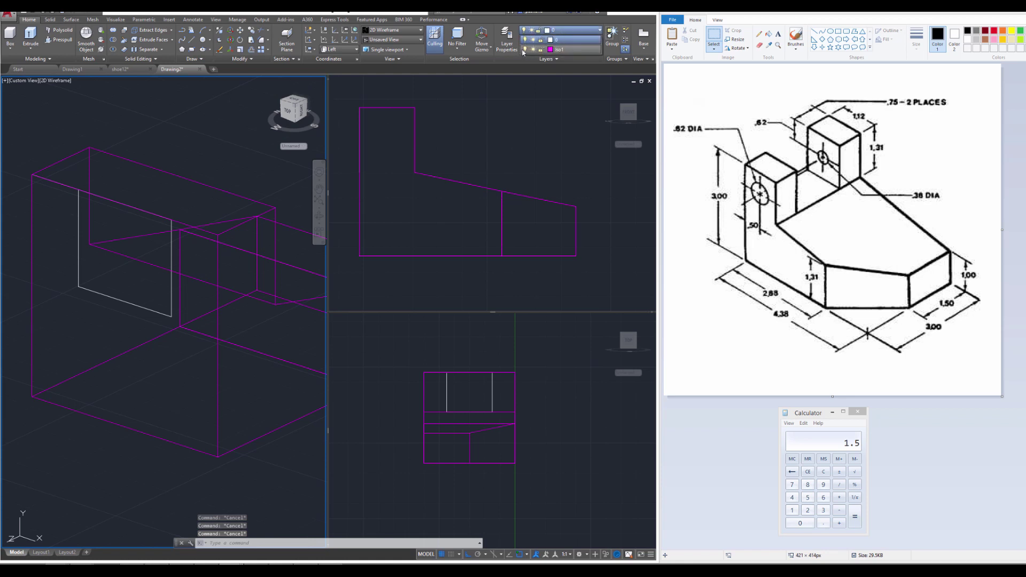
left_click(526, 50)
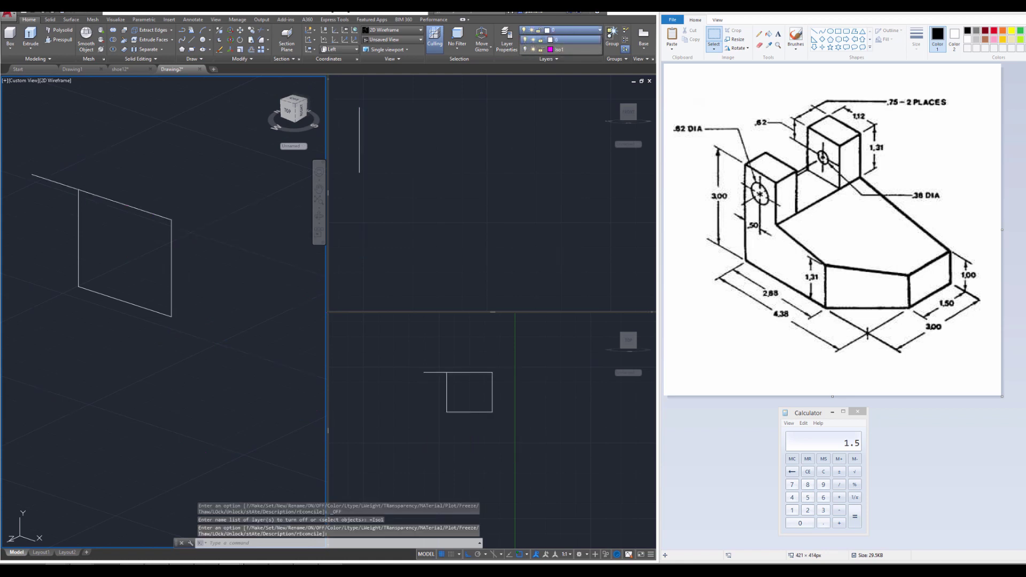
key("Escape")
Delete the .75 locating line beside the notch outline
left_click(79, 196)
left_click(59, 162)
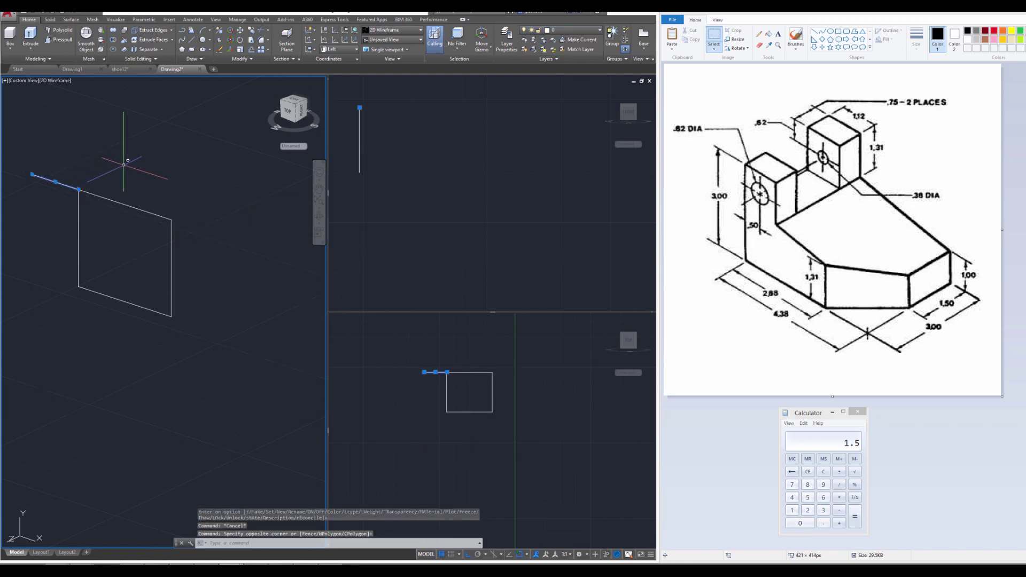
key("Delete")
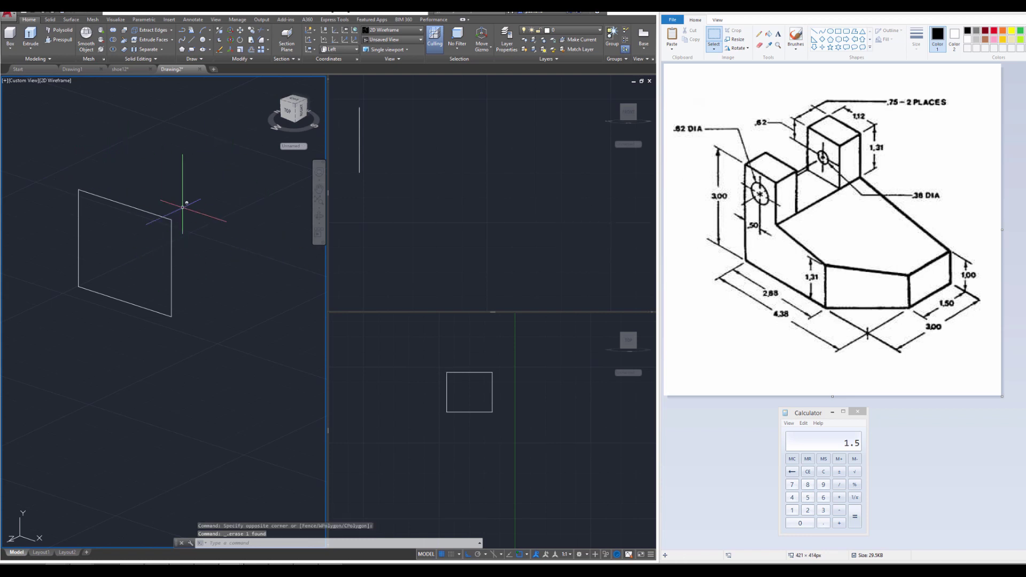
key("Escape")
key("Escape")
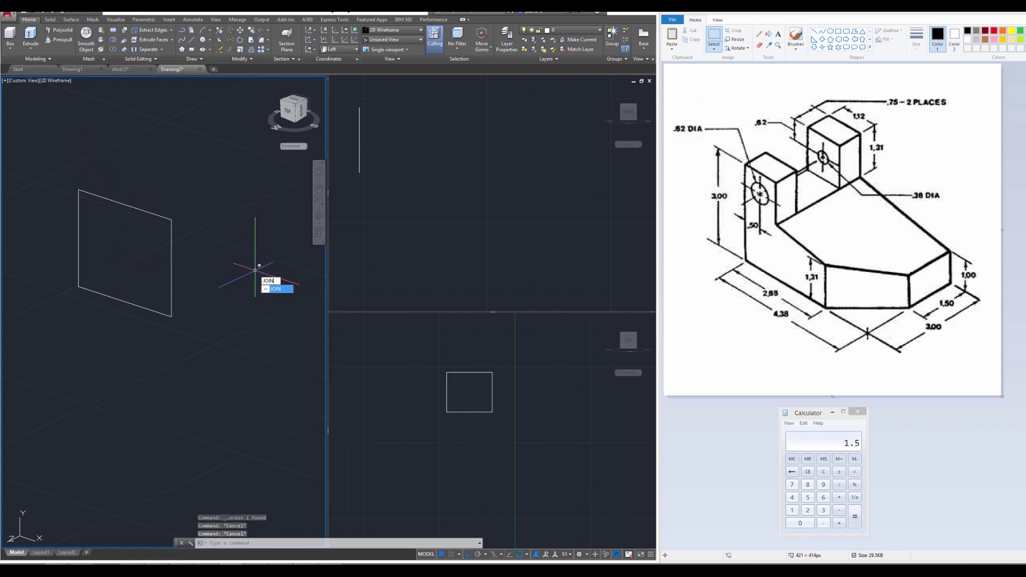
Join the four lines of the notch outline into one closed profile
key("Return")
left_click(215, 145)
left_click(84, 328)
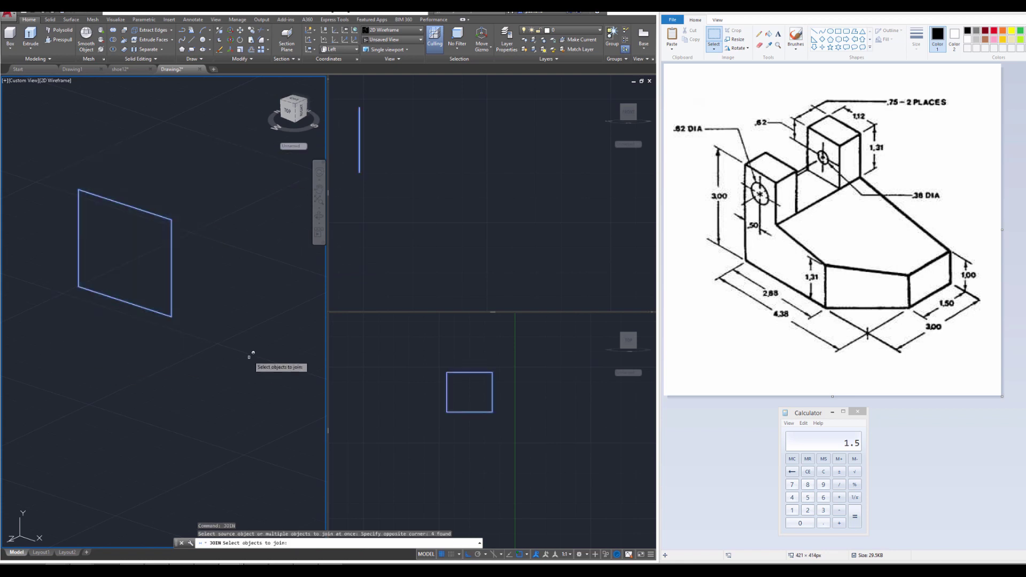
key("Return")
key("Escape")
key("Escape")
key("Escape")
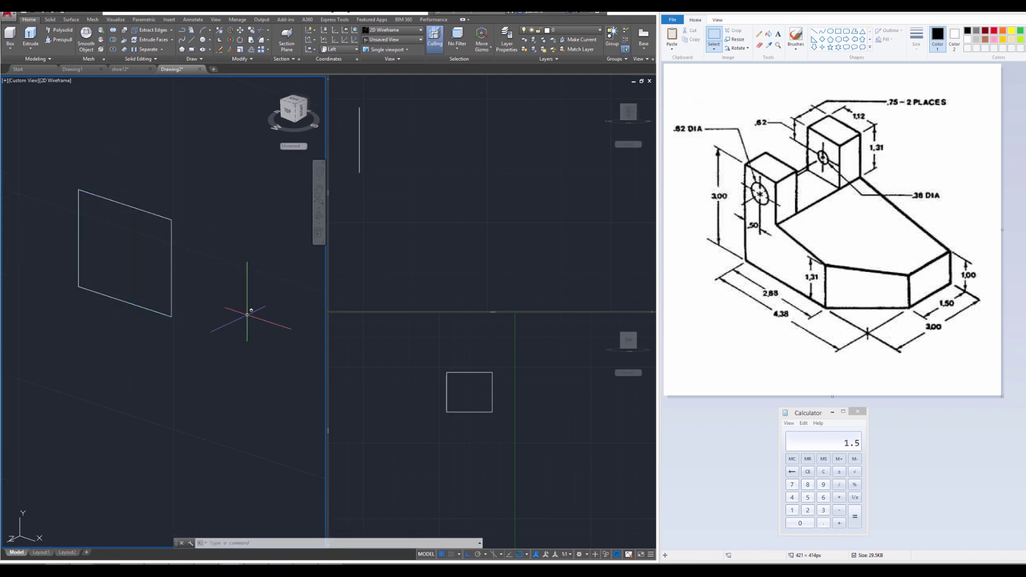
key("Escape")
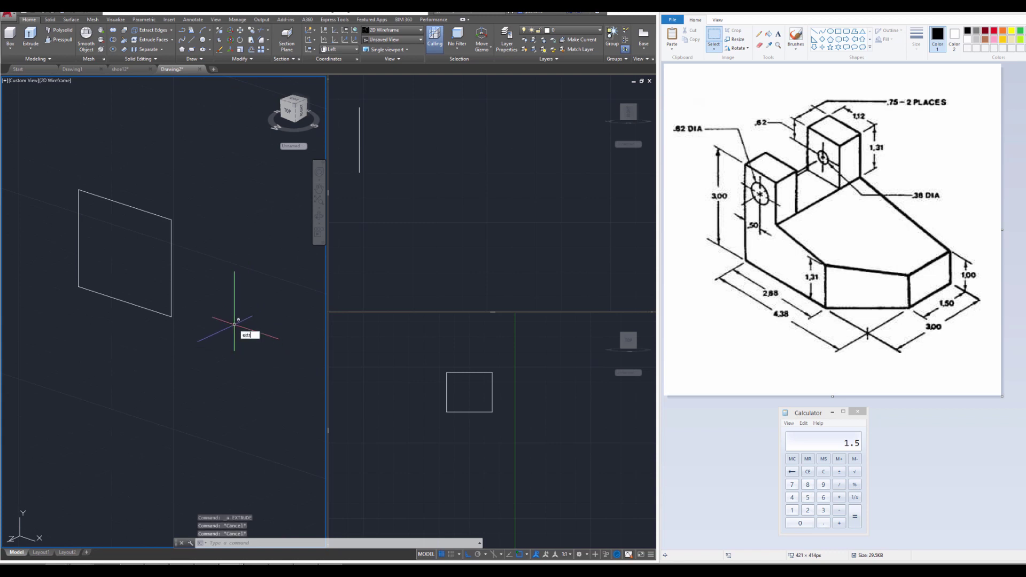
Extrude the closed notch profile 1.12 in the direction of the bracket's front end
type("extr")
key("Return")
left_click(229, 344)
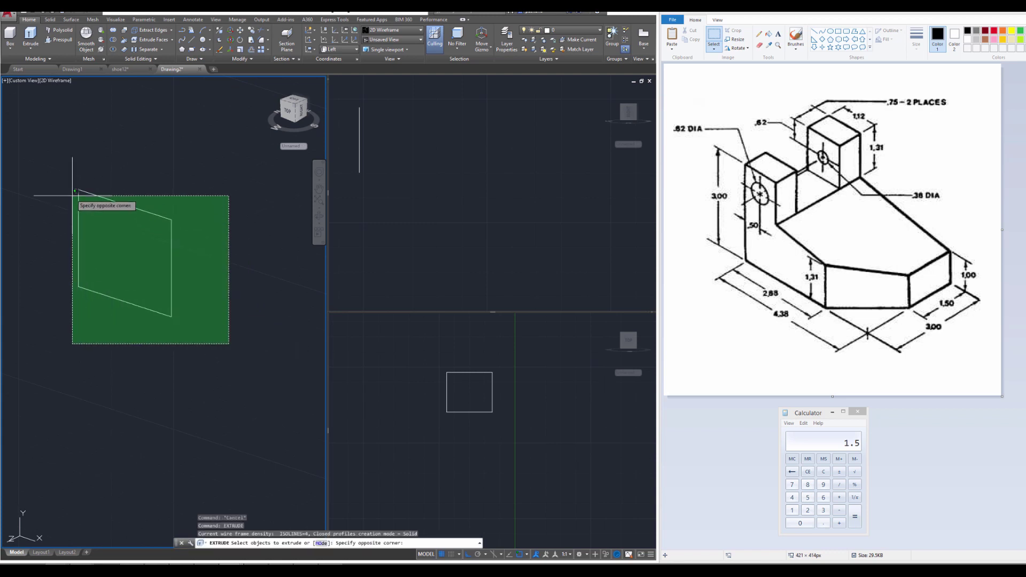
left_click(76, 190)
key("Return")
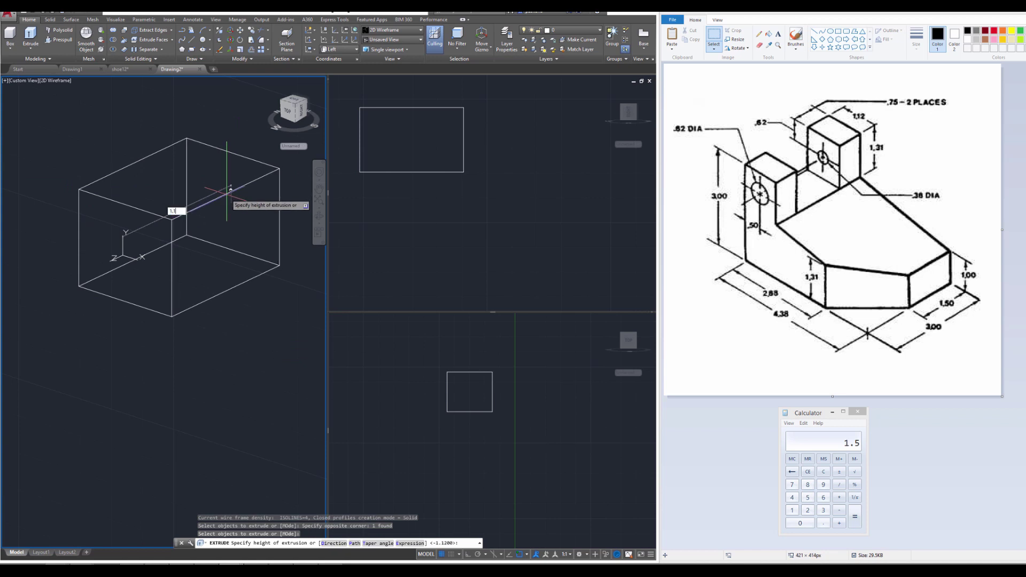
type("1.12")
key("Return")
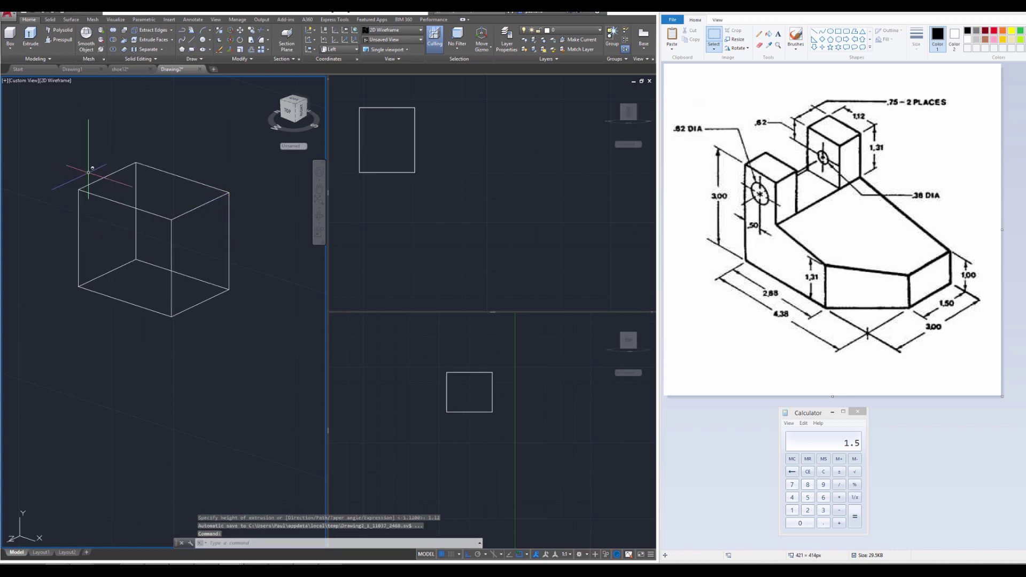
Turn the layer holding the magenta body back on
left_click(595, 33)
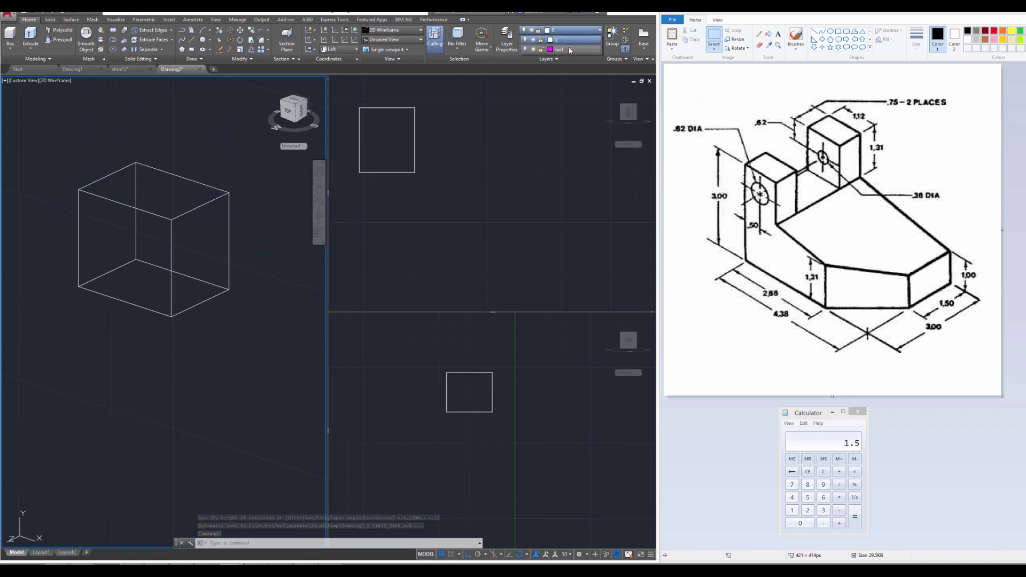
left_click(525, 50)
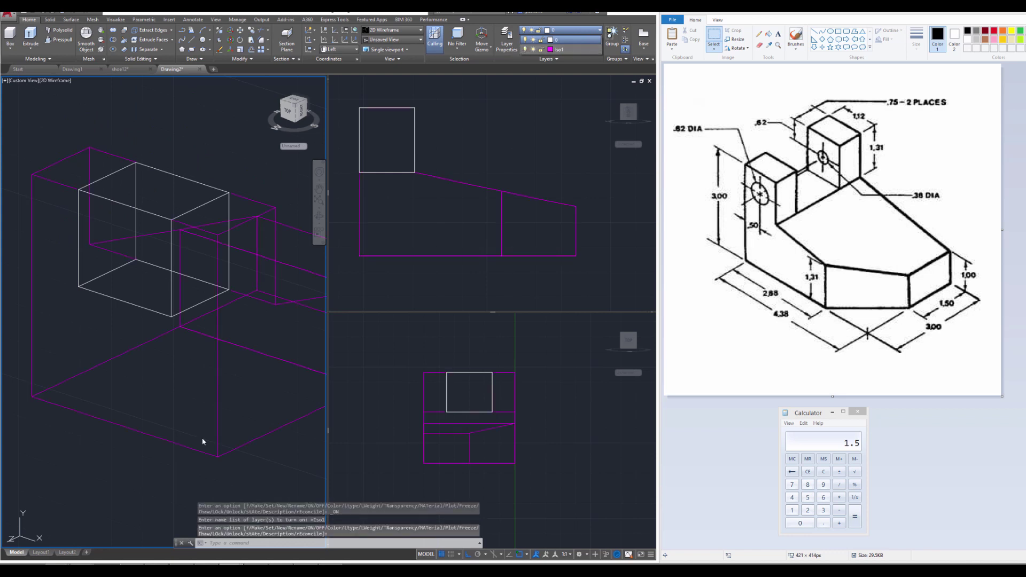
key("Escape")
key("Escape")
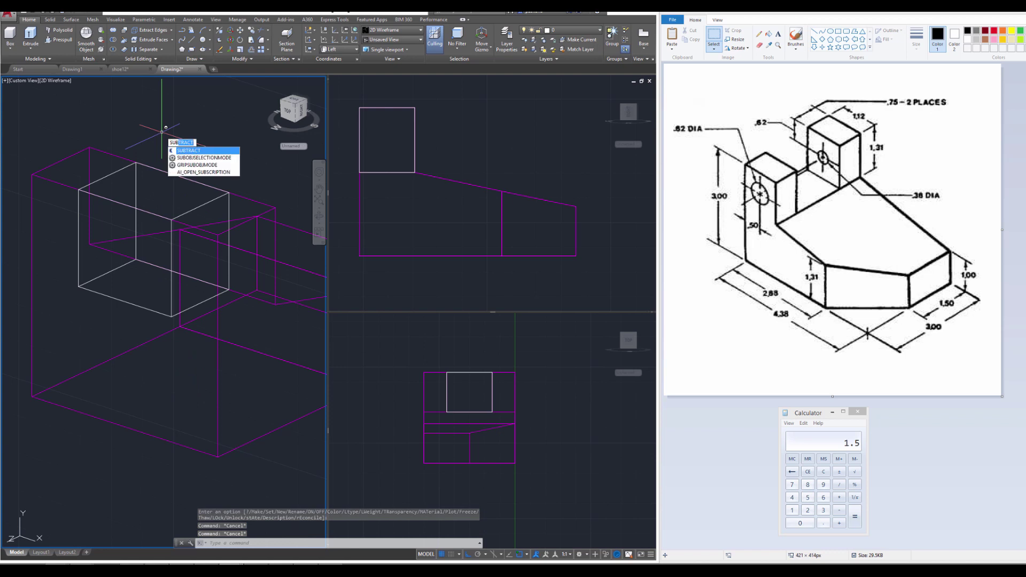
Subtract the extruded notch block from the bracket body to separate the two rear uprights
key("Return")
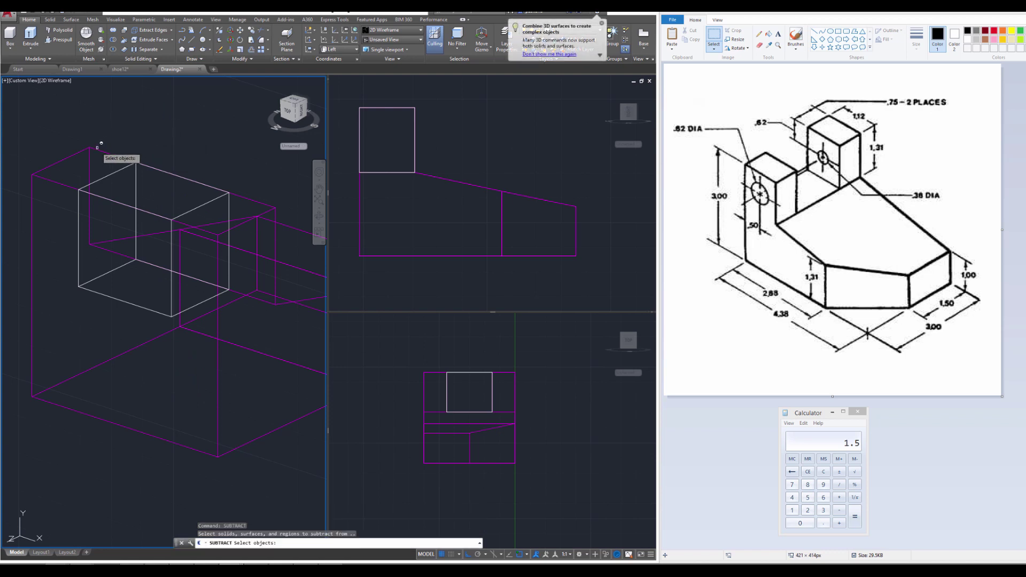
left_click(114, 155)
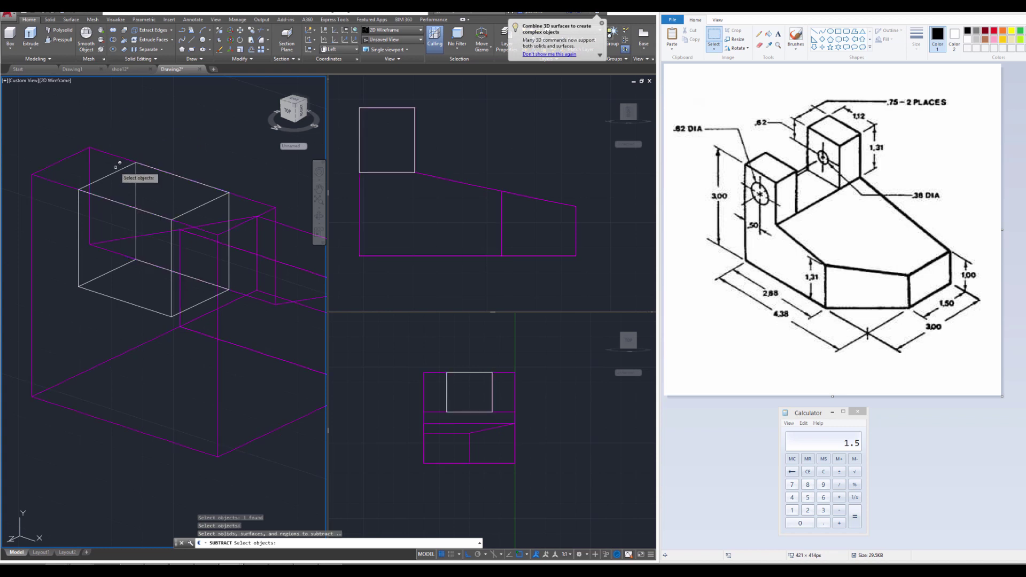
left_click(115, 169)
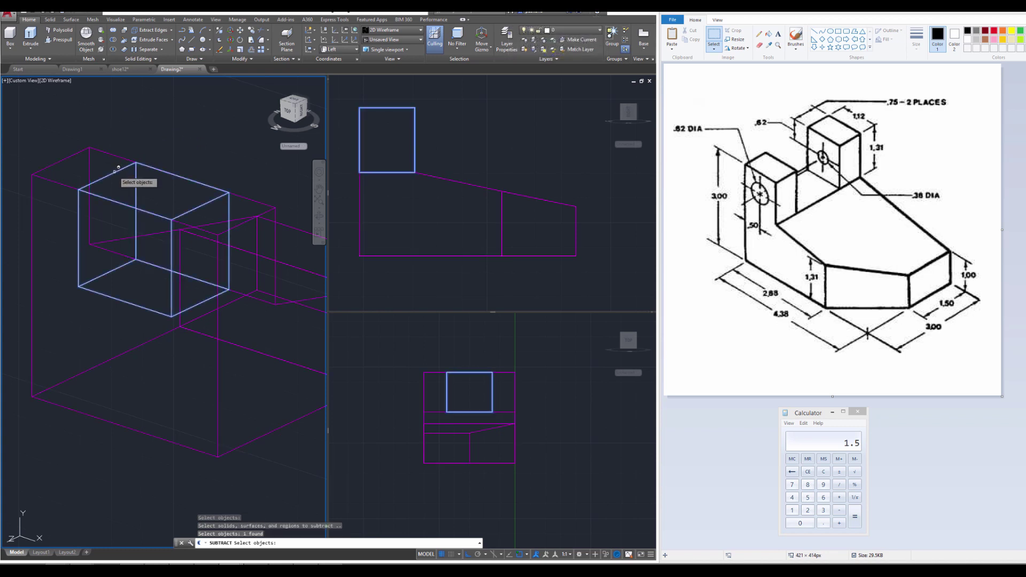
key("Return")
key("Escape")
key("Escape")
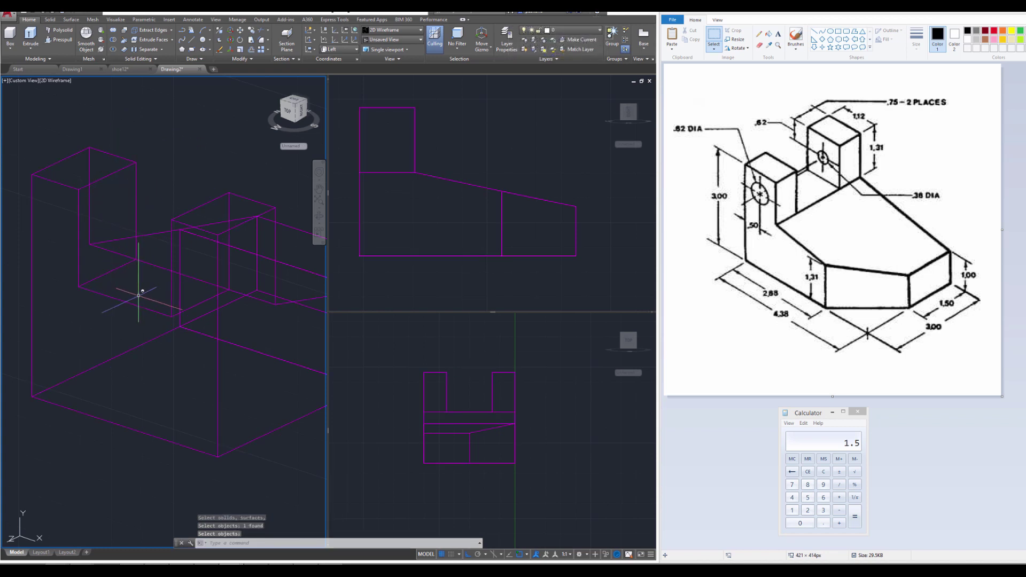
Draw a .62 line straight down the rear edge of the near upright's outer side face, starting at its top corner
middle_click_drag(148, 309, 199, 336, "shift")
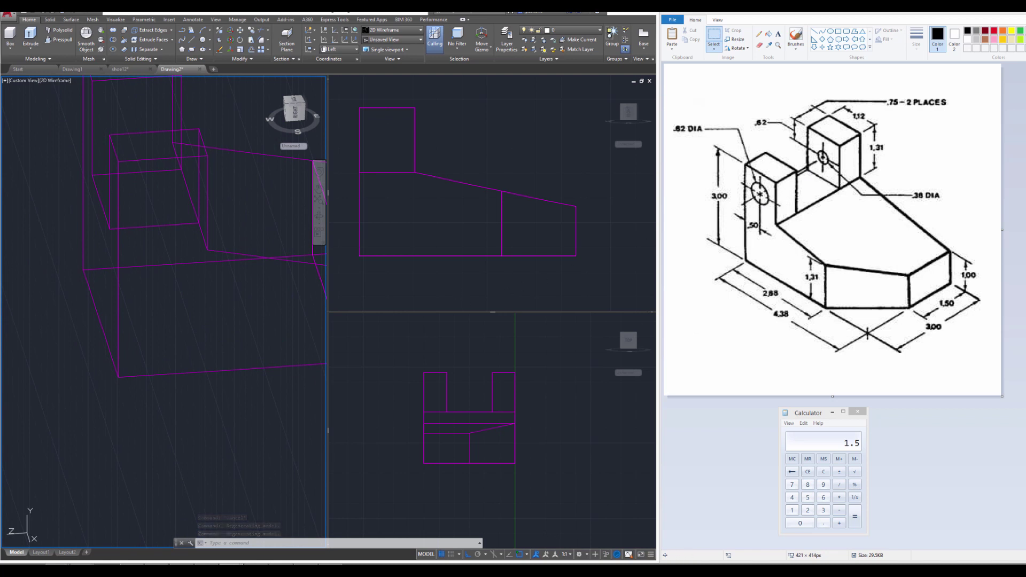
key("ctrl+r")
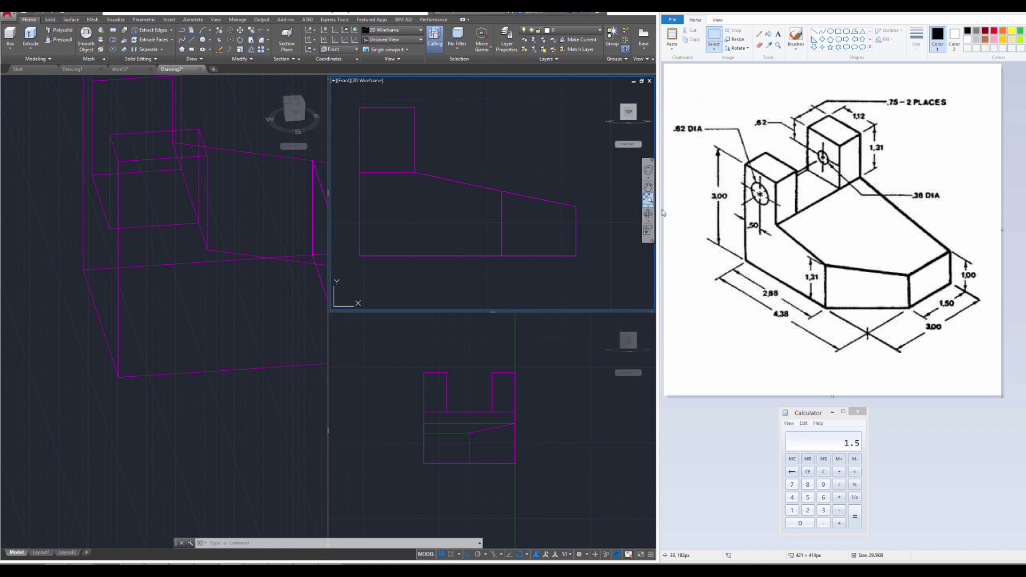
left_click(442, 149)
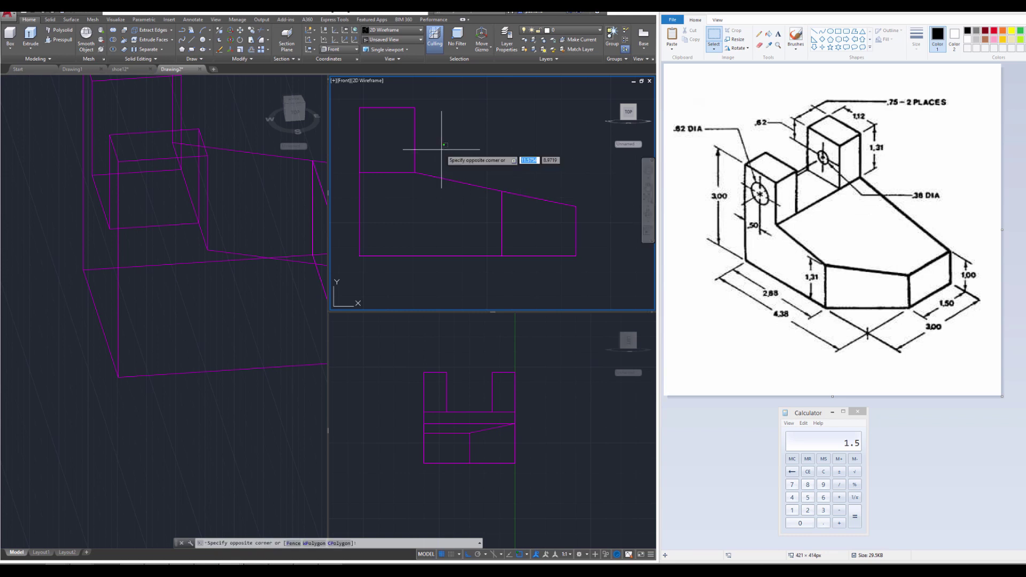
key("Escape")
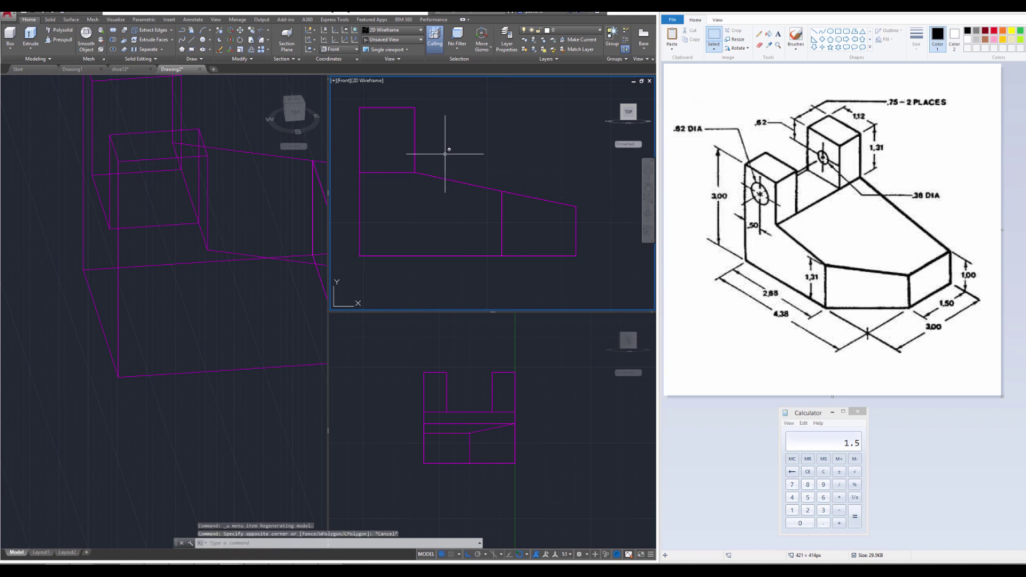
type("line")
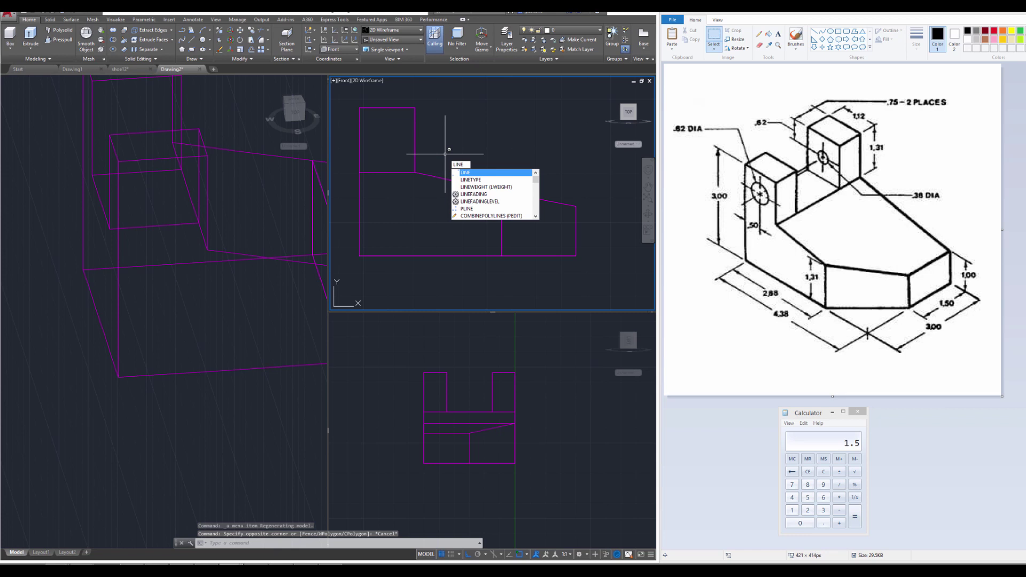
key("Return")
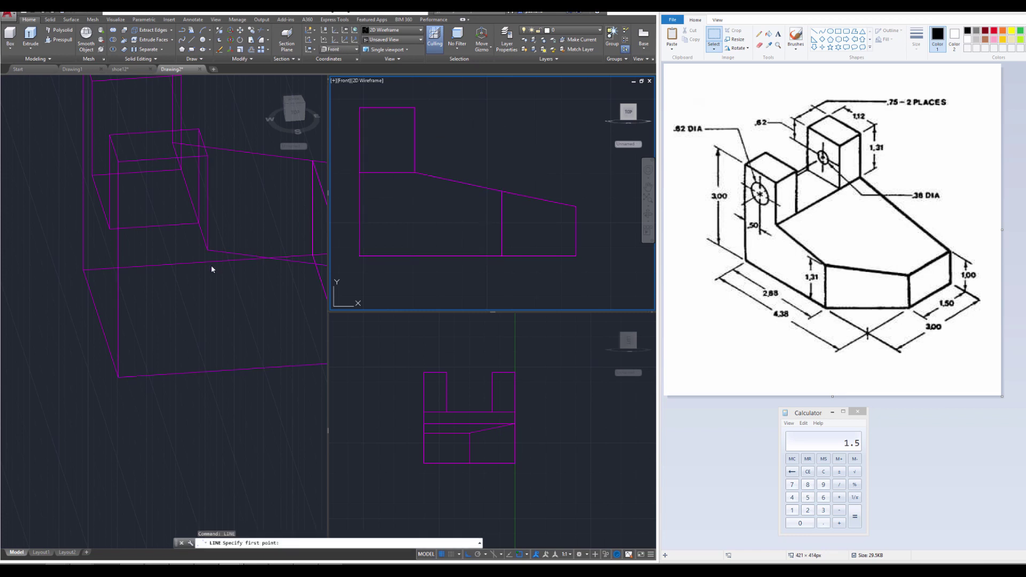
left_click(162, 284)
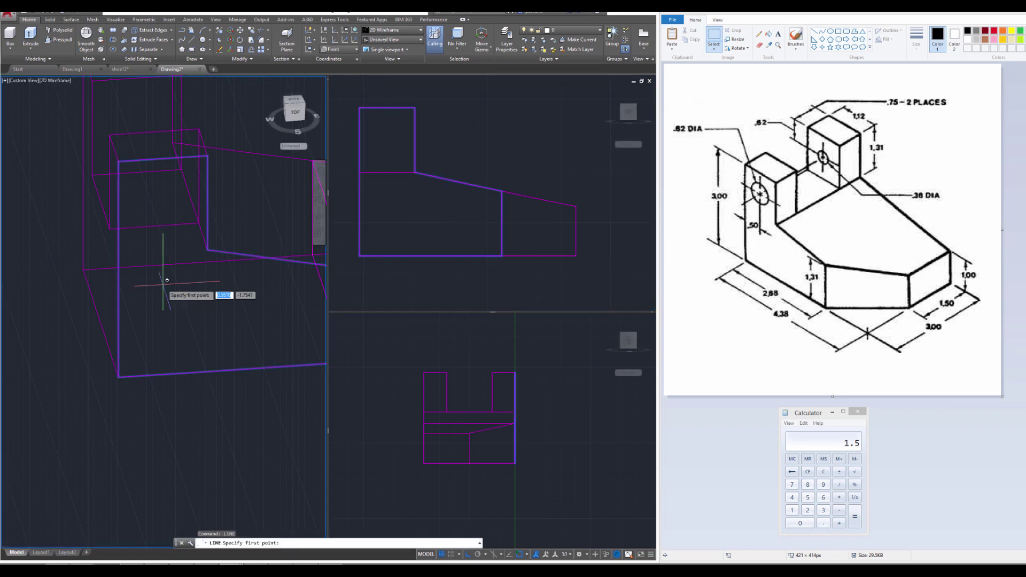
left_click(118, 161)
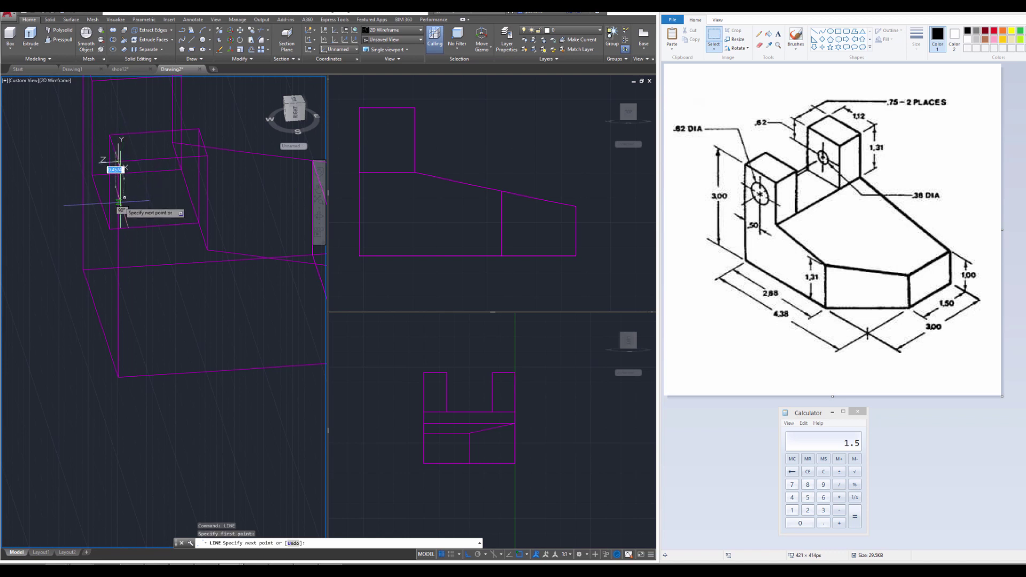
left_click(374, 144)
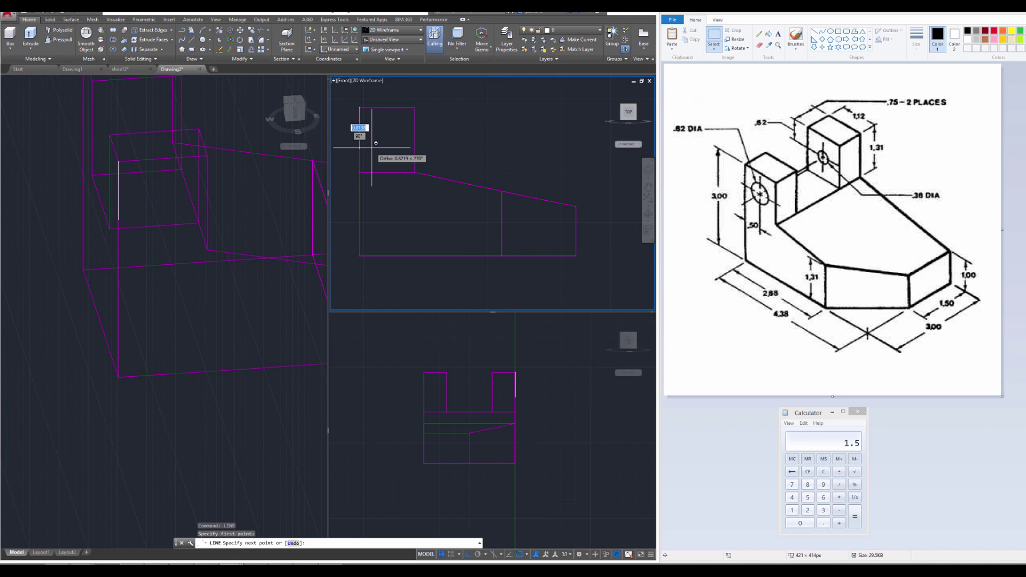
type("1")
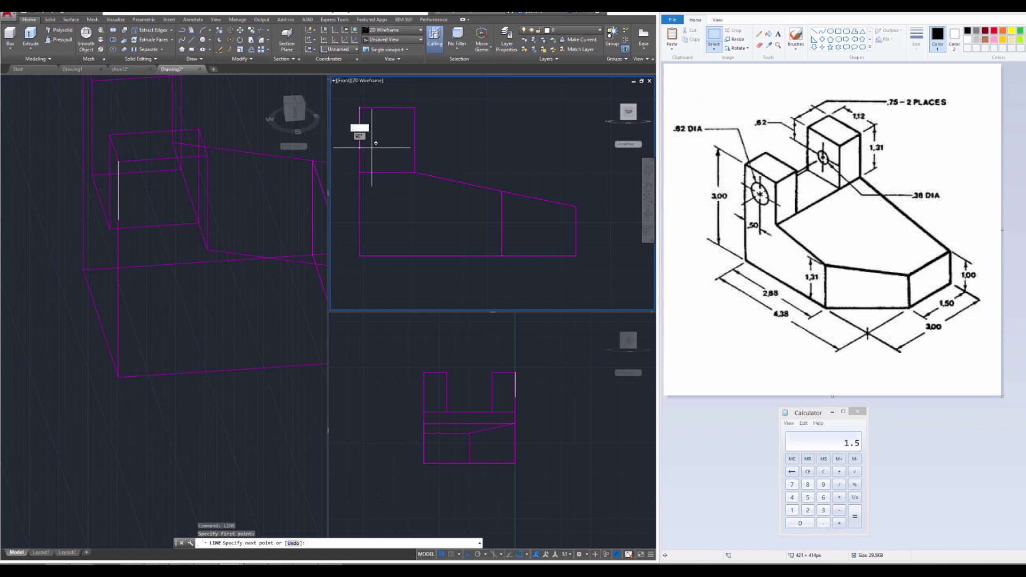
key("Return")
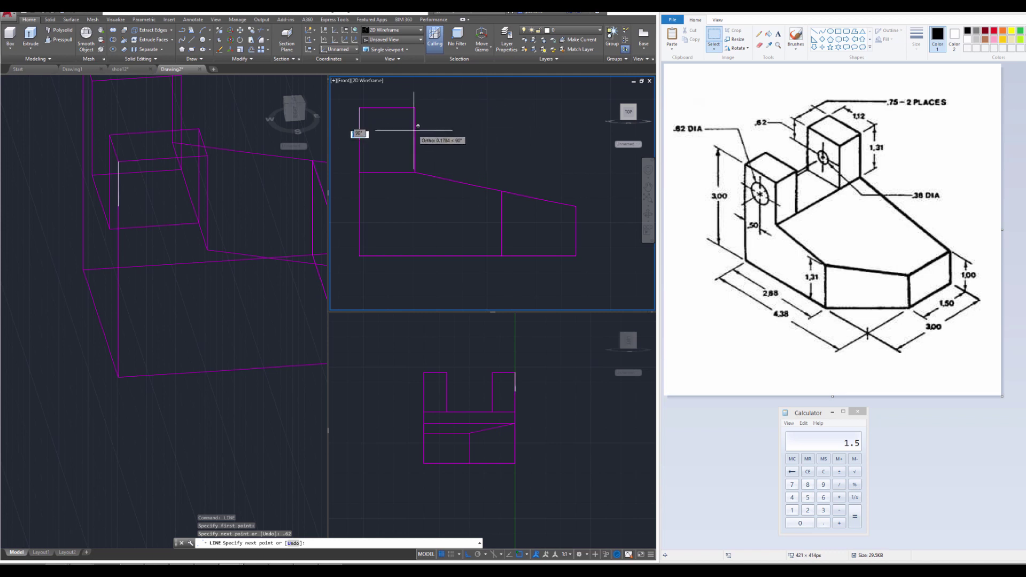
key("Escape")
key("Escape")
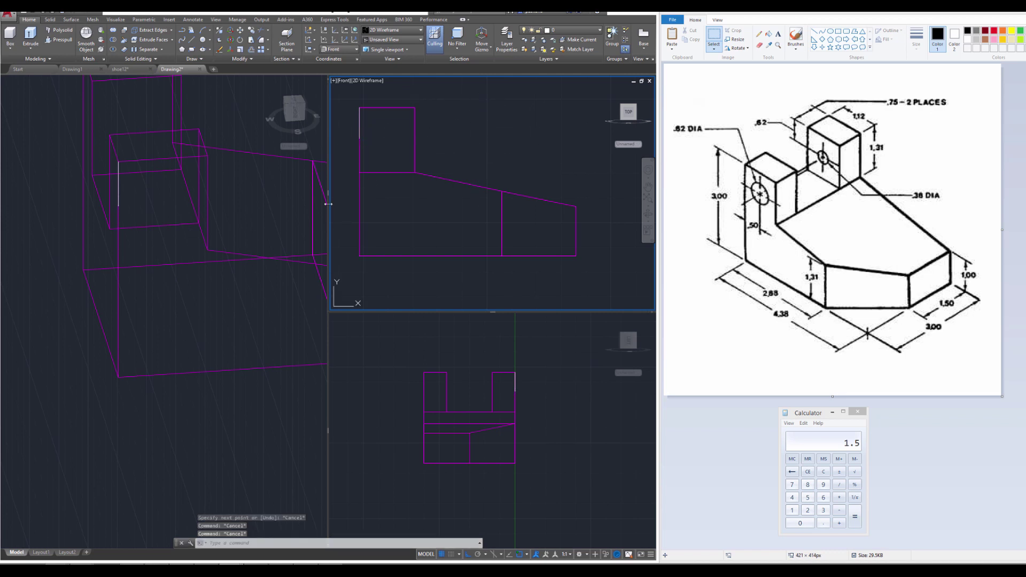
left_click(383, 147)
key("Escape")
key("Escape")
key("Escape")
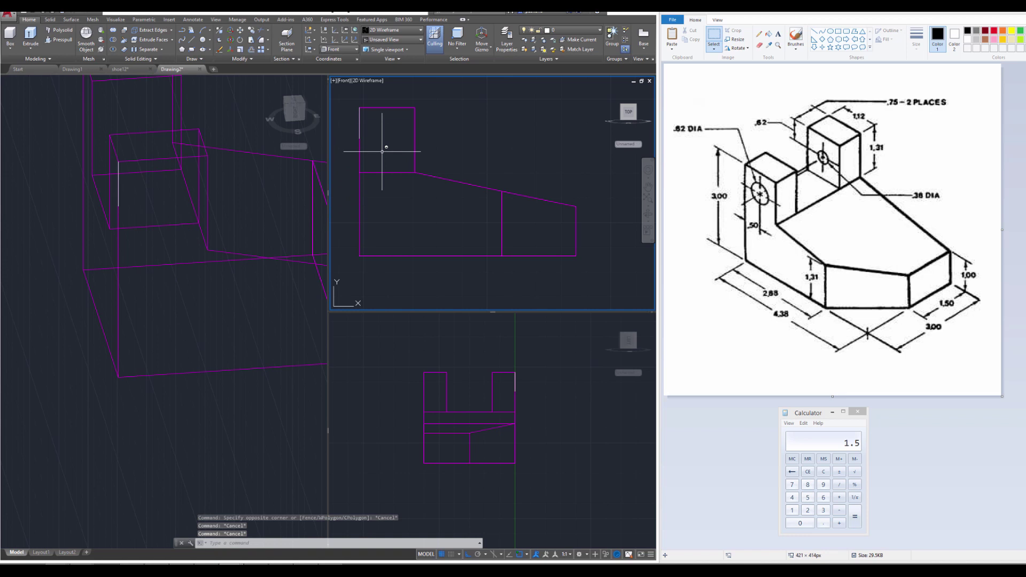
type("line")
key("Return")
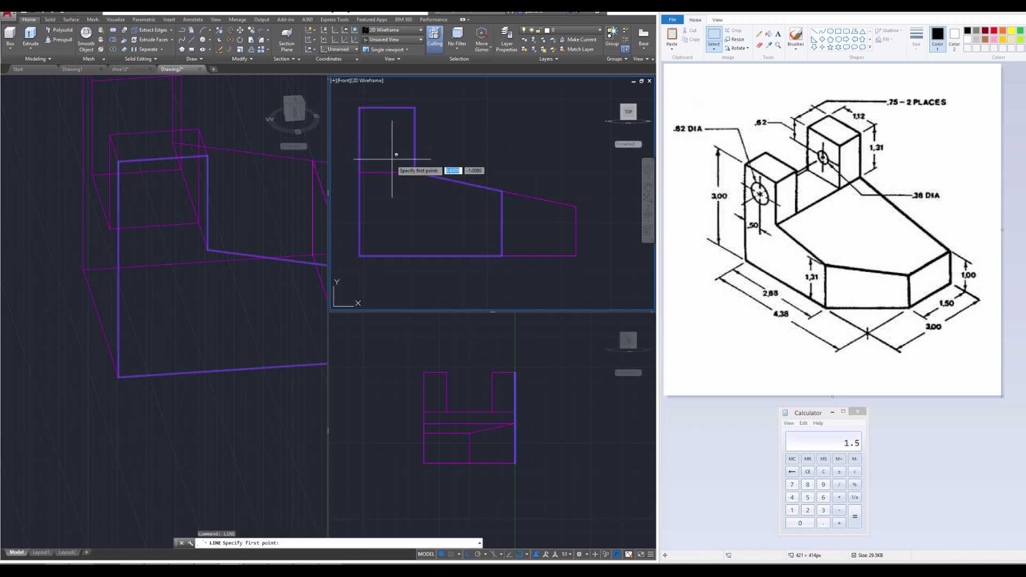
key("Escape")
key("Escape")
left_click(488, 140)
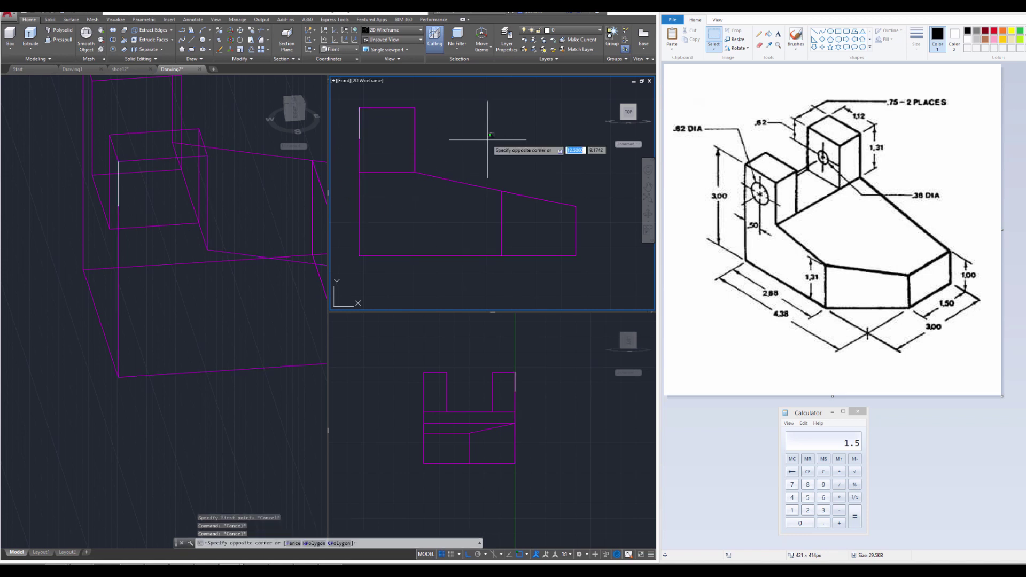
Draw a .5 horizontal line toward the bracket's front from the lower end of the .62 line on the near upright
key("Escape")
key("Escape")
key("Return")
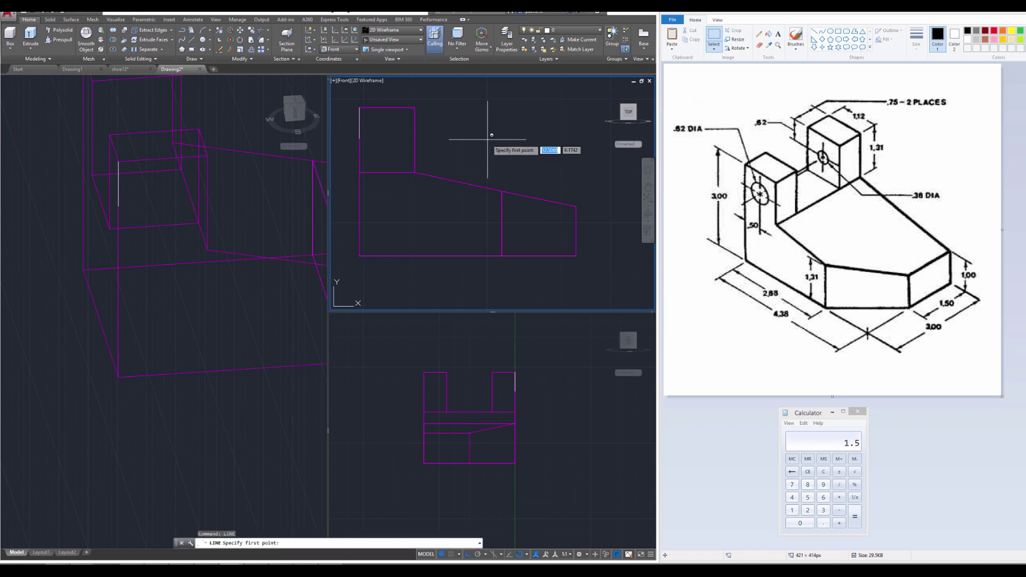
left_click(115, 202)
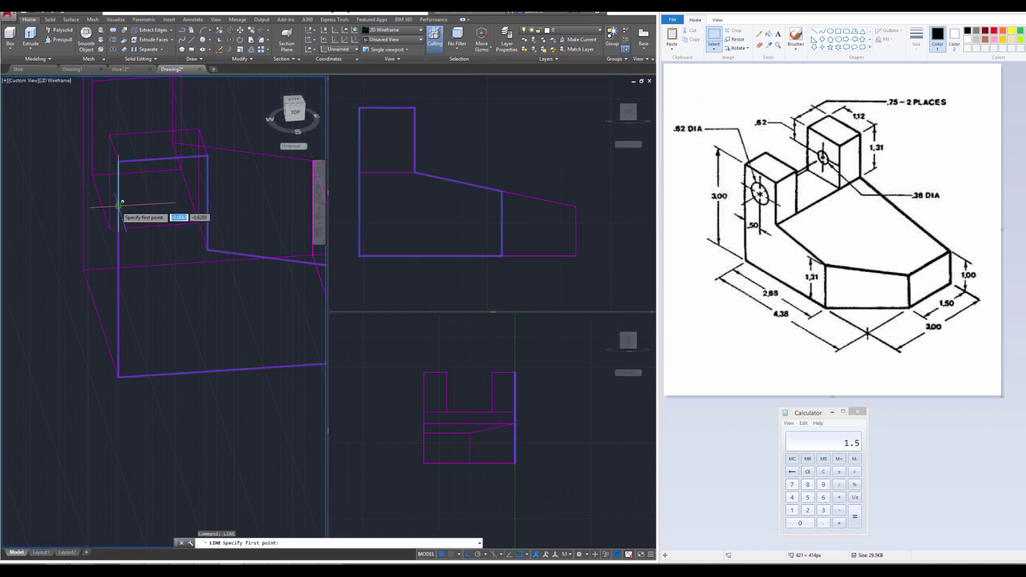
left_click(118, 205)
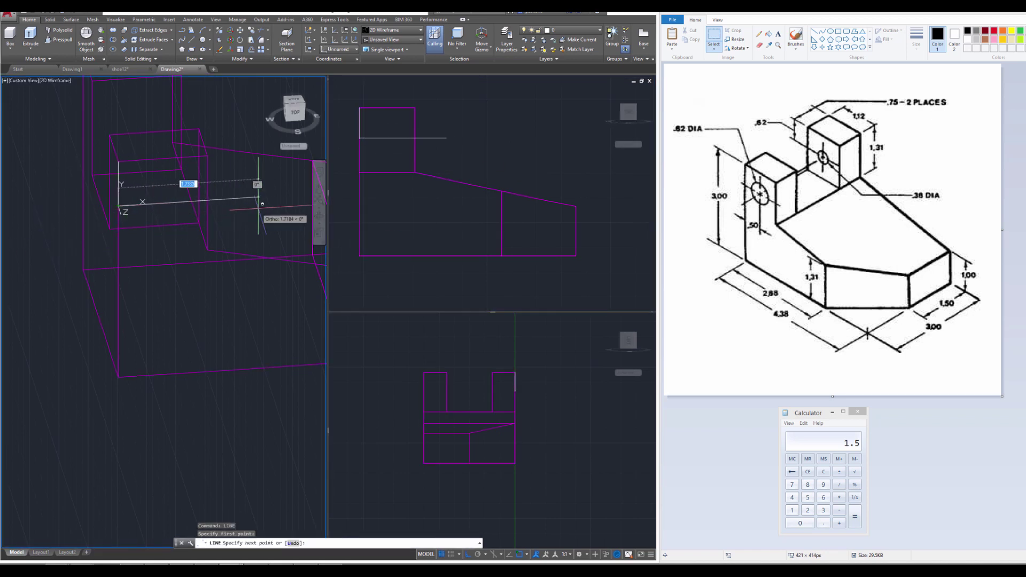
left_click(342, 181)
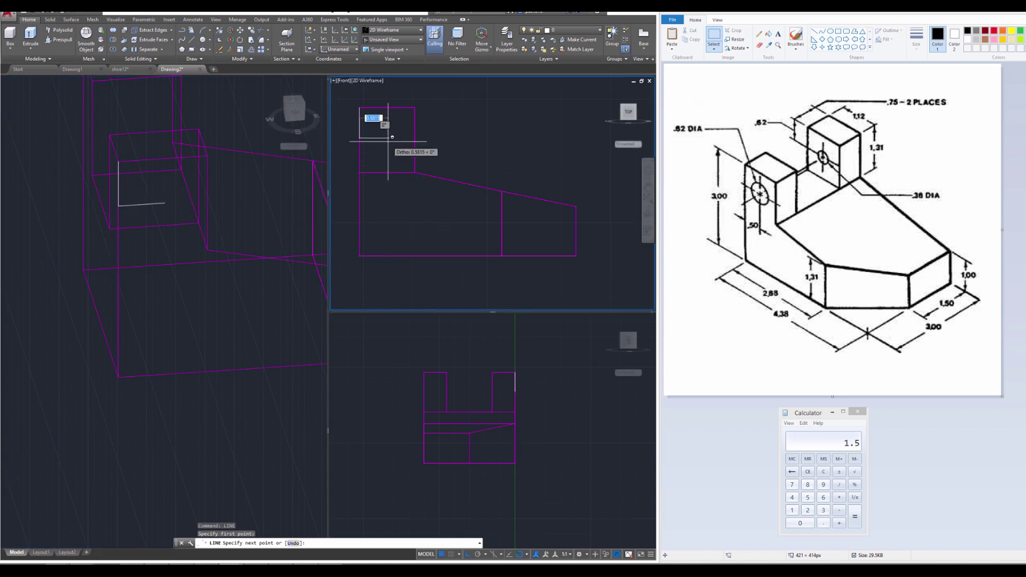
type(".5")
key("Return")
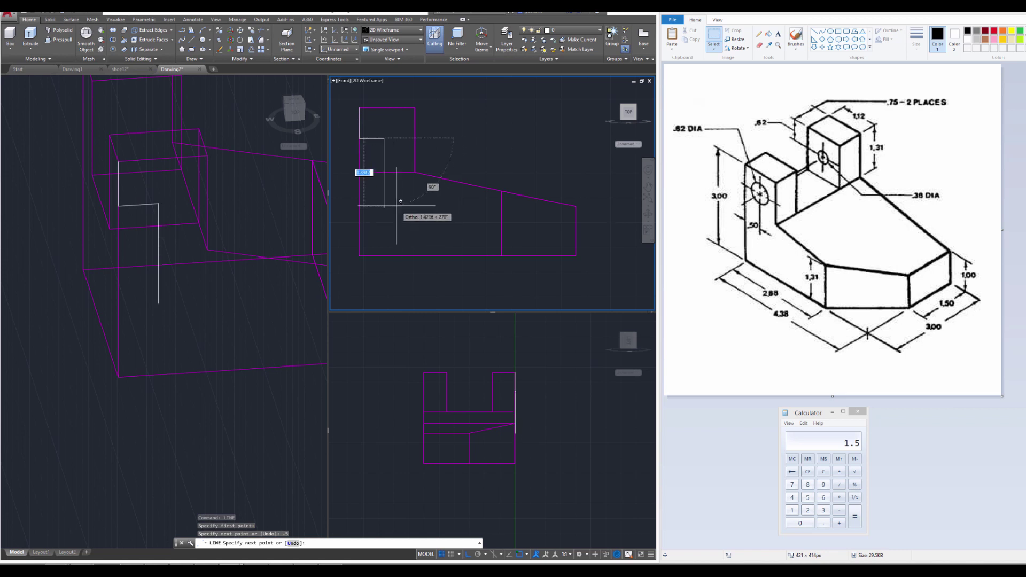
key("Escape")
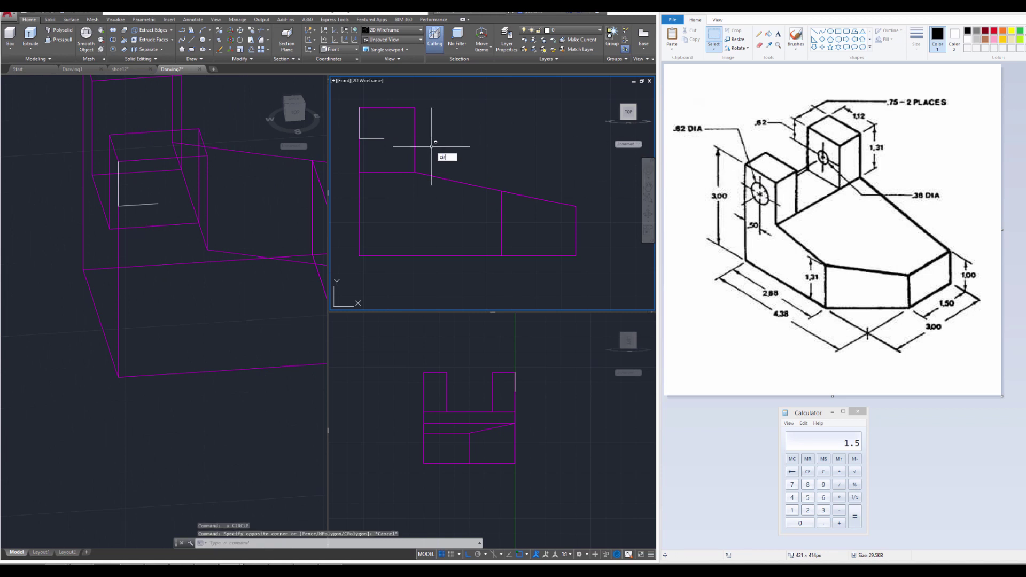
Draw a .62 diameter circle centred on the free end of the .5 line on the near upright's outer face
key("Return")
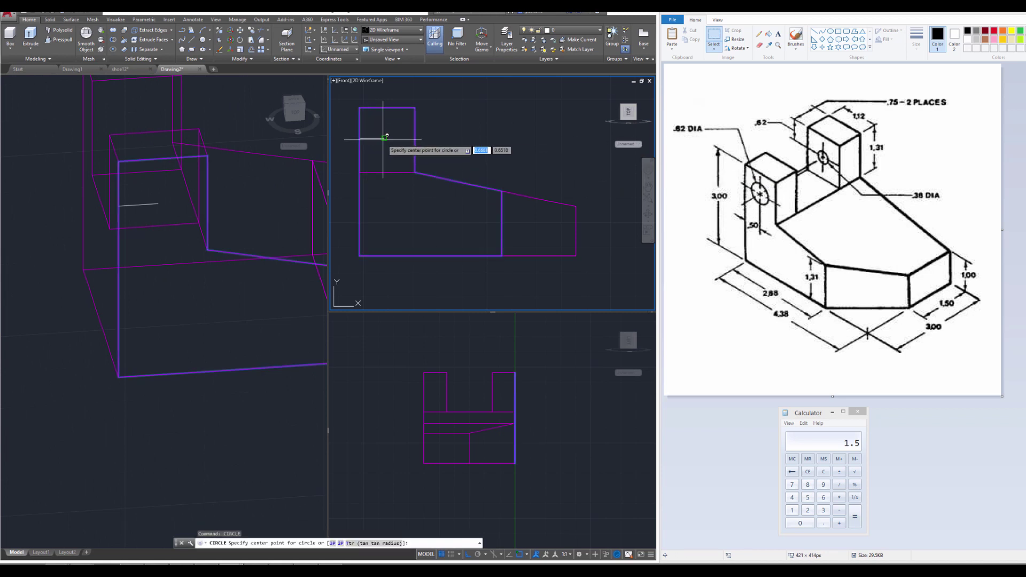
left_click(384, 137)
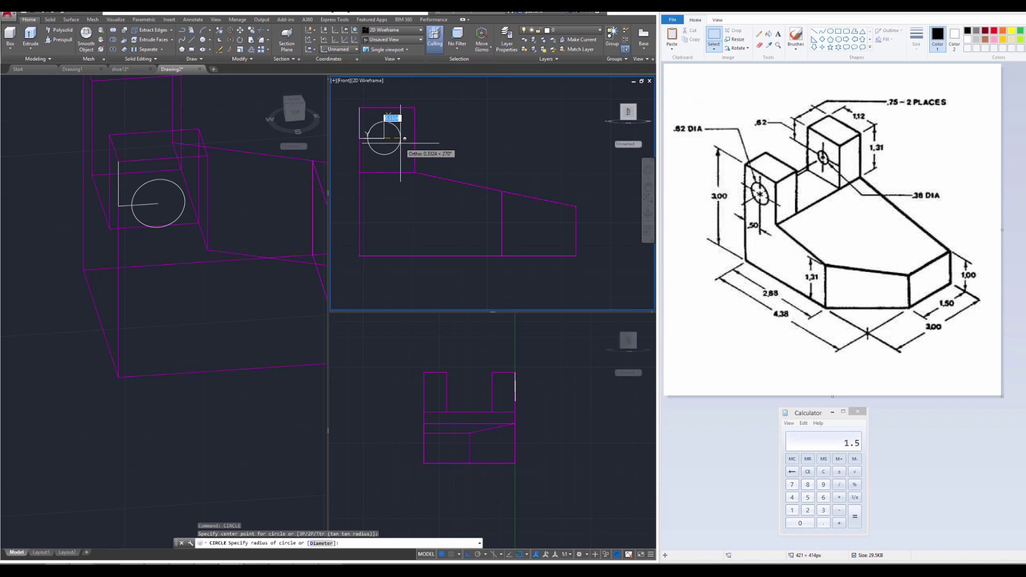
type("d")
key("Return")
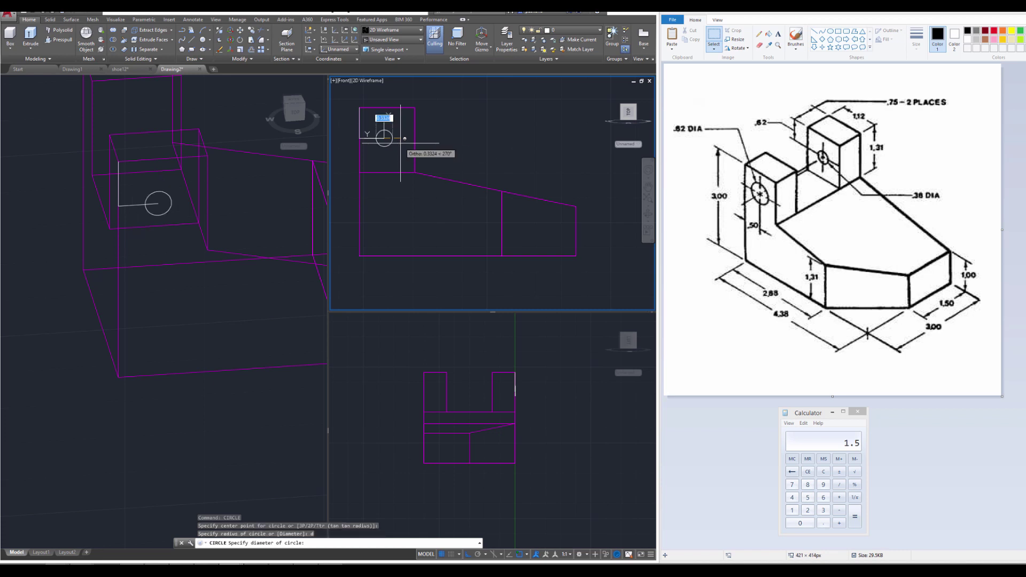
key("BackSpace")
type(".62")
key("Return")
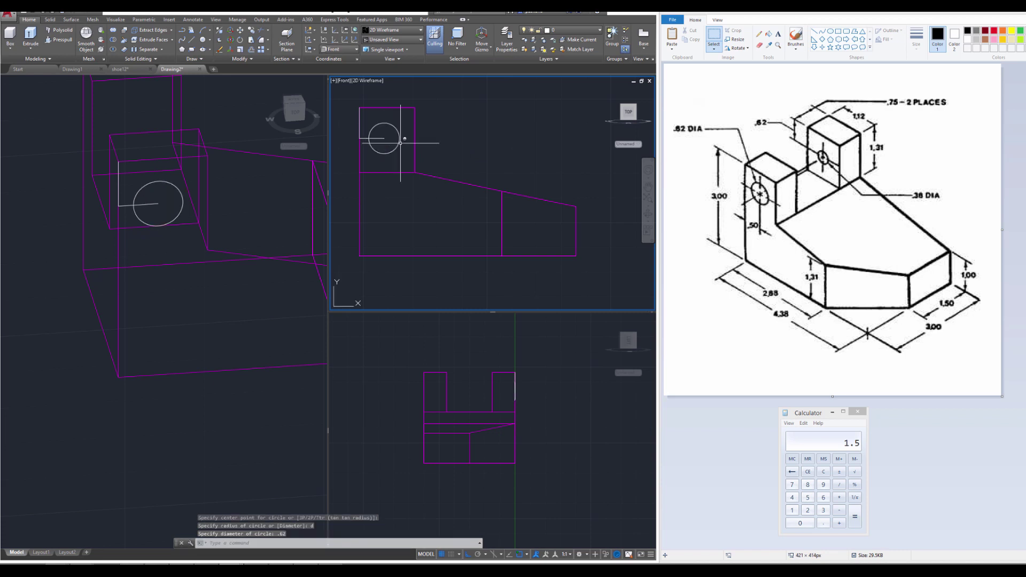
left_click(155, 230)
middle_click_drag(158, 182, 170, 263)
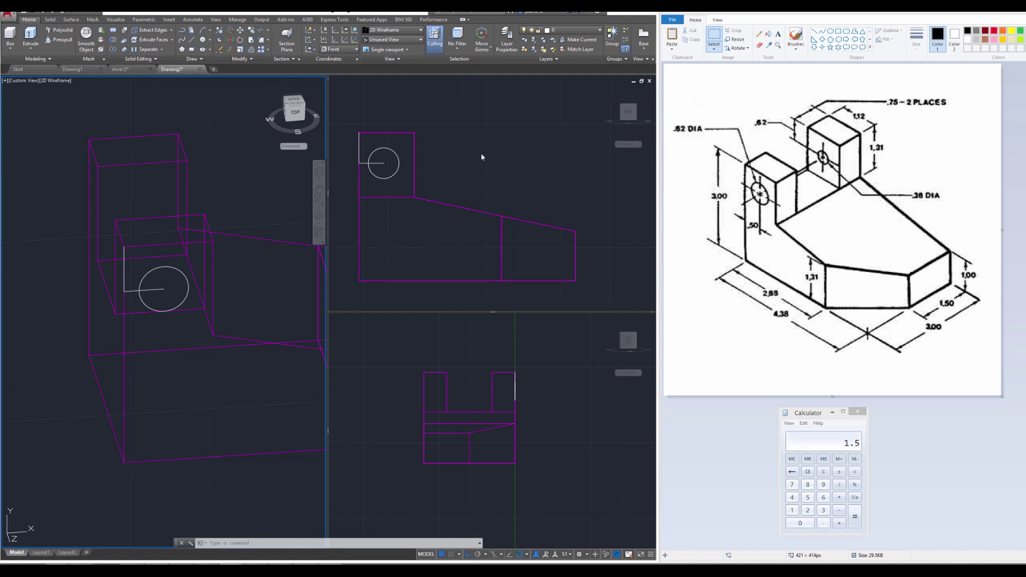
key("Escape")
key("Escape")
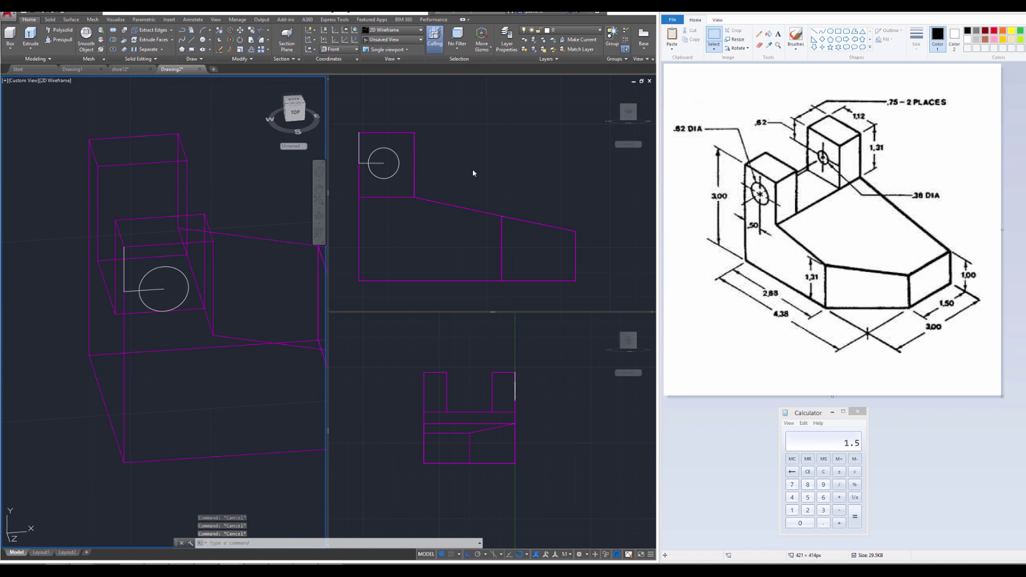
Draw a .38 diameter circle concentric with the .62 circle on the near upright's outer face
type("cir")
key("Return")
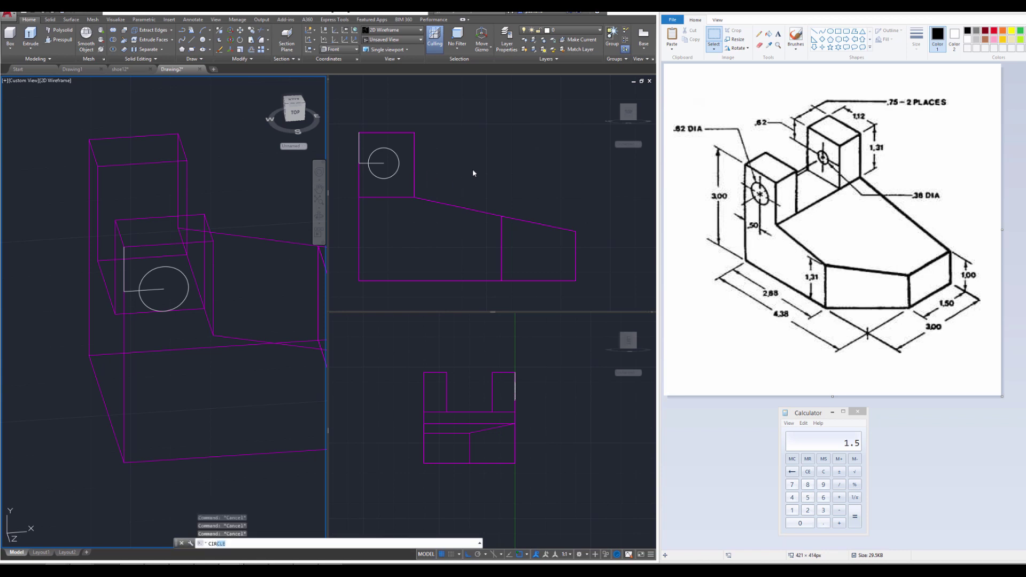
left_click(470, 160)
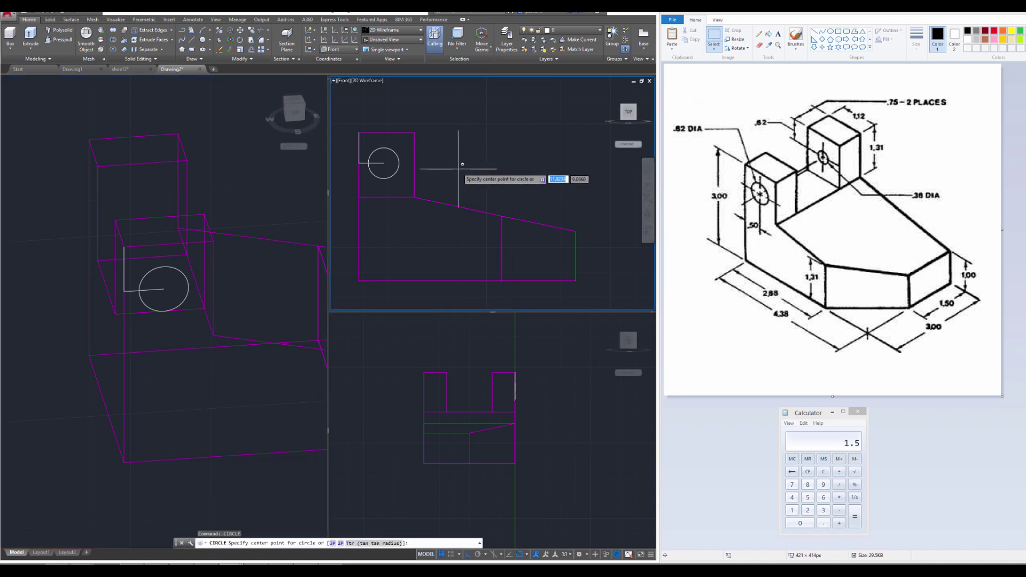
key("Escape")
key("Escape")
key("Escape")
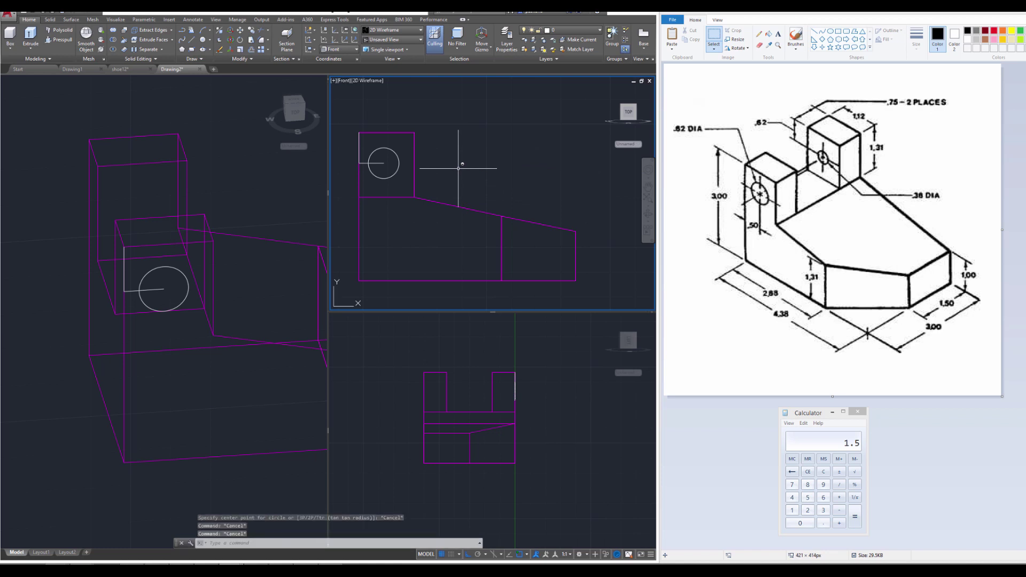
key("Return")
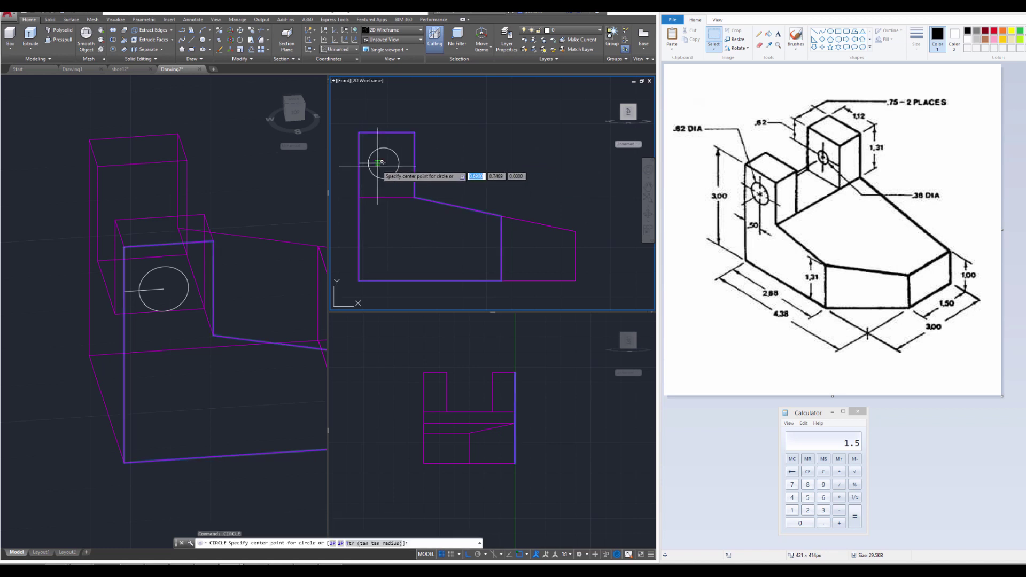
left_click(383, 163)
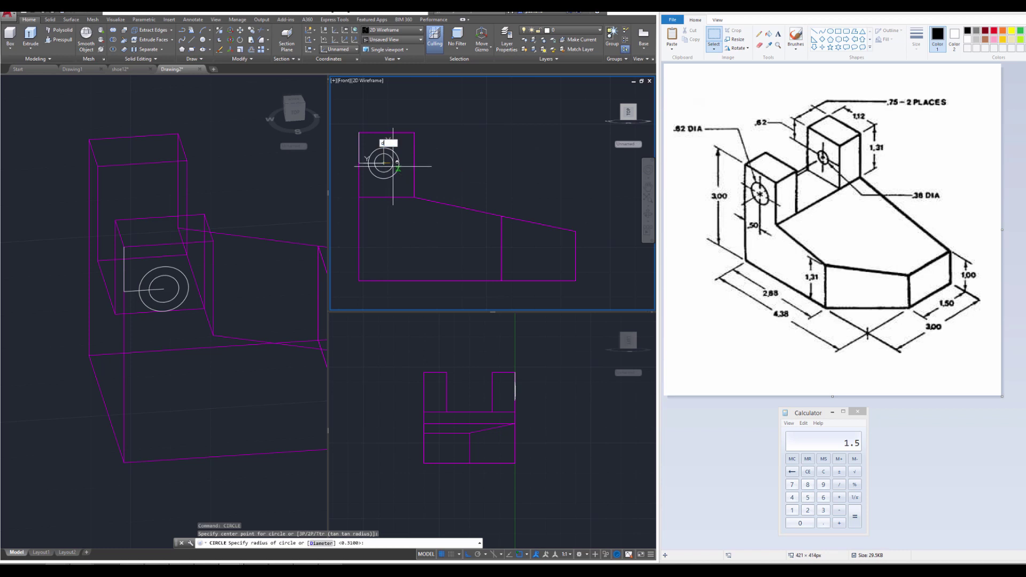
key("Return")
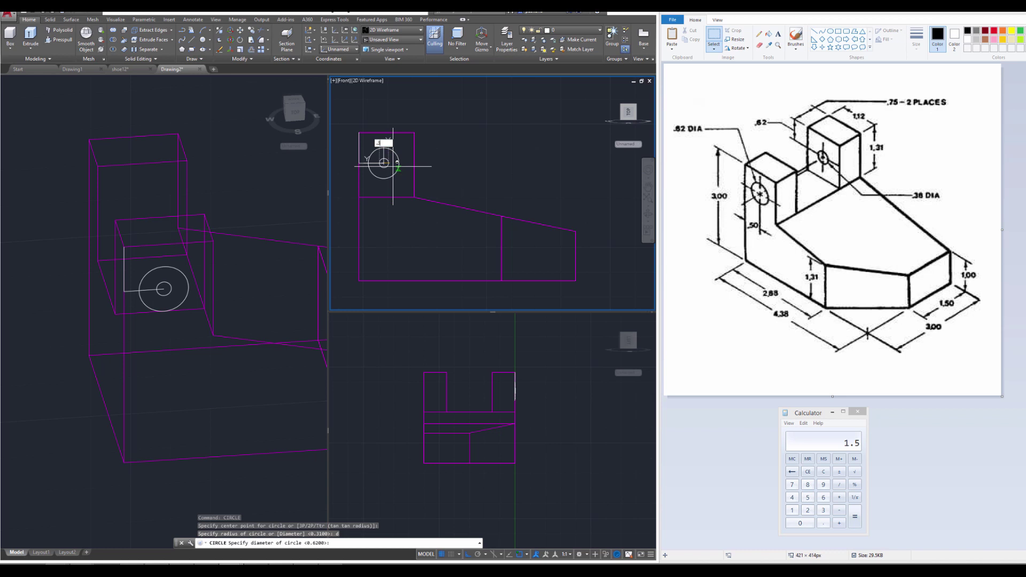
key("Return")
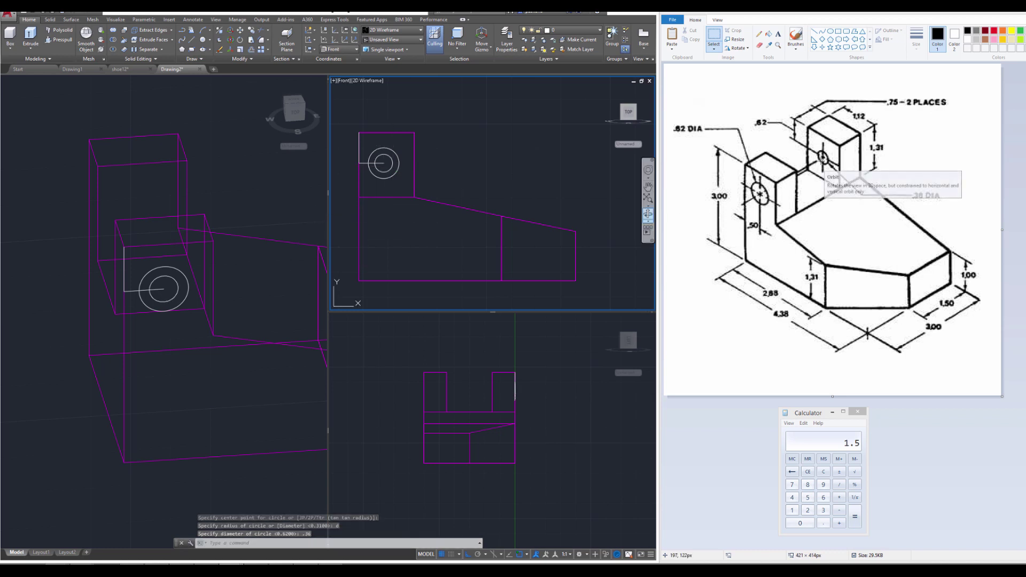
key("Escape")
key("Escape")
key("Escape")
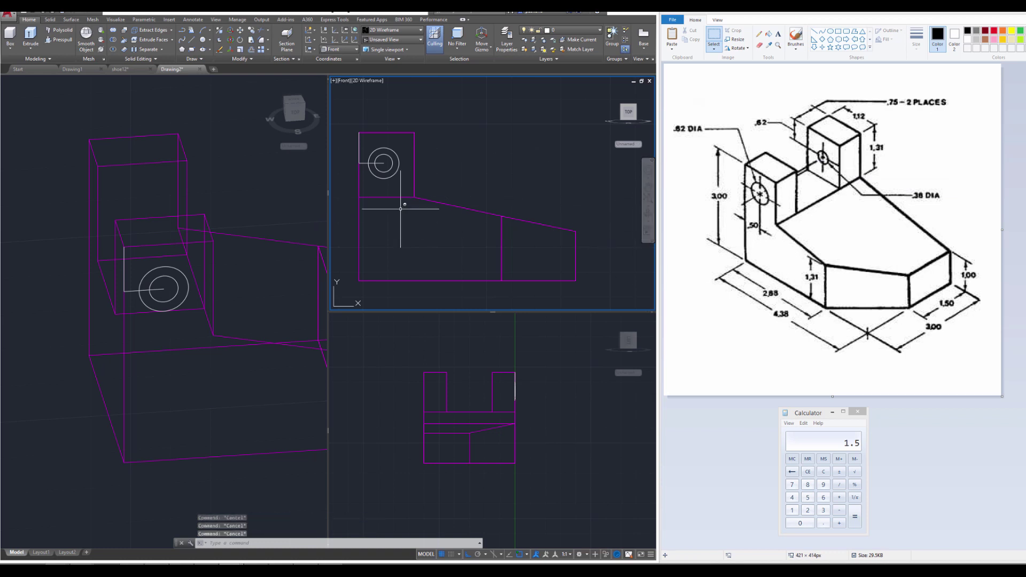
Move the .38 circle from the near upright's outer top rear corner to the matching corner of the far upright's inner face
left_click(232, 302)
left_click(242, 304)
key("Escape")
key("Escape")
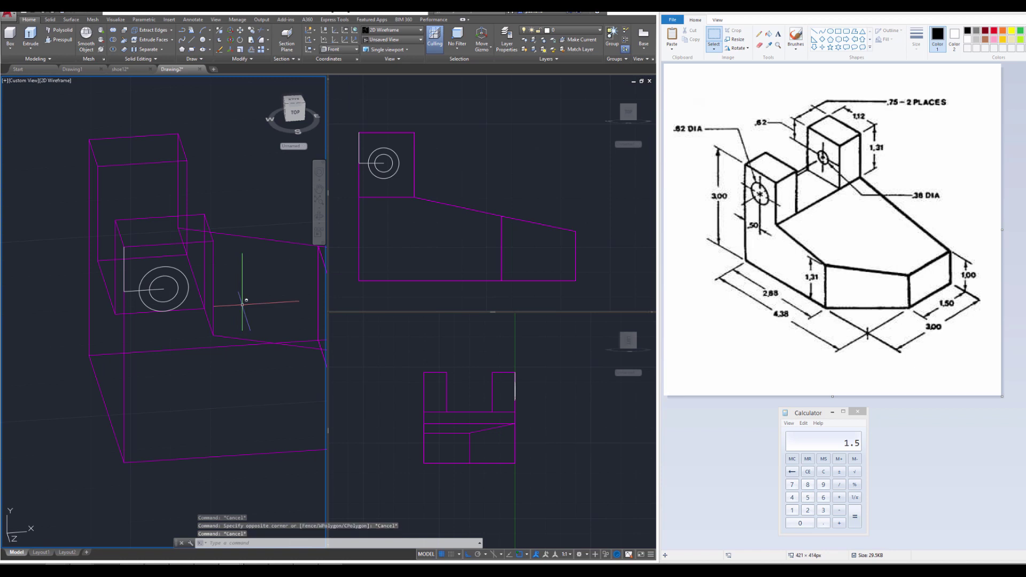
key("Return")
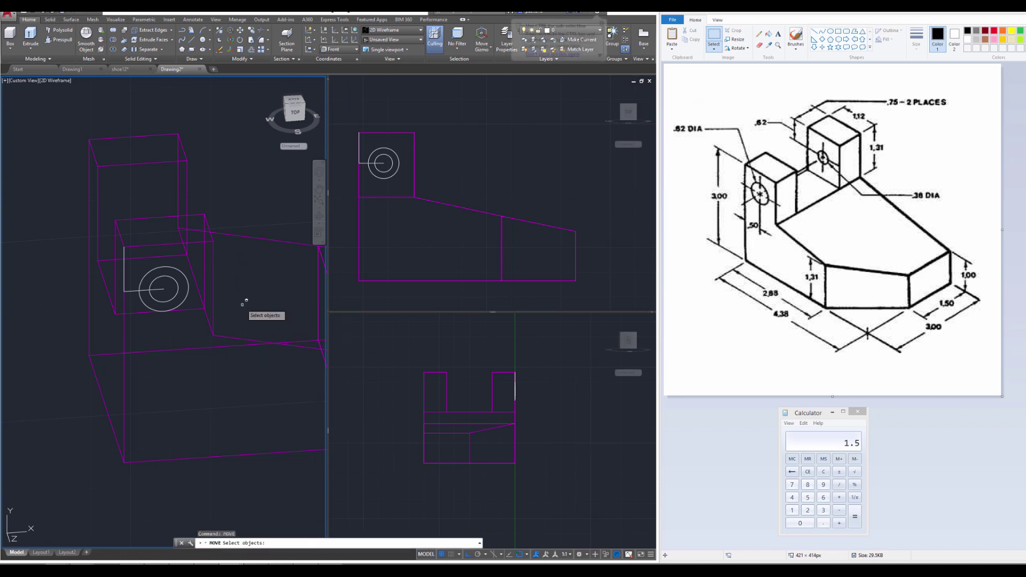
left_click(165, 274)
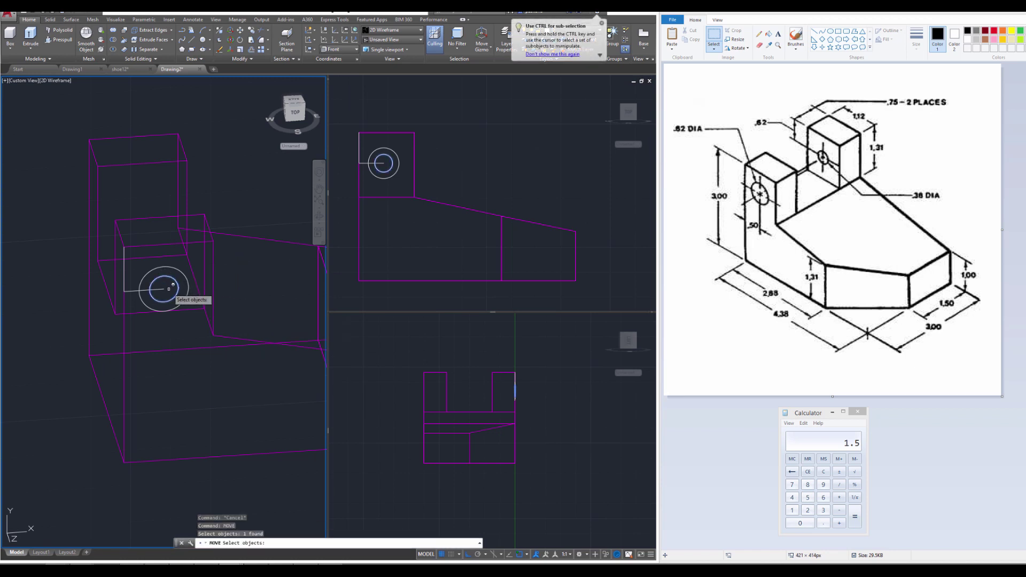
key("Return")
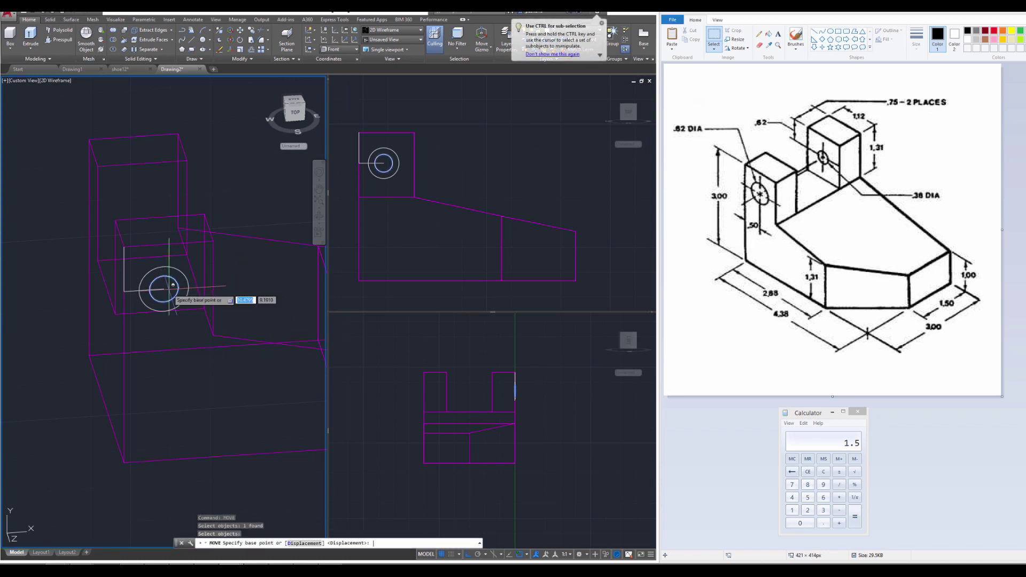
left_click(125, 246)
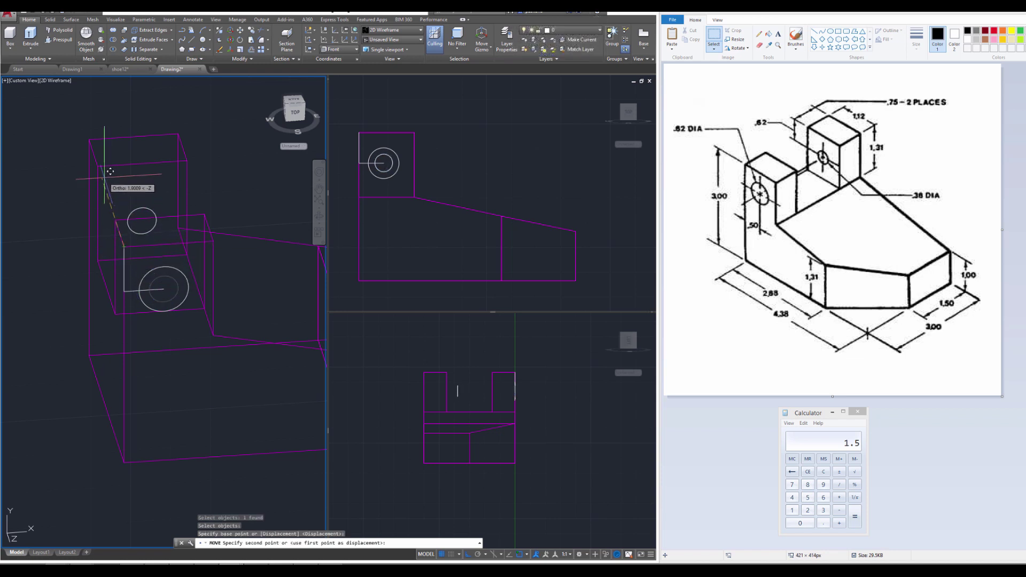
key("Escape")
key("Escape")
key("Escape")
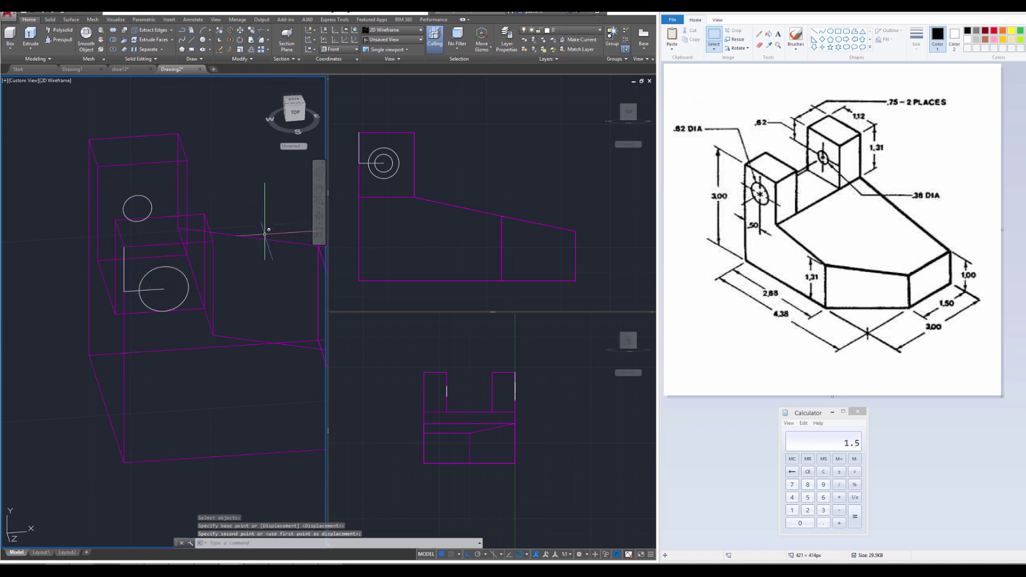
Turn off the magenta body's layer and erase the two construction lines that locate the hole centre
middle_click_drag(179, 365, 219, 291, "shift")
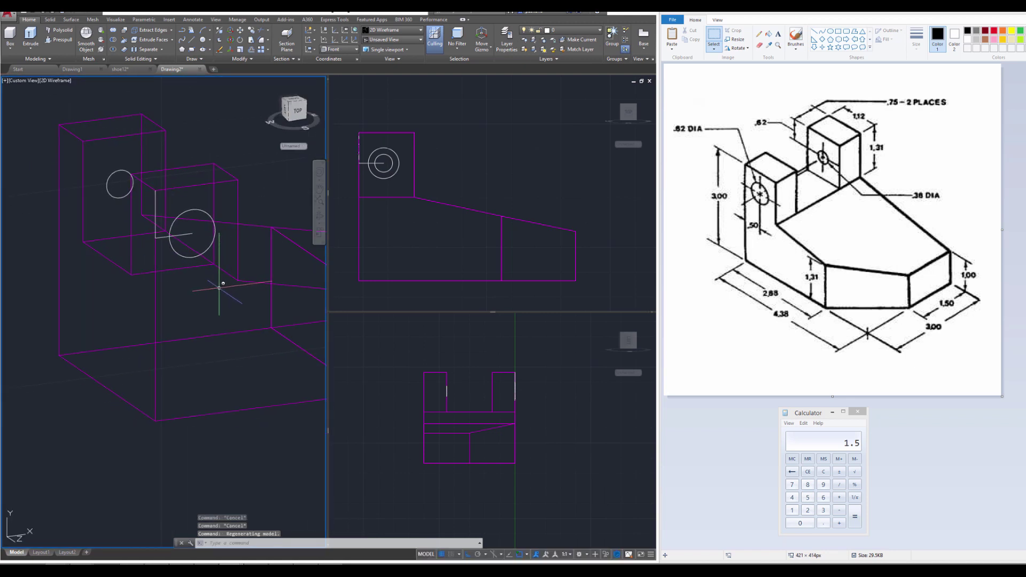
left_click(561, 32)
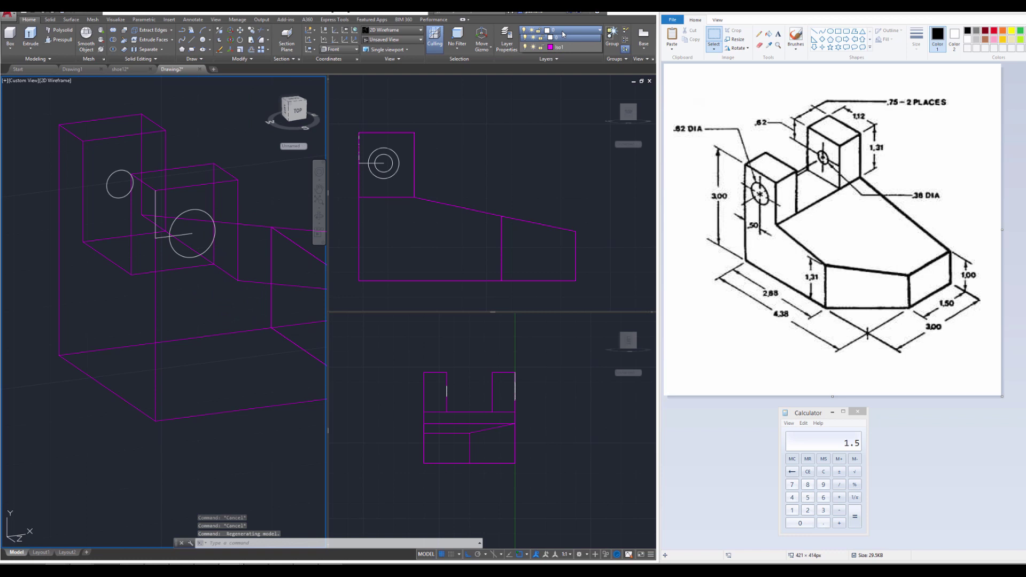
left_click(524, 50)
left_click(160, 245)
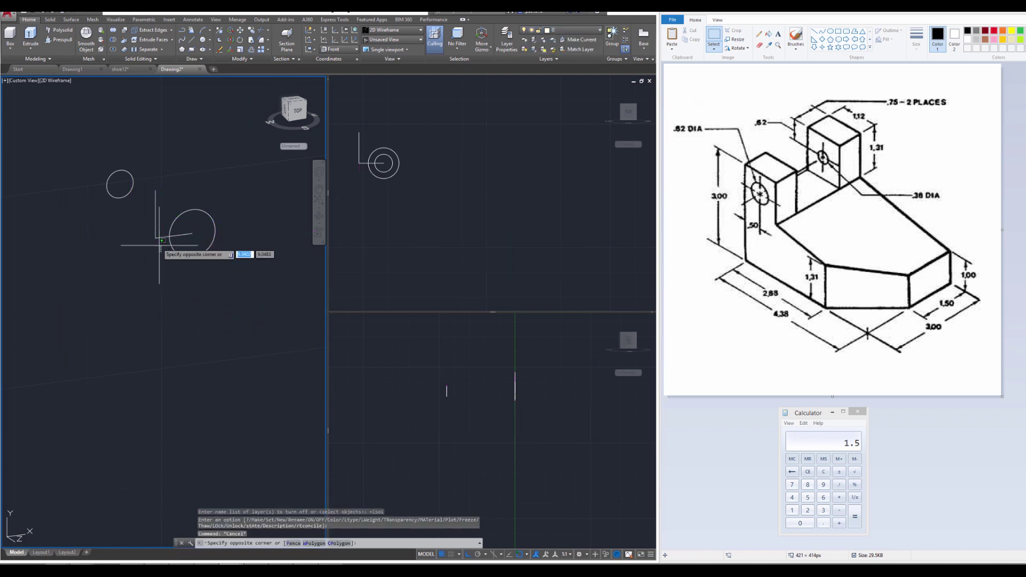
left_click(152, 236)
key("Delete")
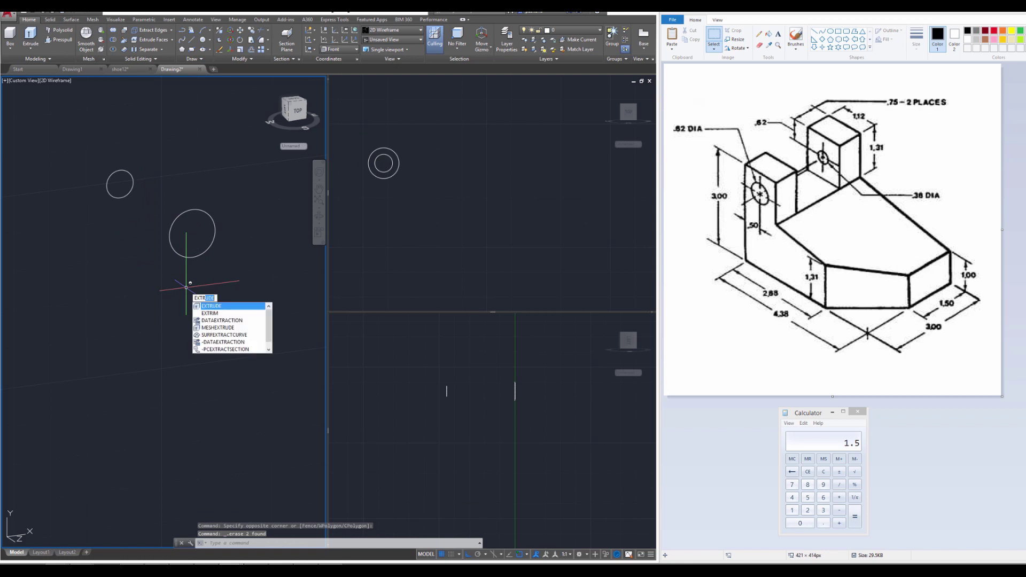
Extrude the .62 circle .75 in the direction of the far upright to form the near hole's cylinder
key("Return")
left_click(247, 287)
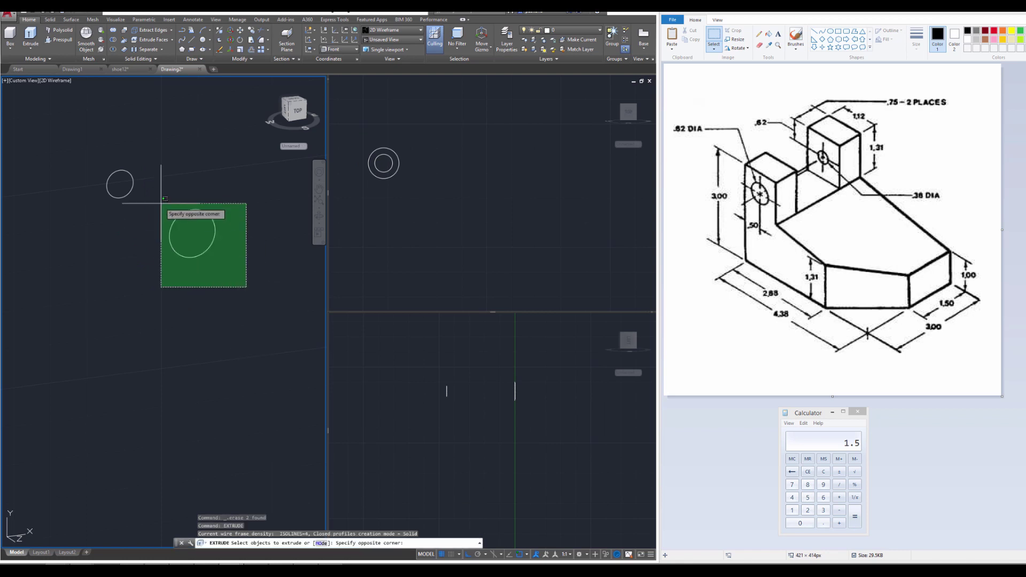
left_click(165, 202)
key("Return")
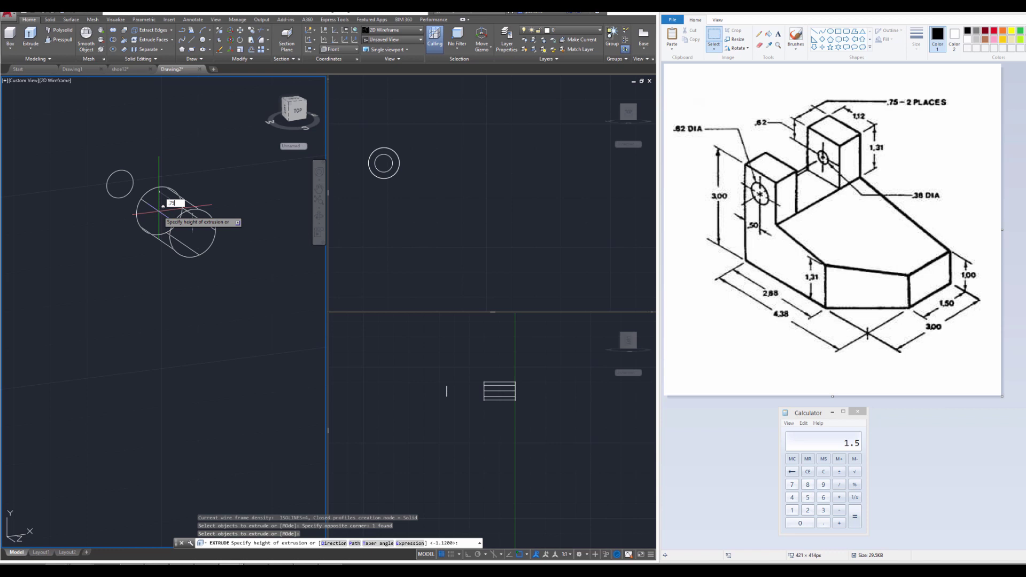
key("Return")
key("Escape")
key("Escape")
Extrude the .38 circle .75 through the far upright's thickness, away from the near cylinder
left_click(138, 159)
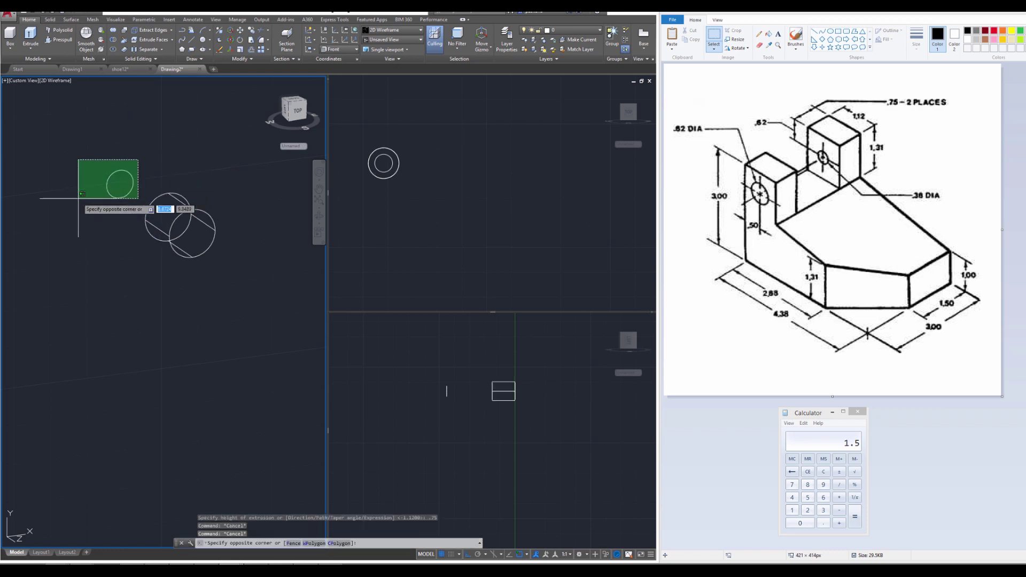
left_click(78, 198)
key("Return")
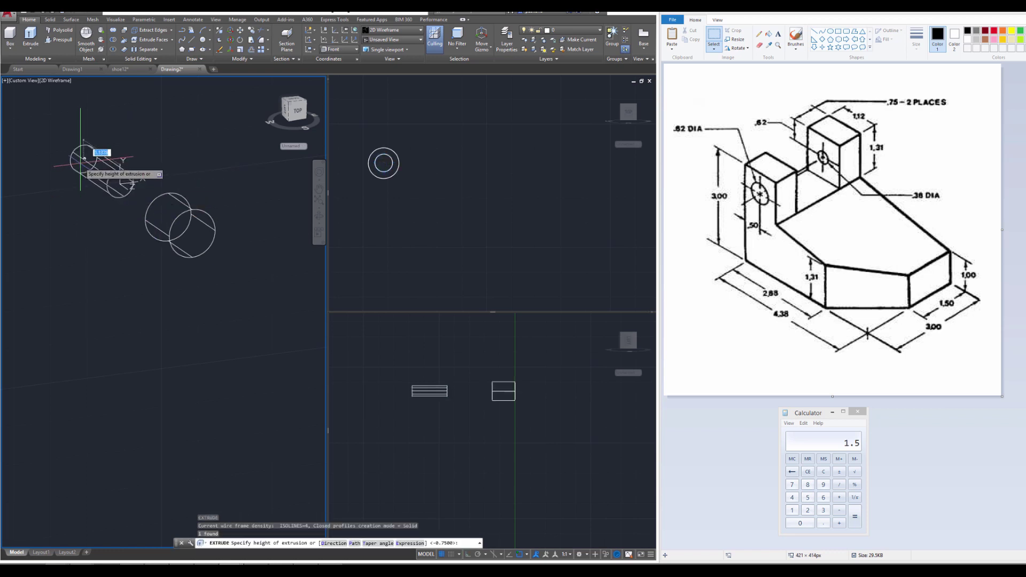
key("Return")
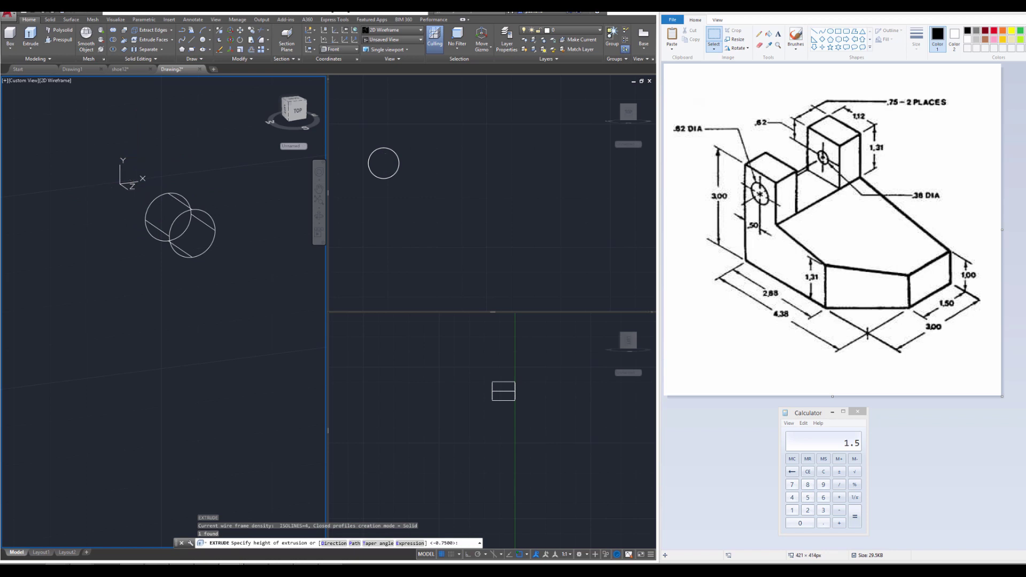
Turn the magenta body's layer back on so the body displays together with the two hole cylinders
middle_click_drag(155, 270, 157, 306)
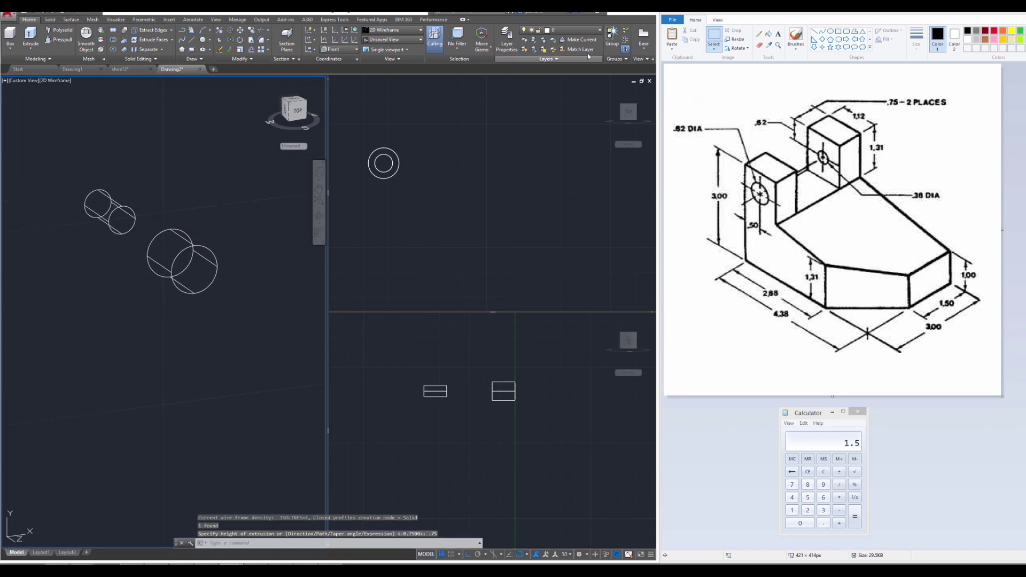
left_click(566, 30)
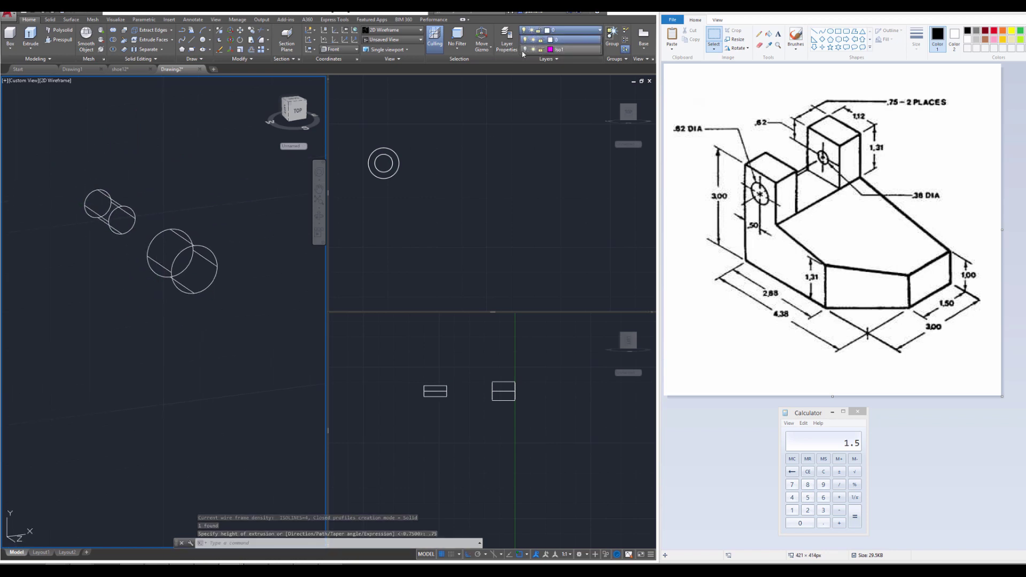
left_click(523, 51)
key("Escape")
key("Escape")
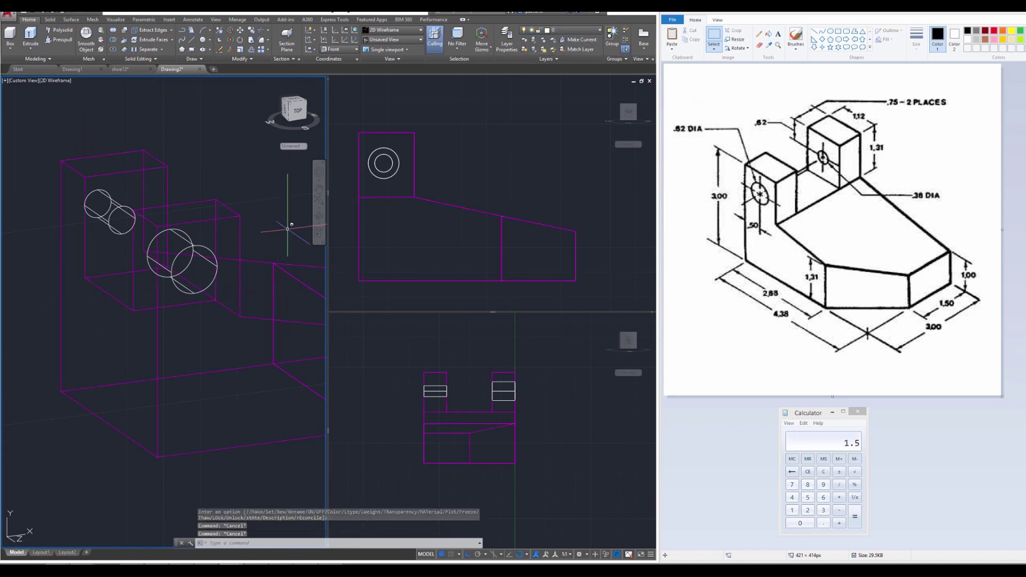
Subtract the .62 cylinder from the near upright and the .38 cylinder from the far upright of the body
key("Return")
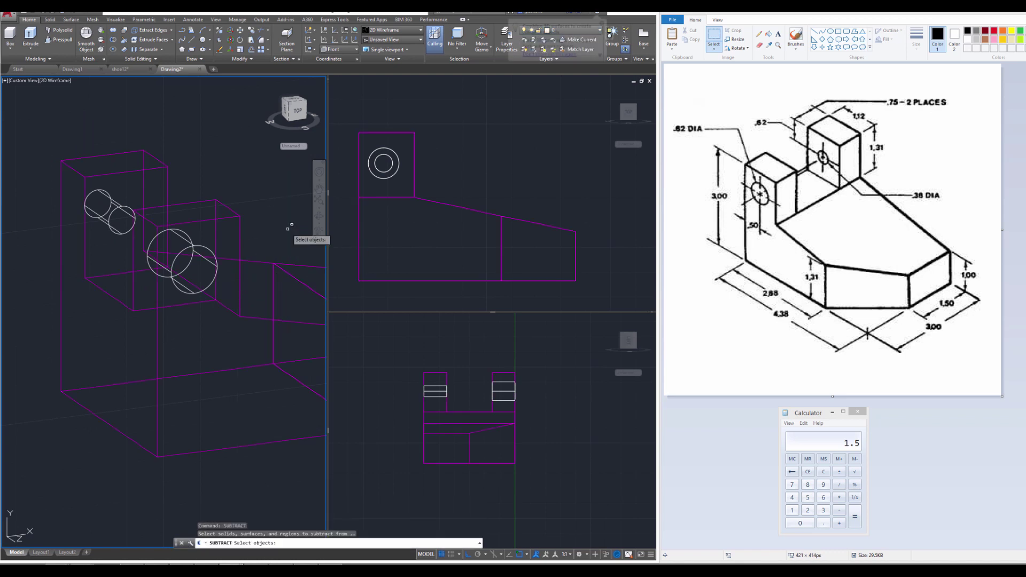
left_click(207, 247)
key("Return")
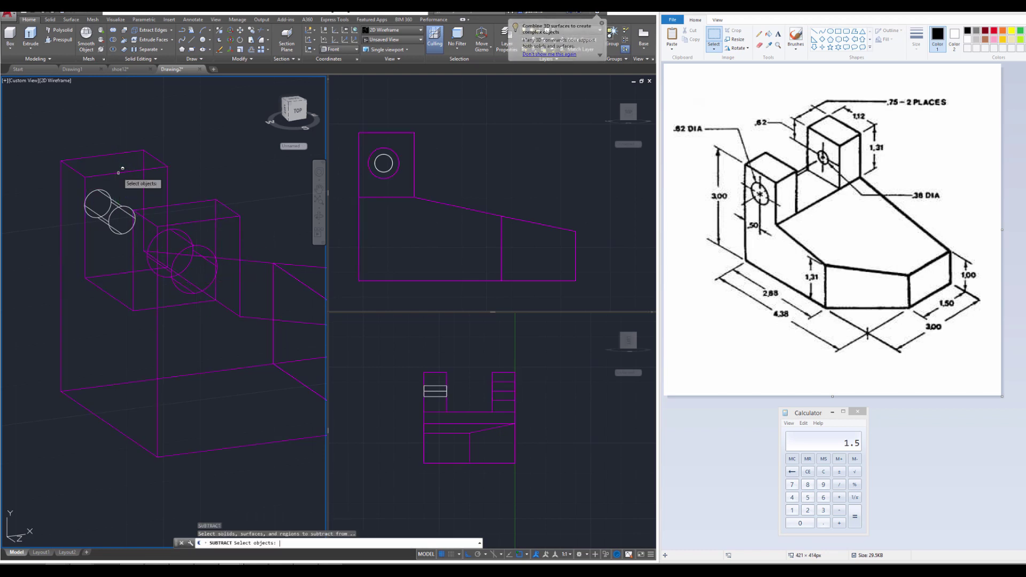
left_click(125, 202)
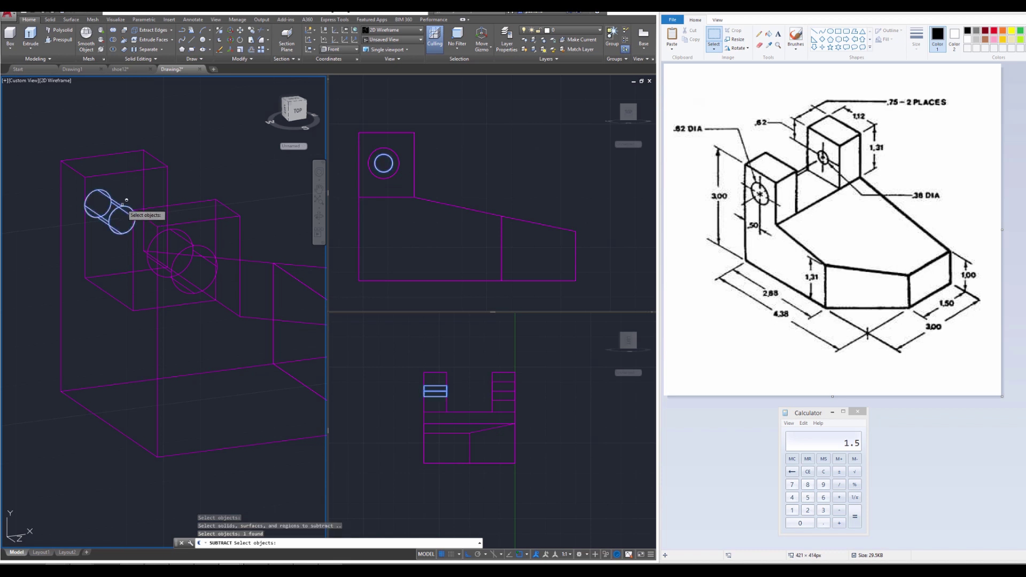
key("Return")
key("Escape")
key("Escape")
key("Escape")
Set the custom view's visual style to Shaded and orbit to see the bracket with both holes from above
middle_click_drag(155, 269, 131, 217)
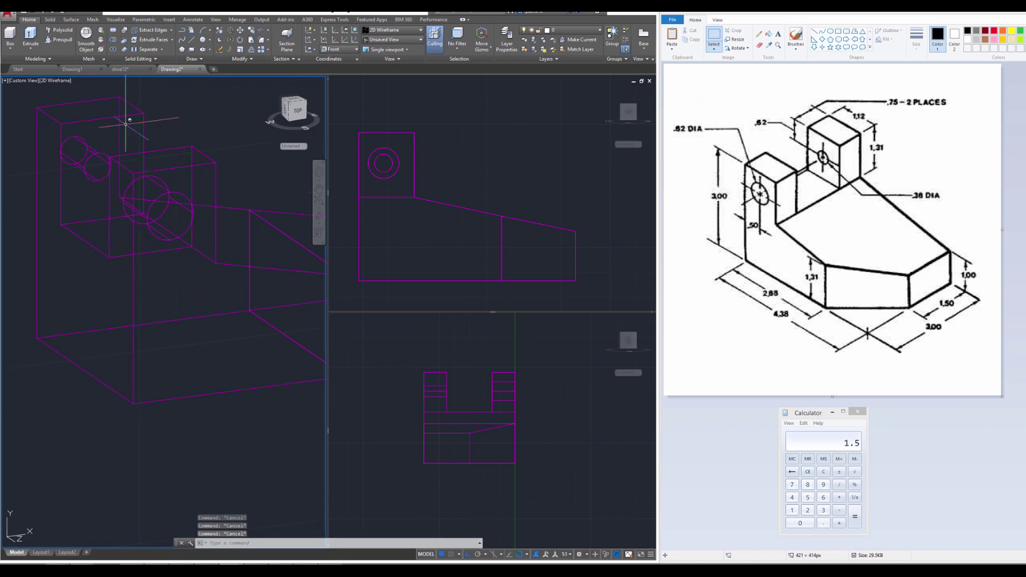
left_click(26, 84)
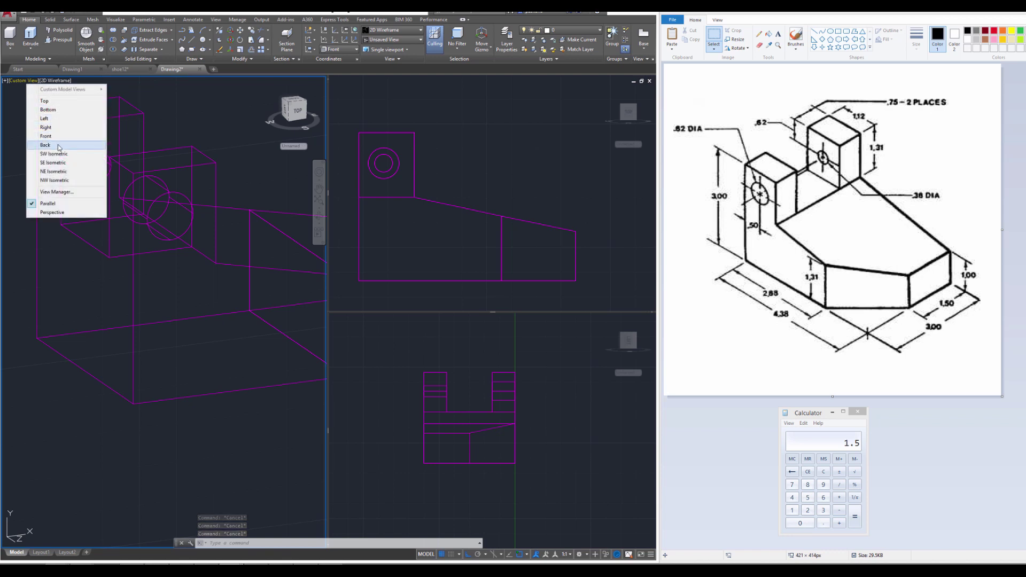
left_click(55, 81)
left_click(84, 136)
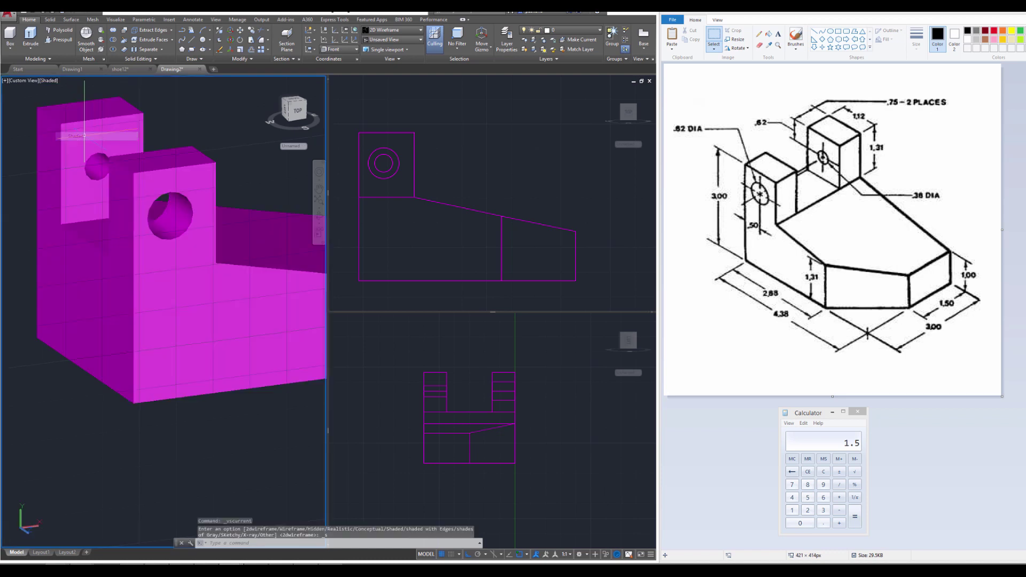
mouse_move(84, 136)
middle_mouse_down("shift")
mouse_move(160, 256)
mouse_move(201, 294)
mouse_move(113, 314)
mouse_move(128, 332)
middle_mouse_up("shift")
Set the colour of the body's layer to light grey, index colour 9, and clear the selection
key("6")
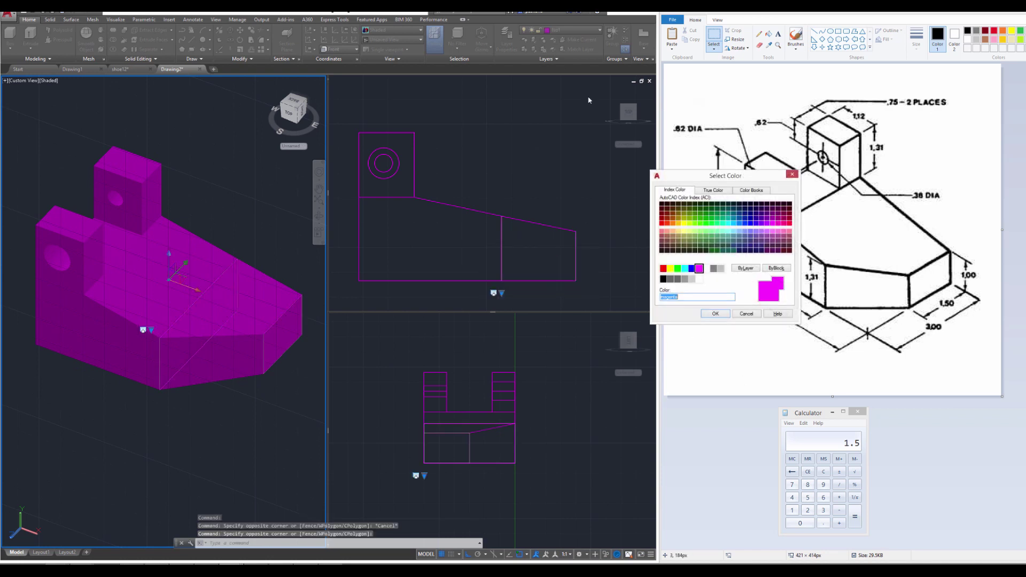
left_click(716, 268)
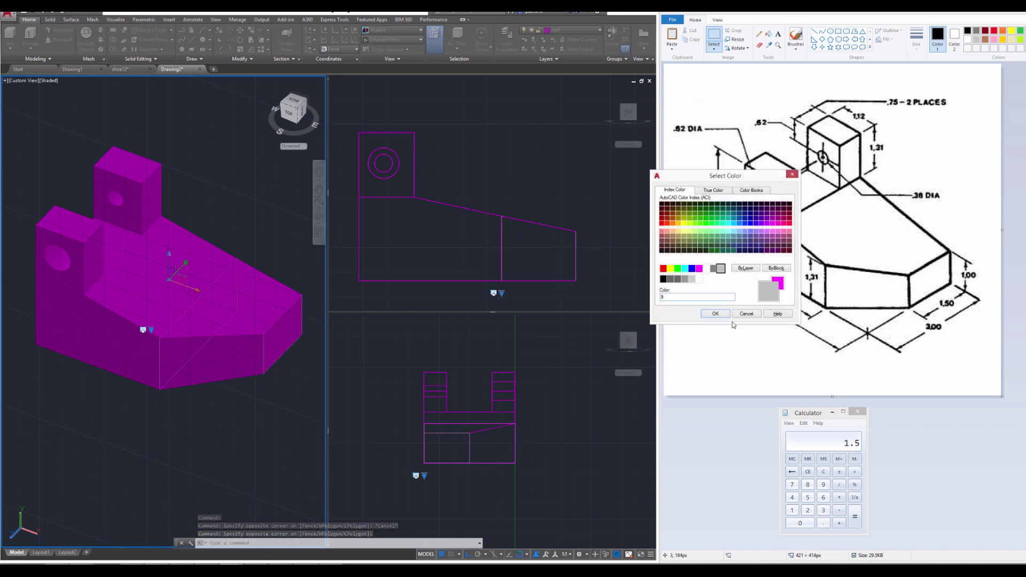
left_click(716, 314)
left_click(226, 188)
key("Escape")
key("Escape")
key("Escape")
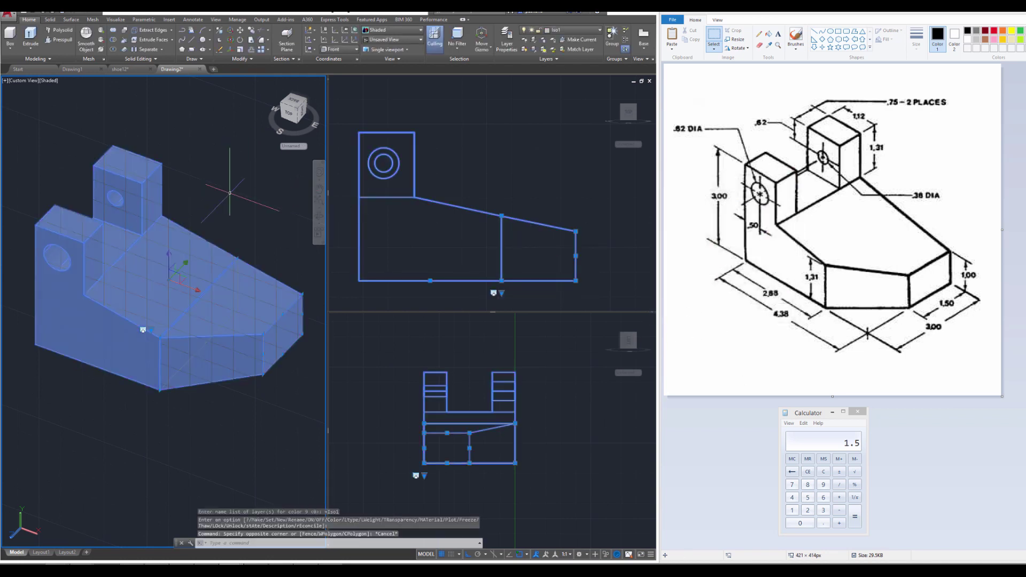
mouse_move(225, 188)
middle_mouse_down("shift")
mouse_move(230, 218)
mouse_move(236, 197)
mouse_move(239, 208)
mouse_move(219, 216)
middle_mouse_up("shift")
key("Escape")
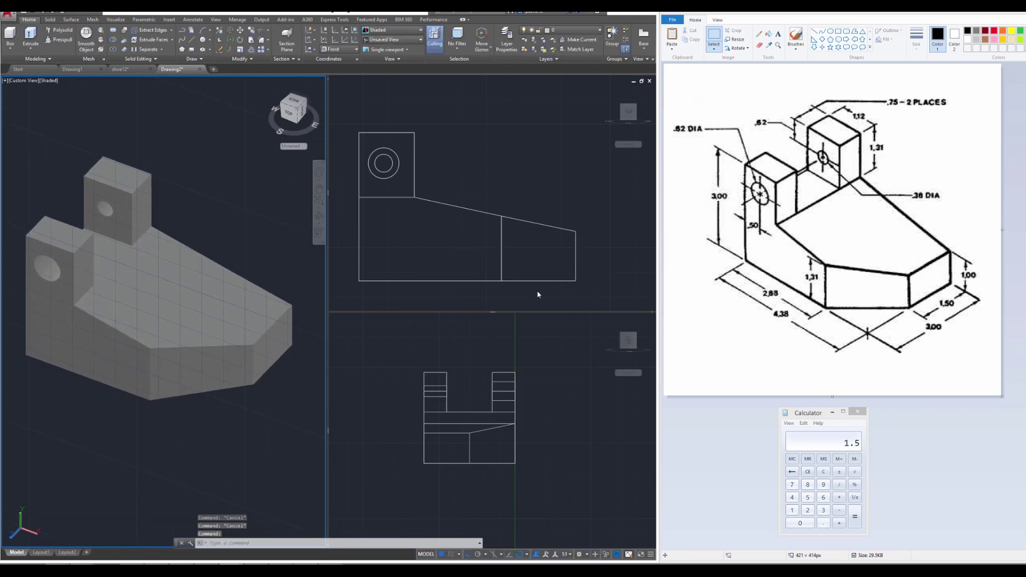
Change the viewport configuration to Single and orient the shaded bracket to match the reference drawing's isometric view
left_click(5, 81)
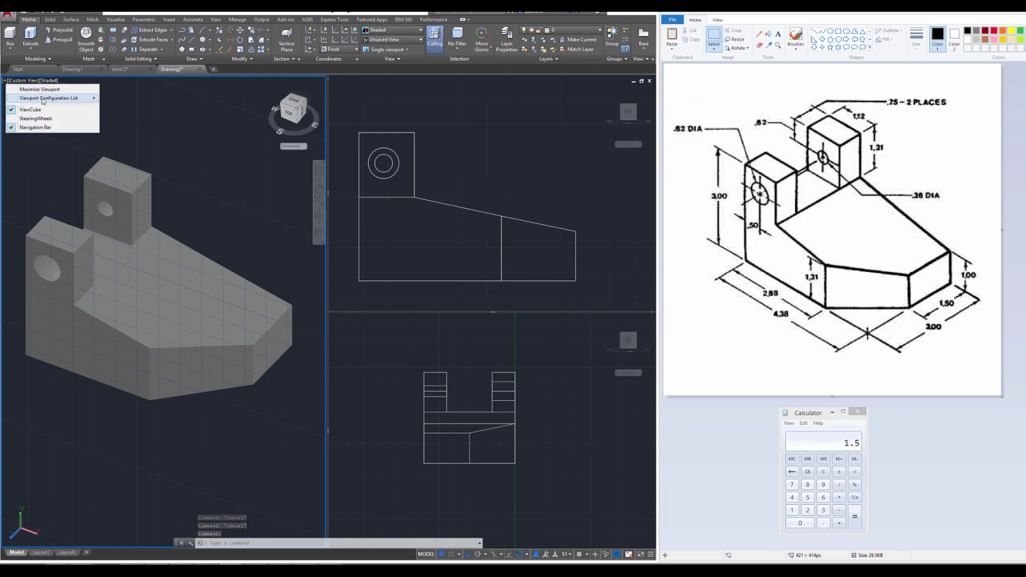
mouse_move(43, 98)
left_click(119, 110)
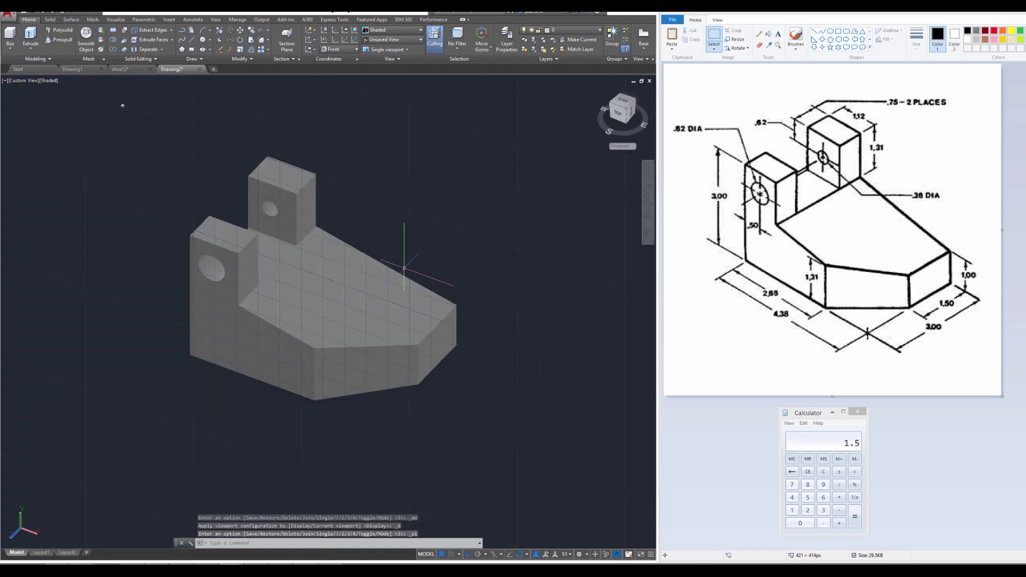
key("Escape")
key("Escape")
scroll(326, 315, "up", 3)
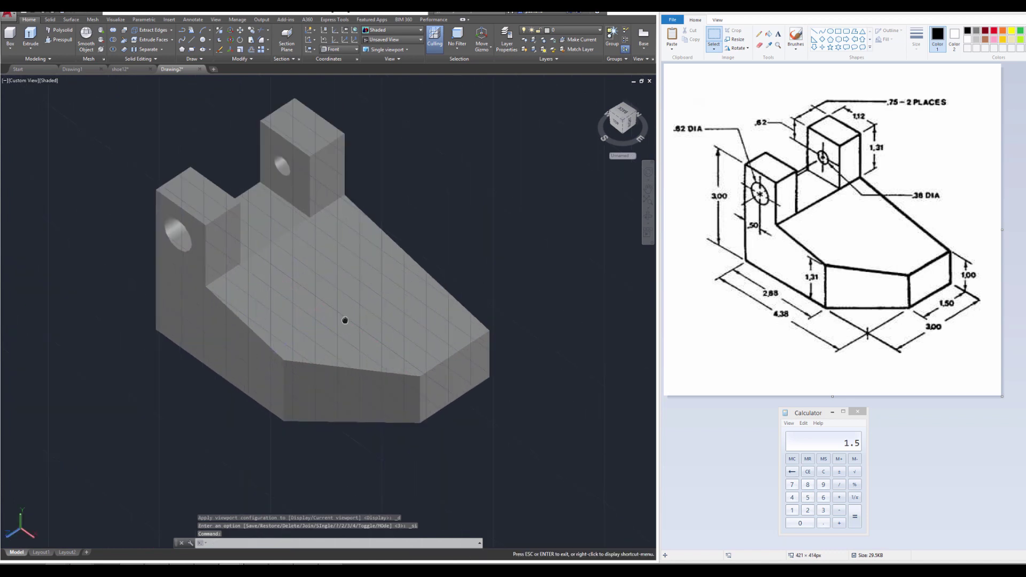